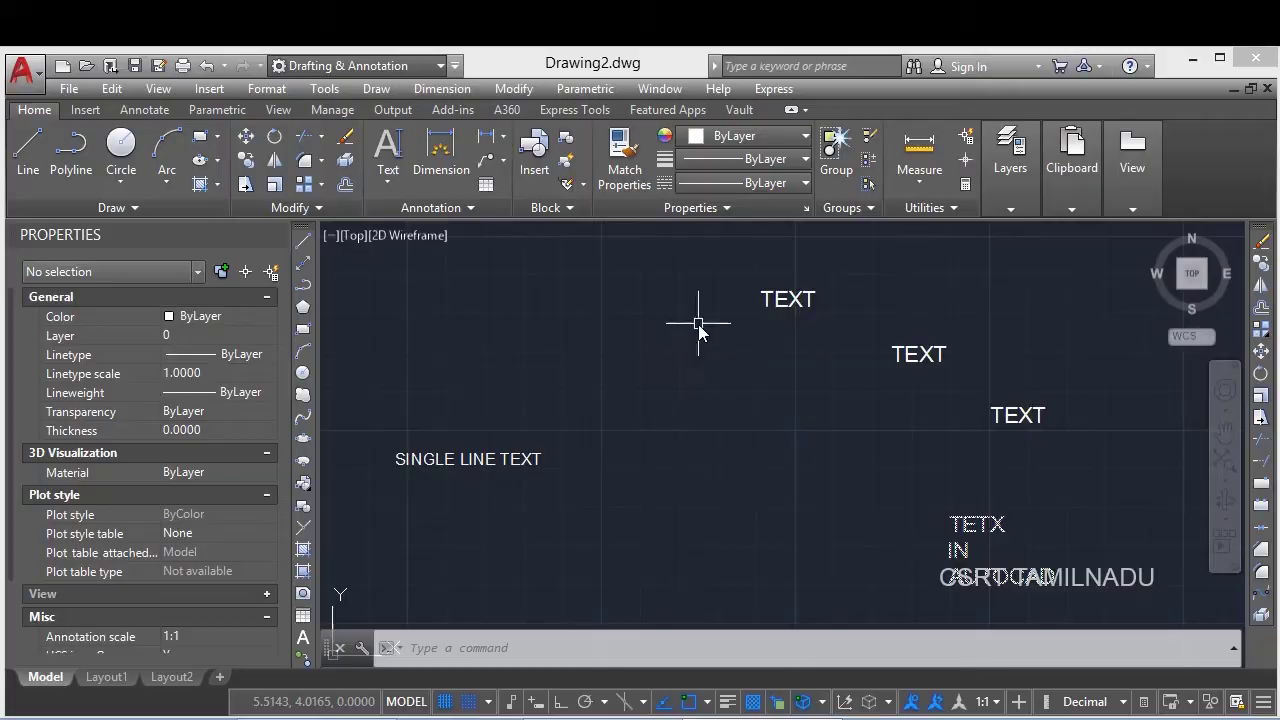
With Drawing2.dwg open, make a crossing window in the drawing area that selects nothing
left_click(698, 323)
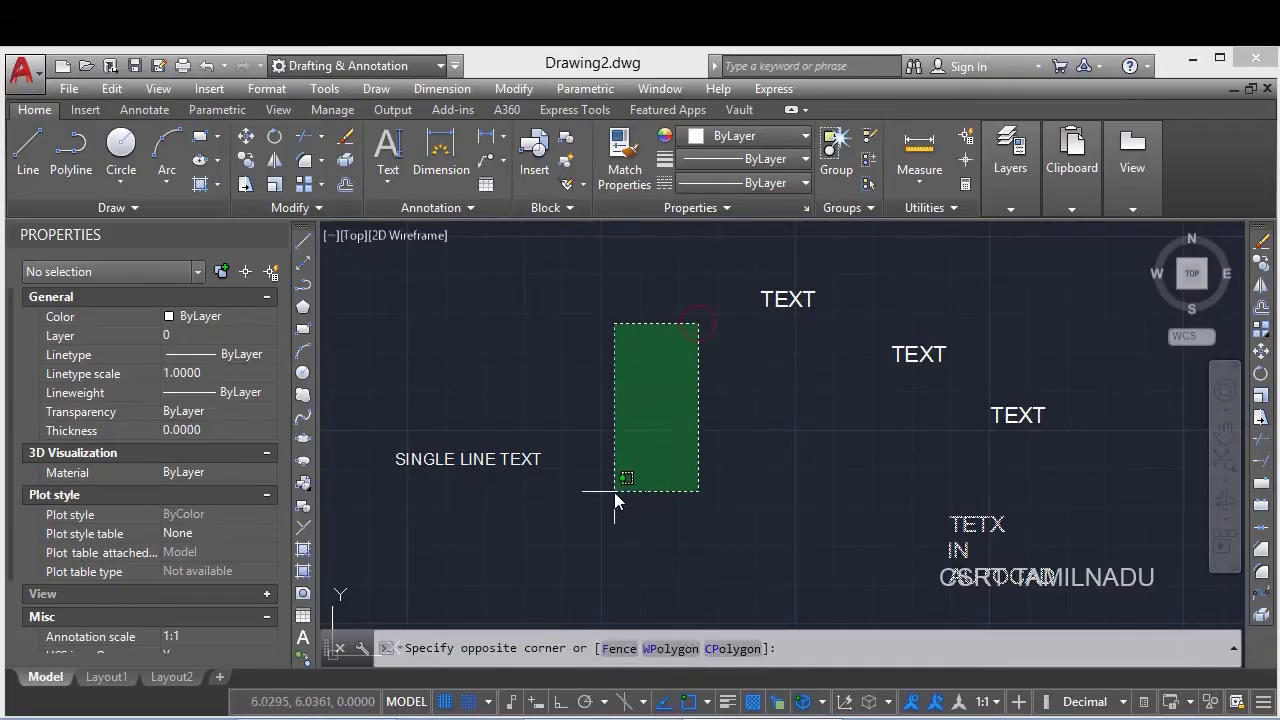
Set QTEXTMODE to 1 and regenerate so all text shows as placeholder boxes
left_click(614, 497)
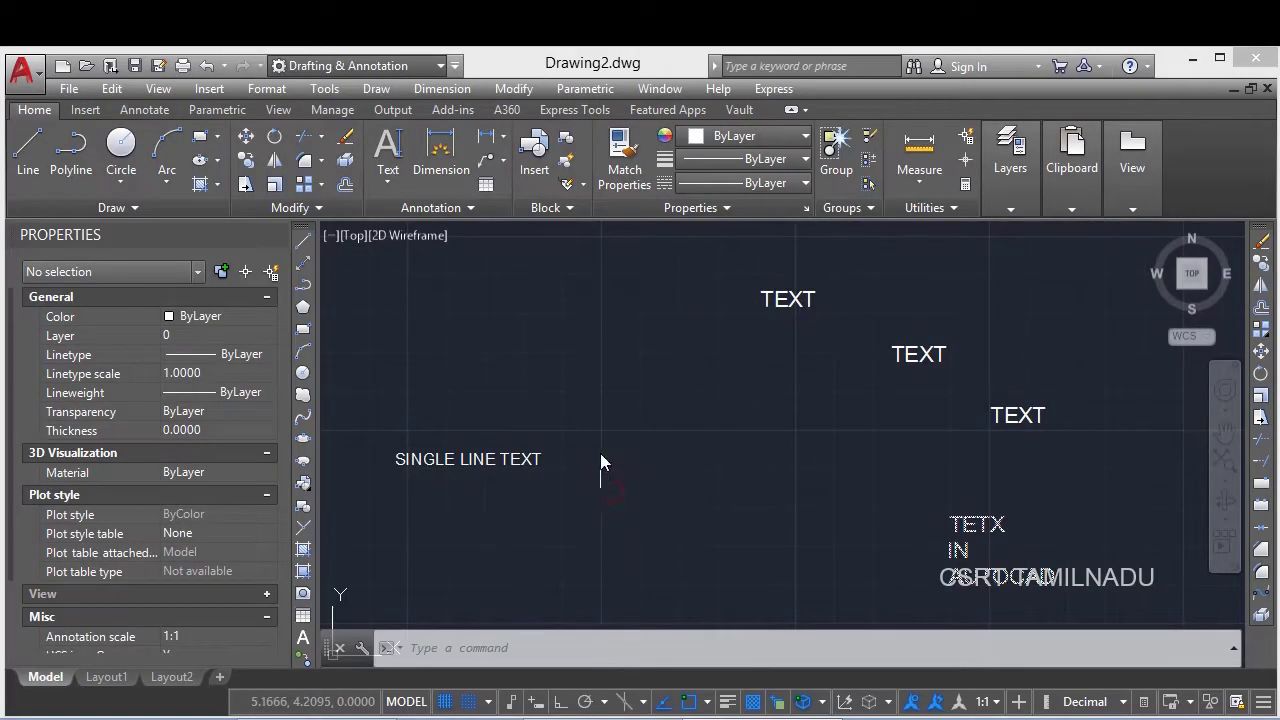
left_click(782, 468)
left_click(668, 520)
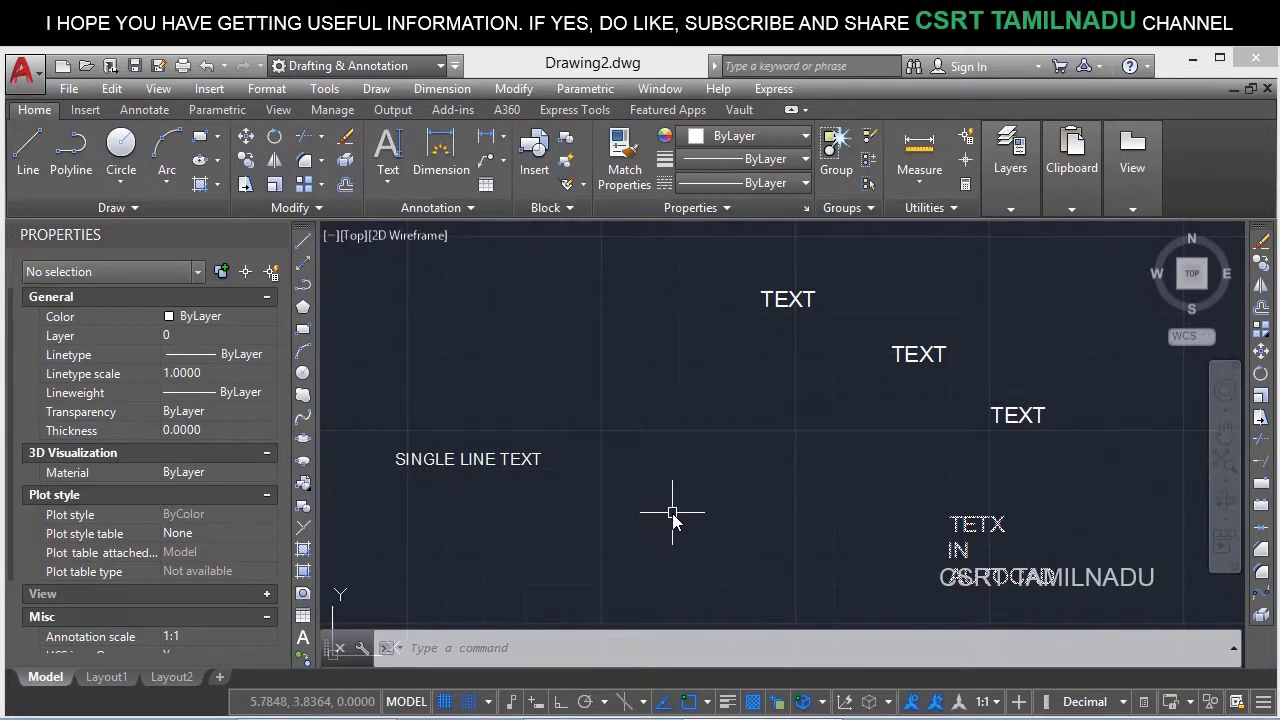
type("Q")
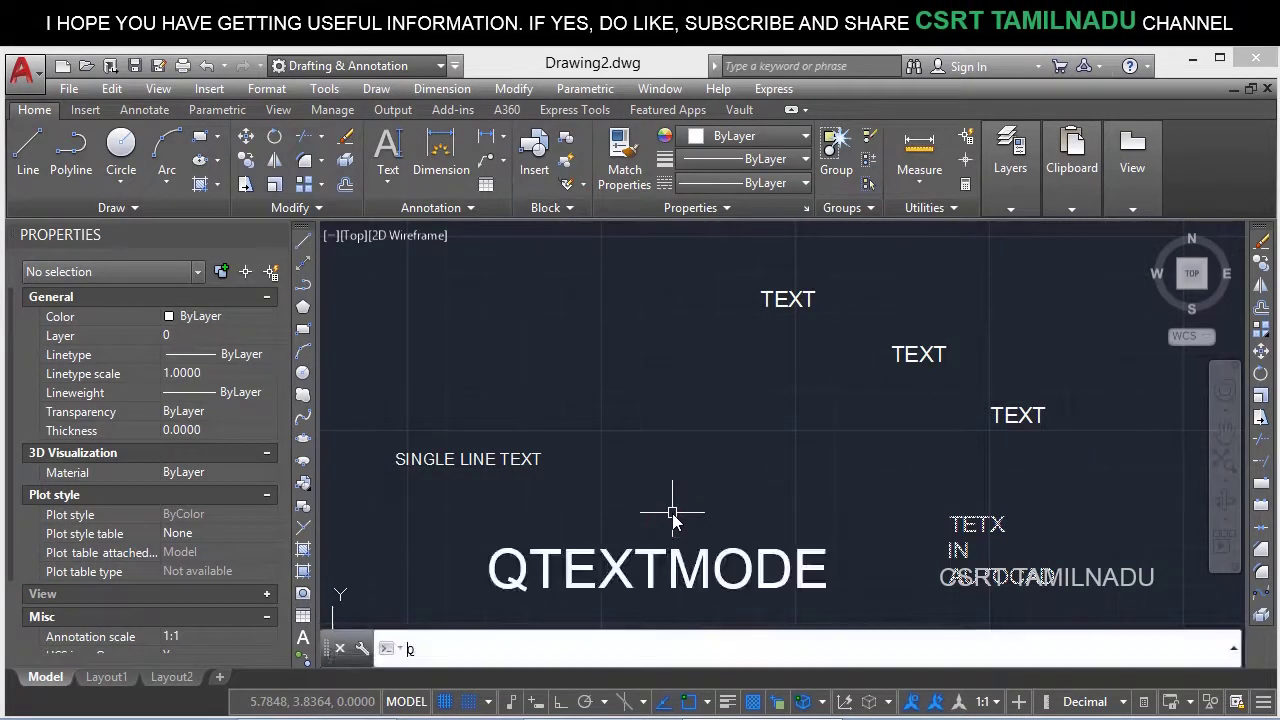
type("TEXT")
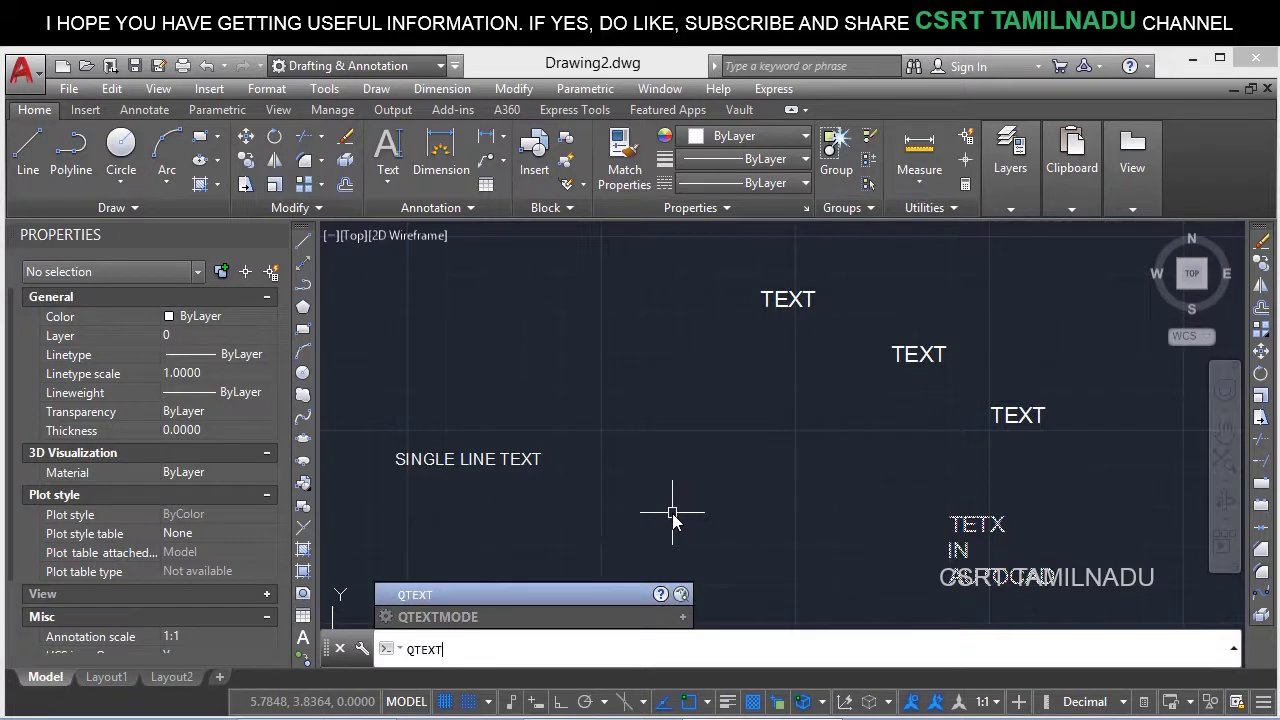
type("MODE")
key("Return")
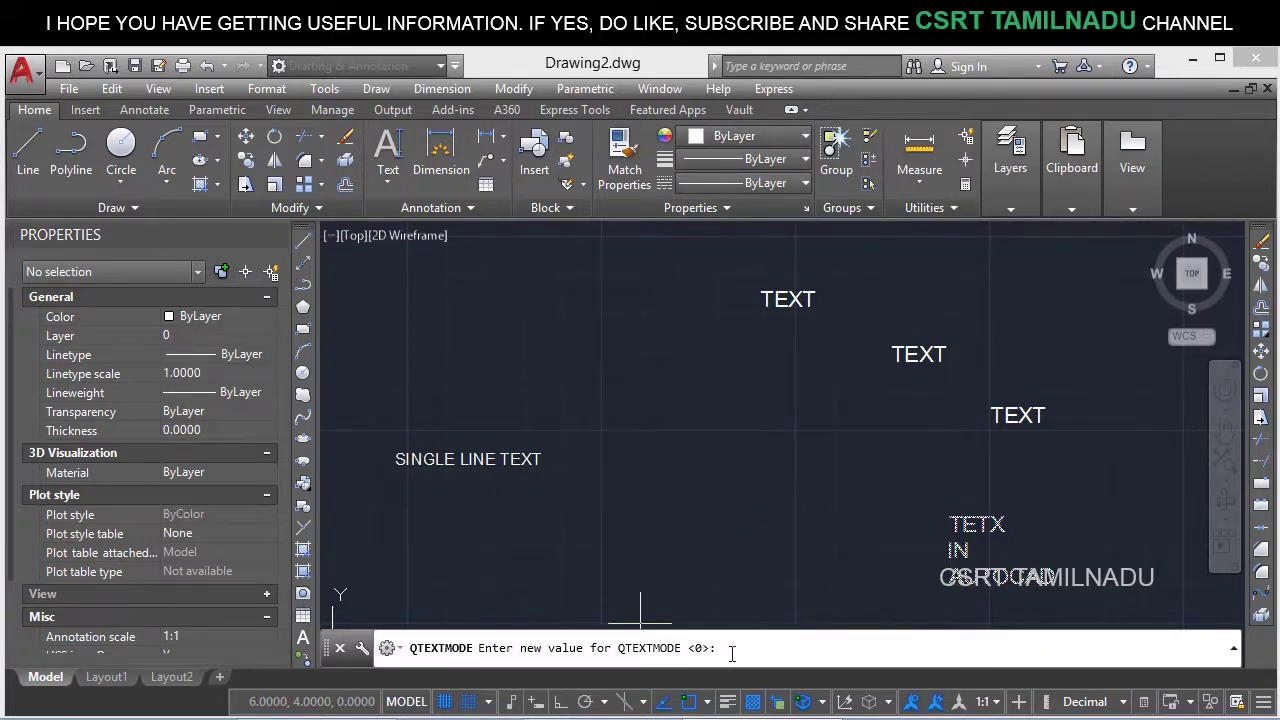
key("Return")
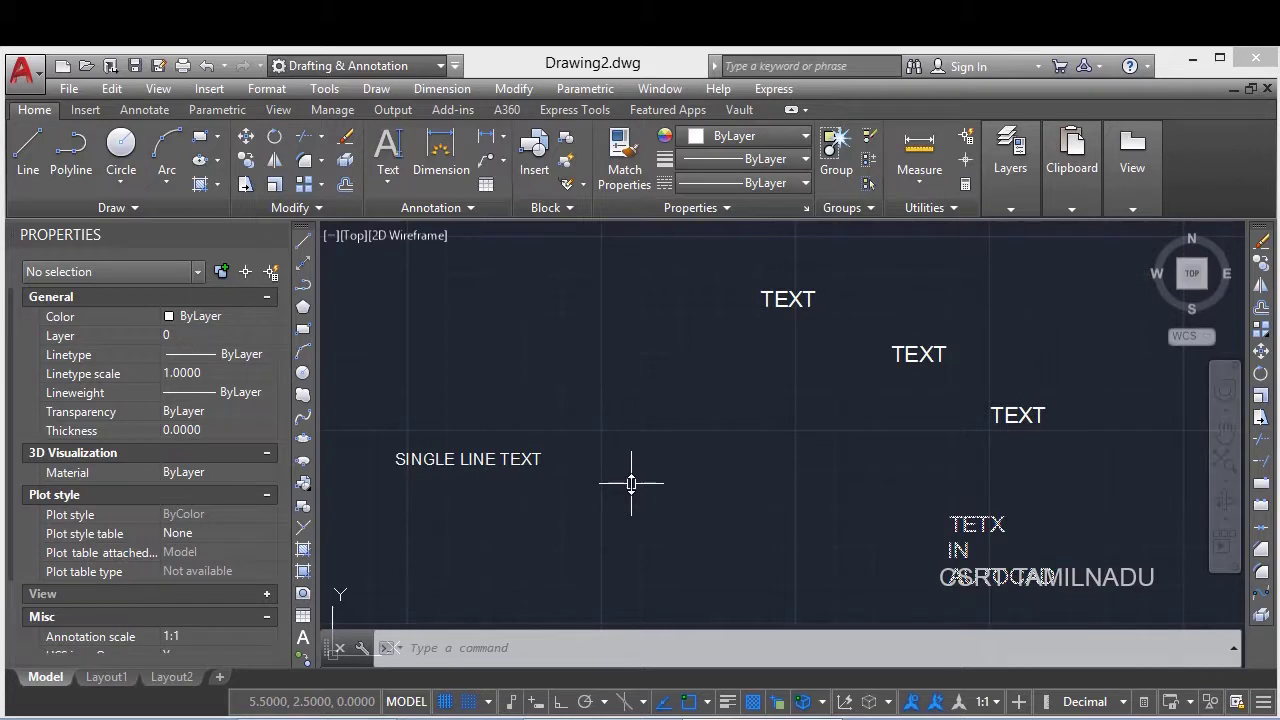
type("RE")
key("Return")
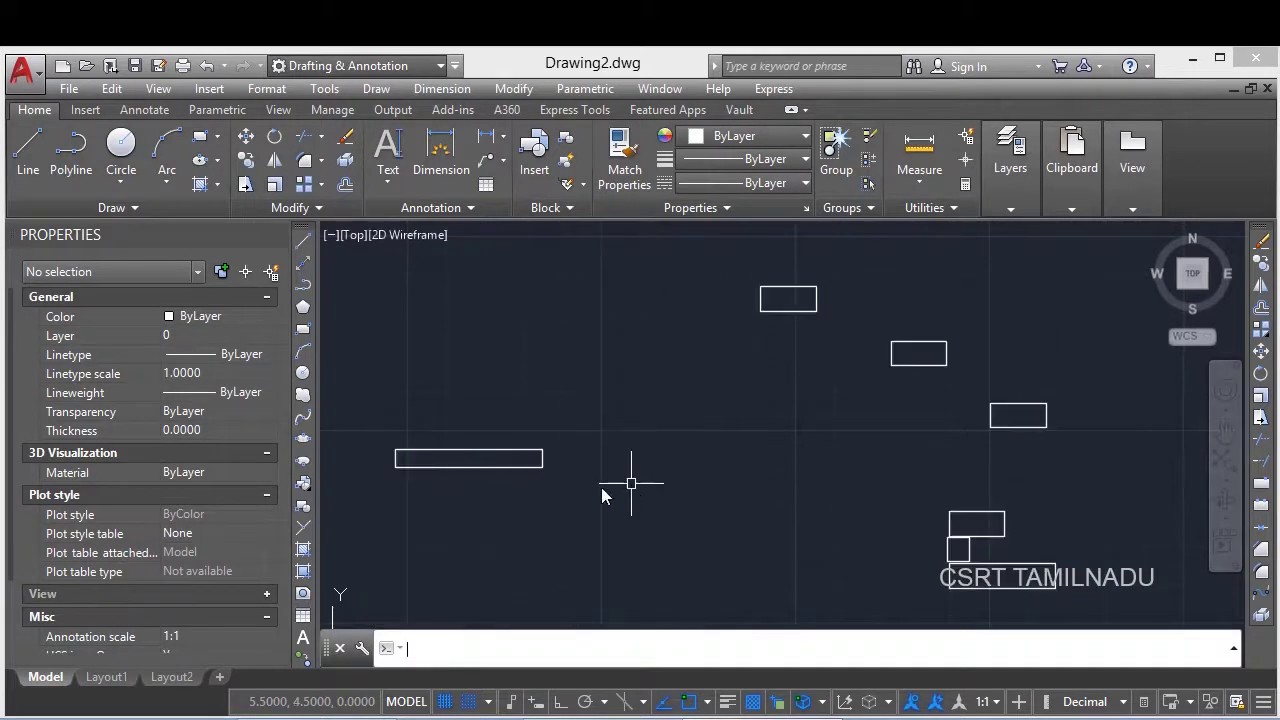
Set QTEXTMODE back to 0 and regenerate with RE to restore readable text
scroll(937, 381, "down", 4)
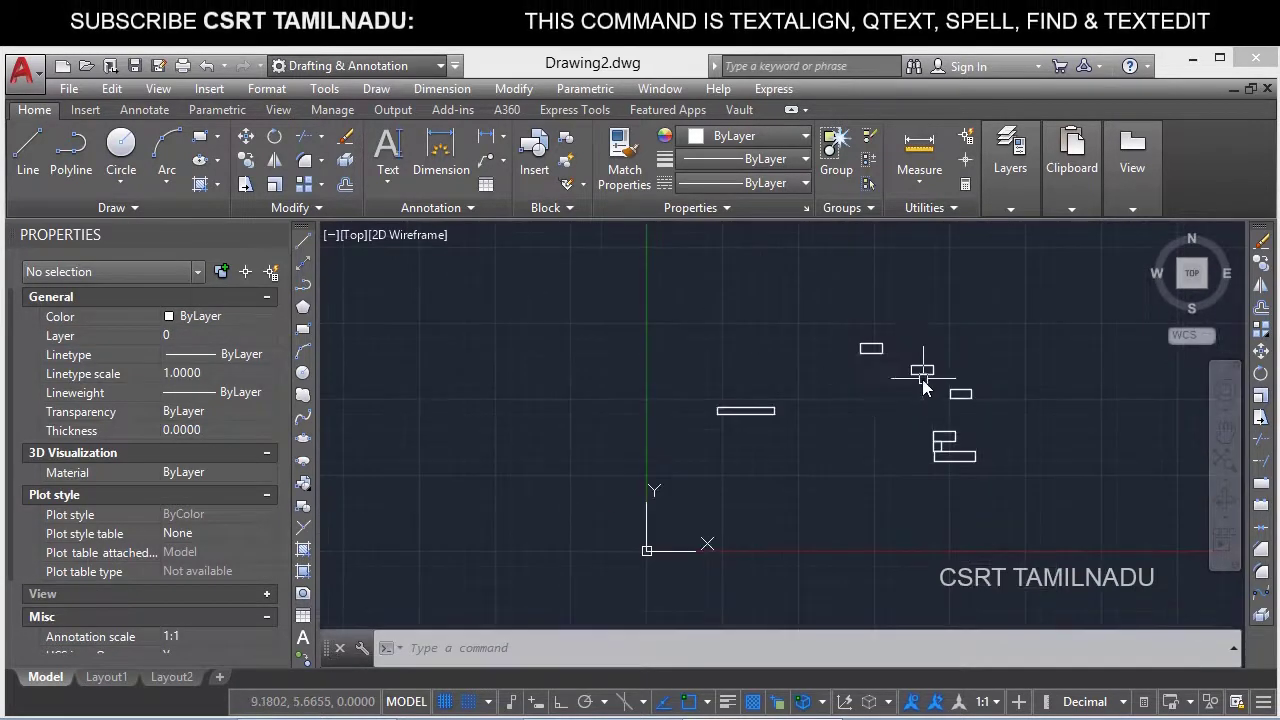
scroll(880, 380, "up", 2)
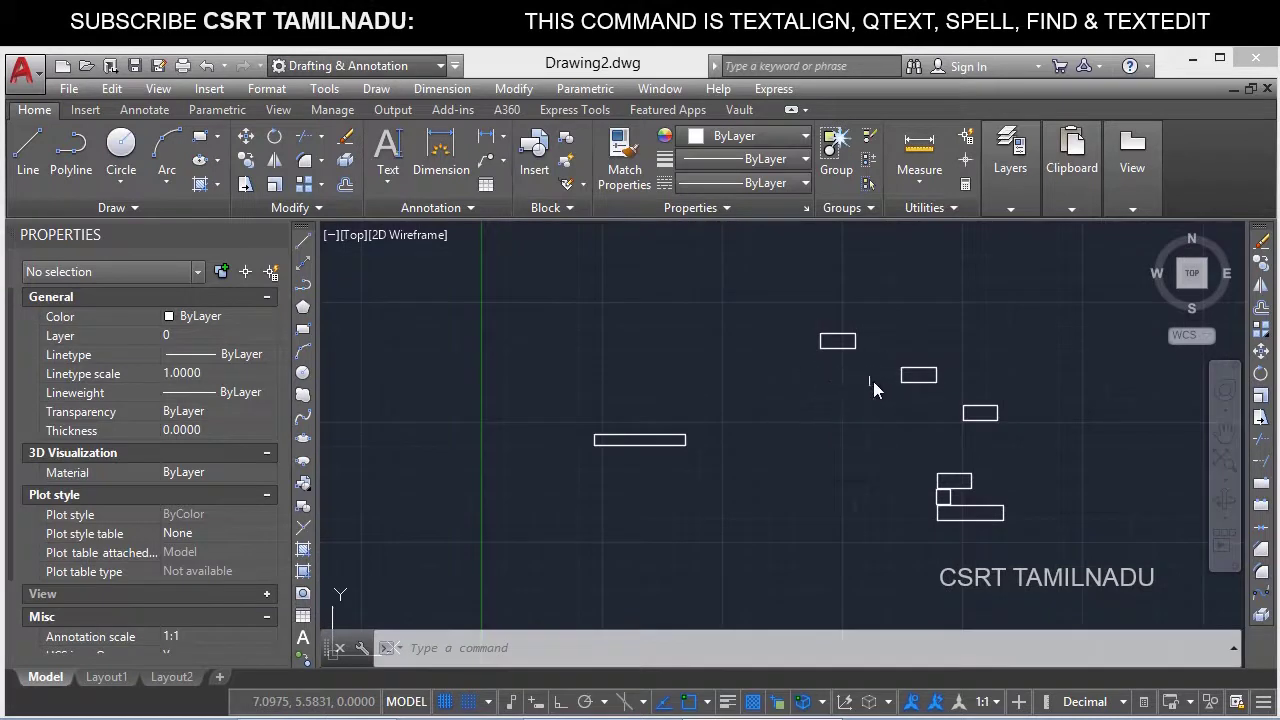
middle_click_drag(873, 381, 801, 388)
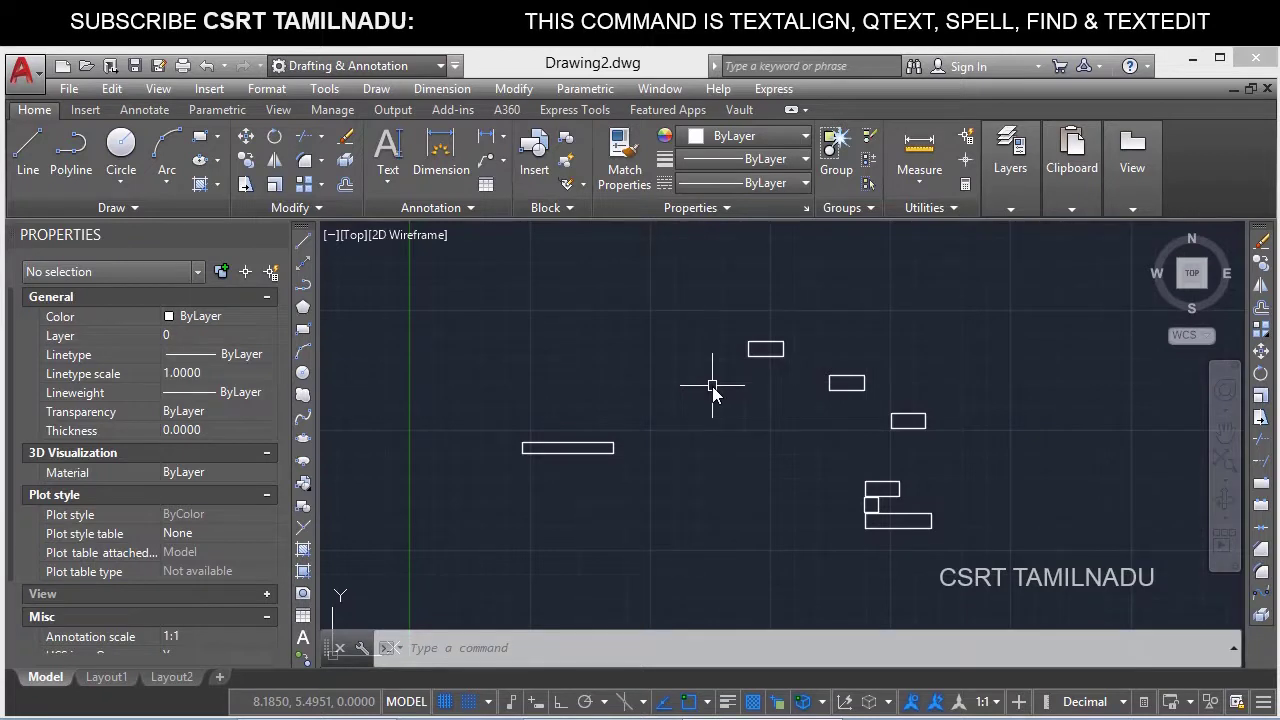
type("qtextmode")
key("Return")
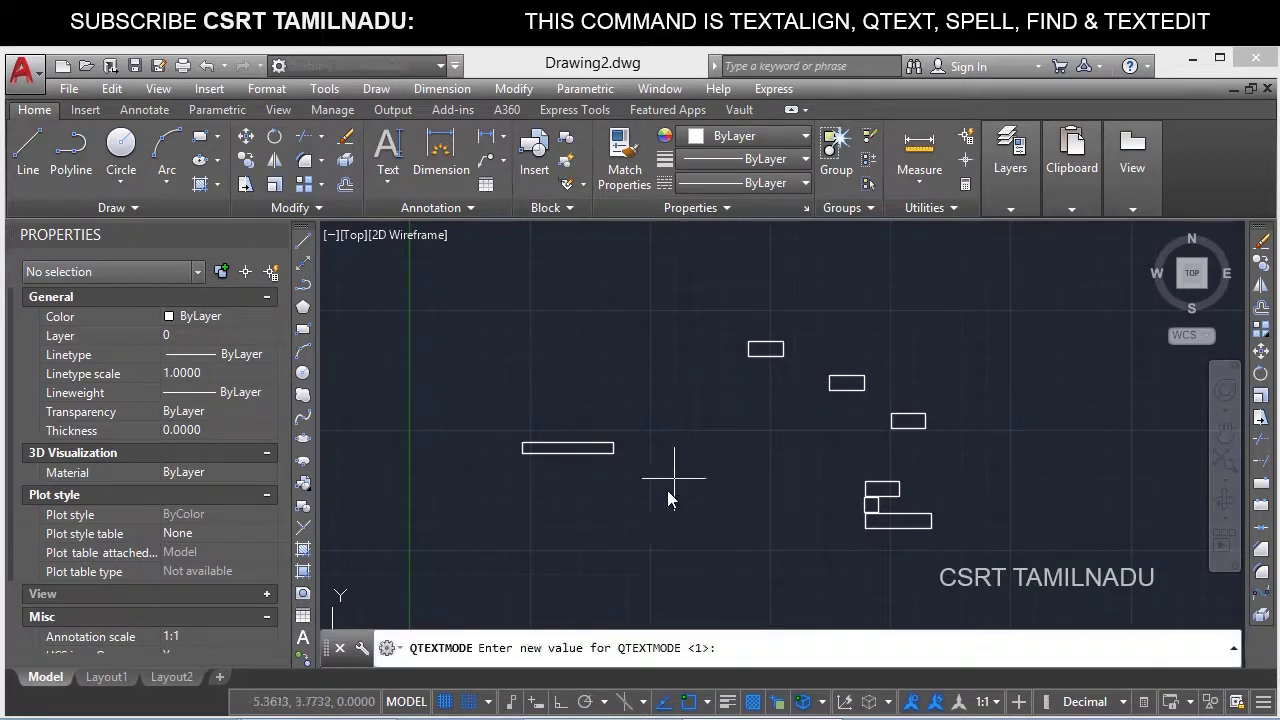
type("0")
key("Return")
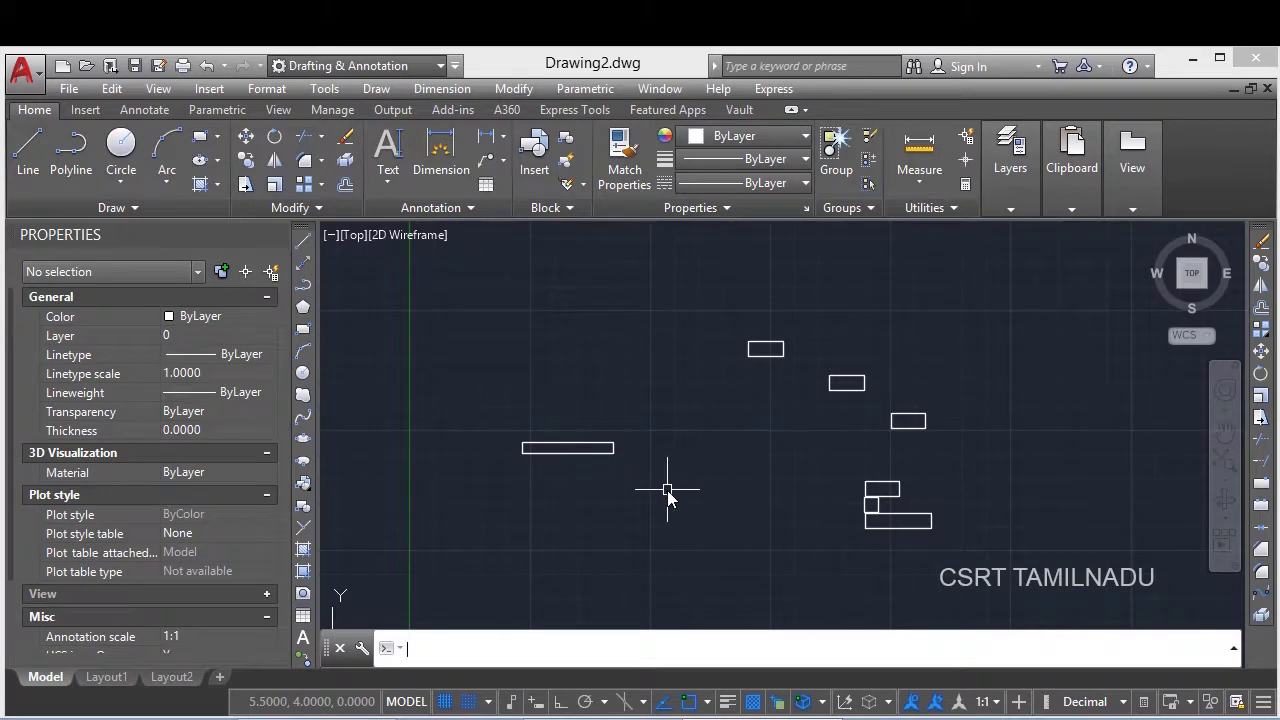
type("re")
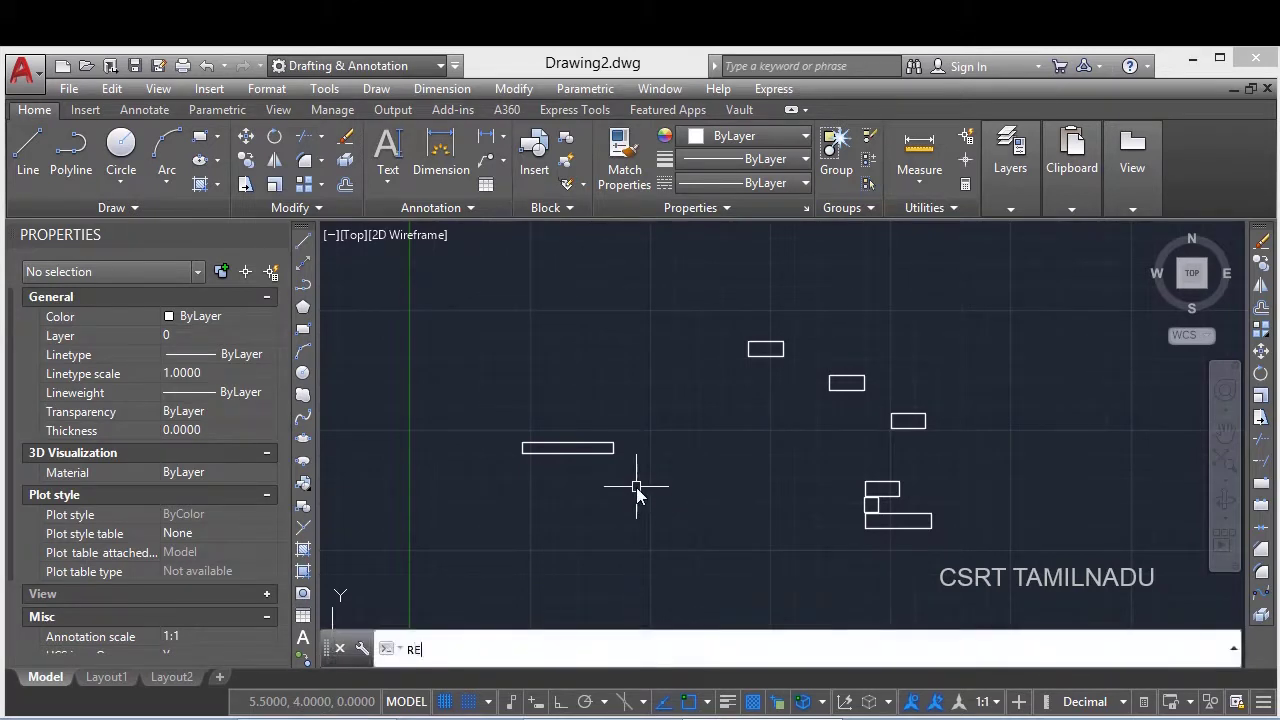
key("Return")
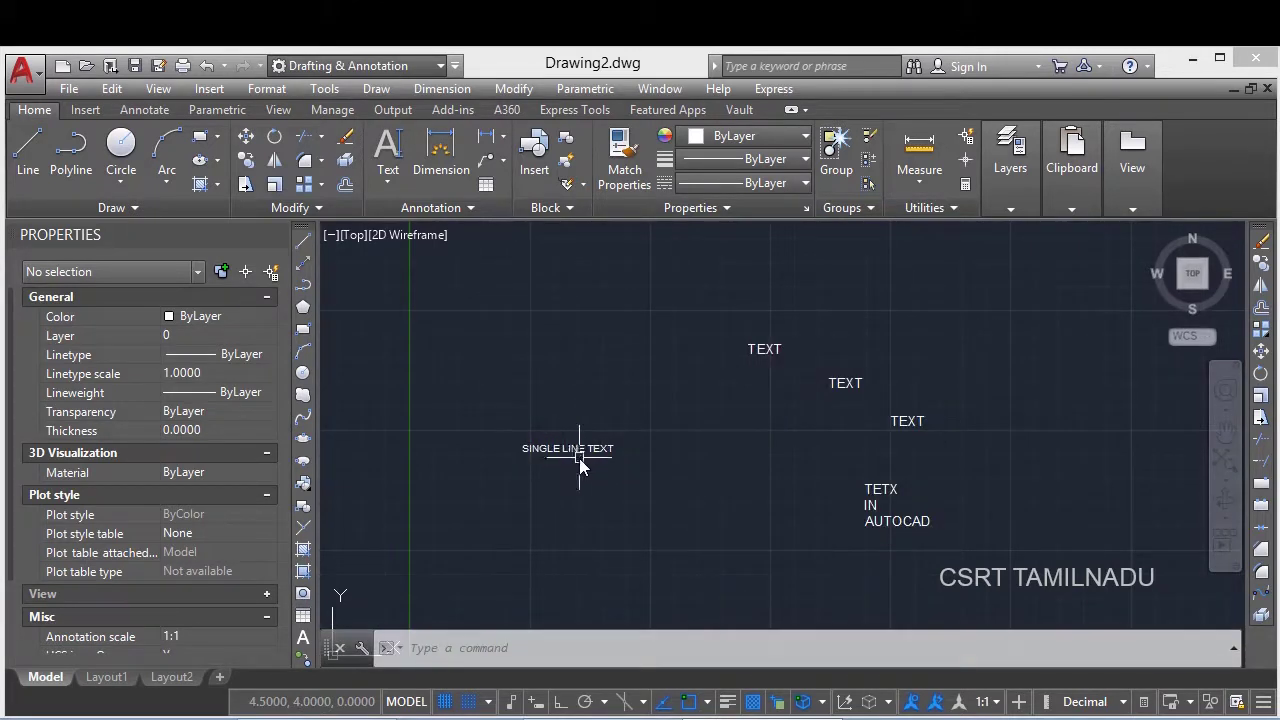
type("qt")
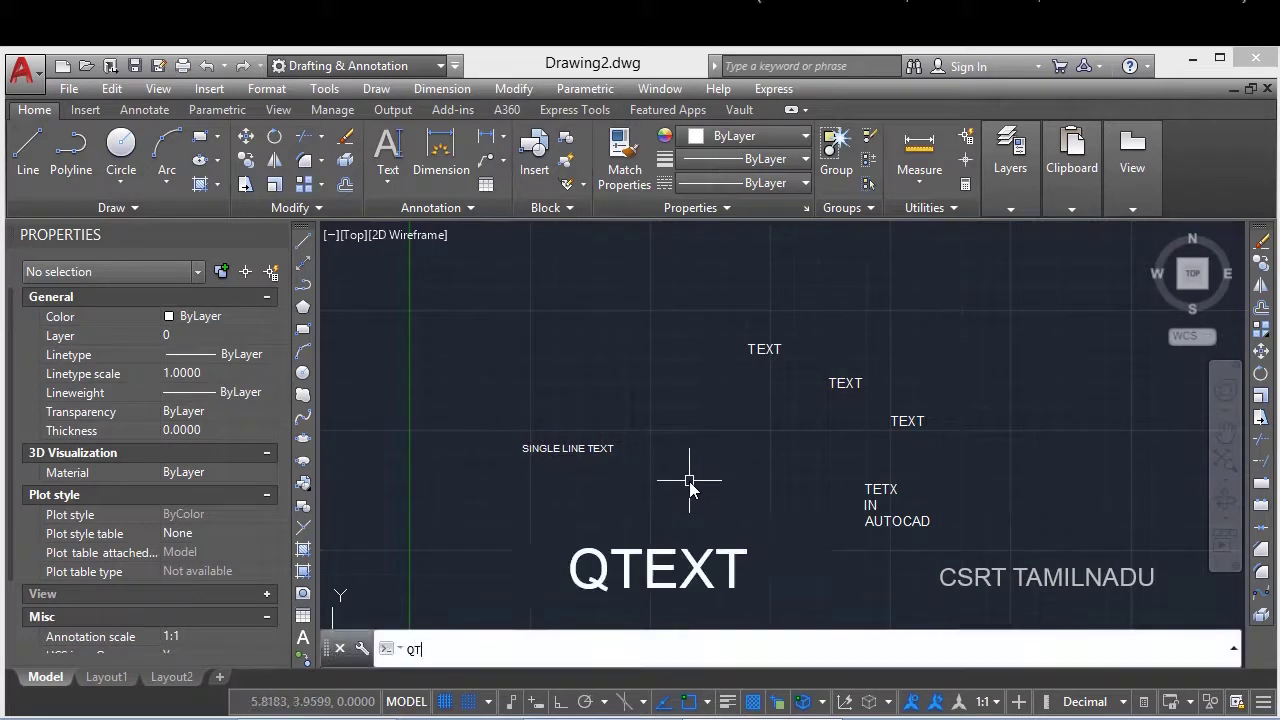
type("ext")
key("Return")
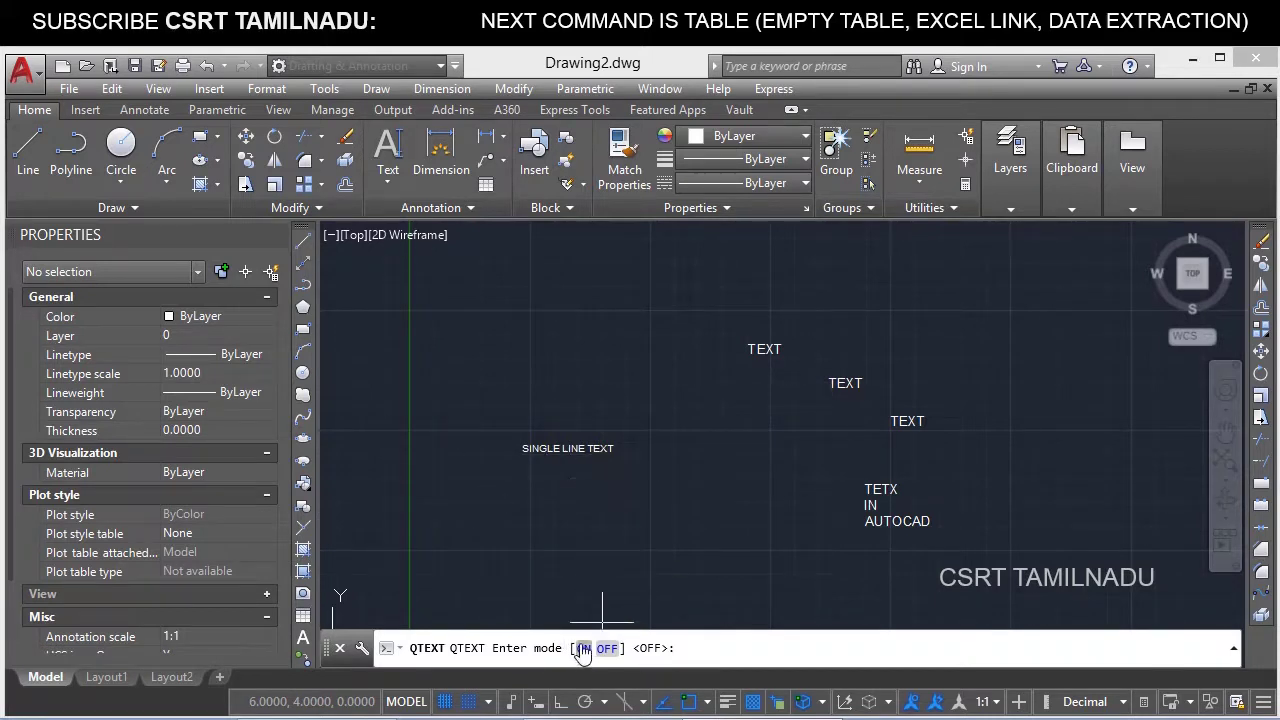
key("Return")
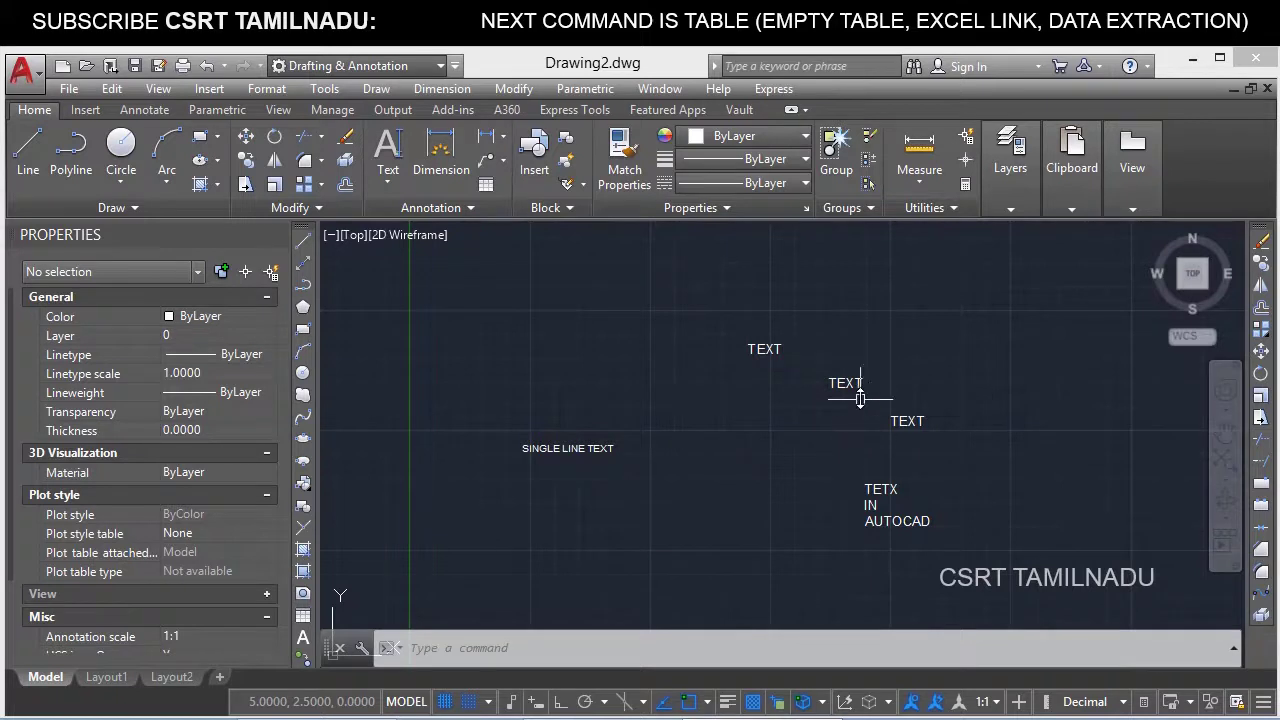
scroll(902, 450, "up", 1)
middle_click_drag(909, 409, 817, 375)
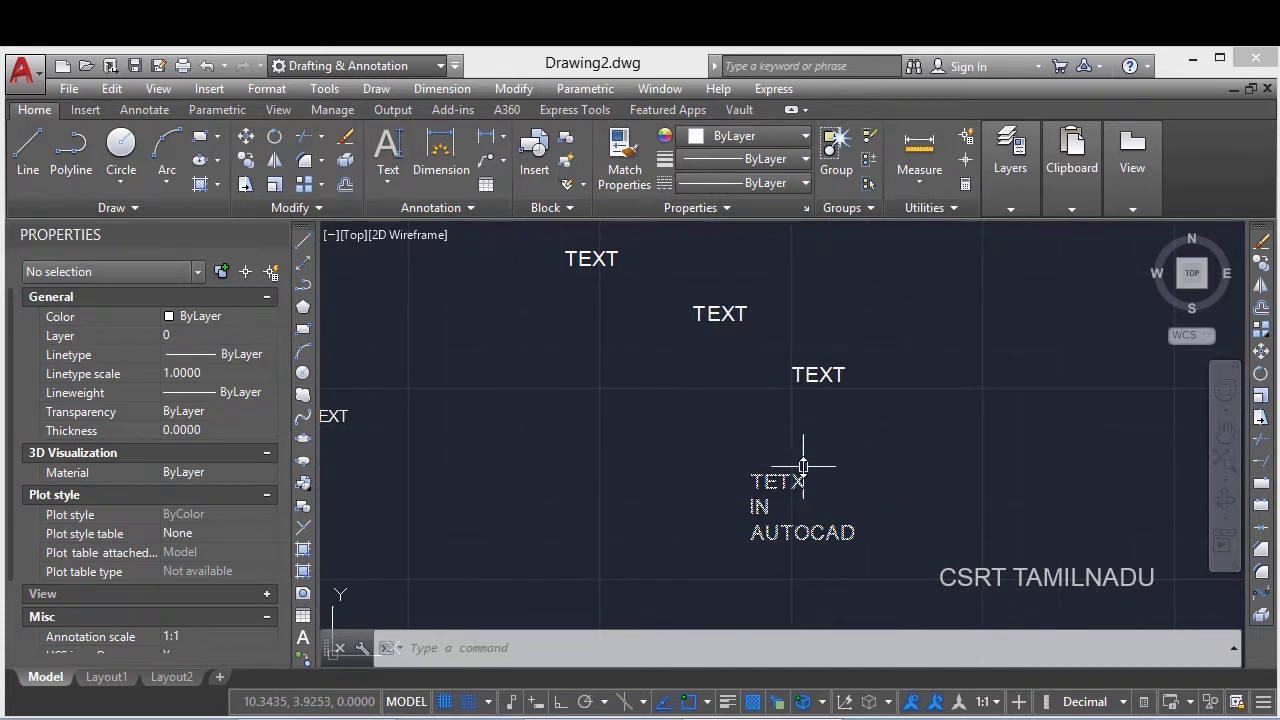
scroll(800, 460, "down", 2)
scroll(827, 485, "up", 2)
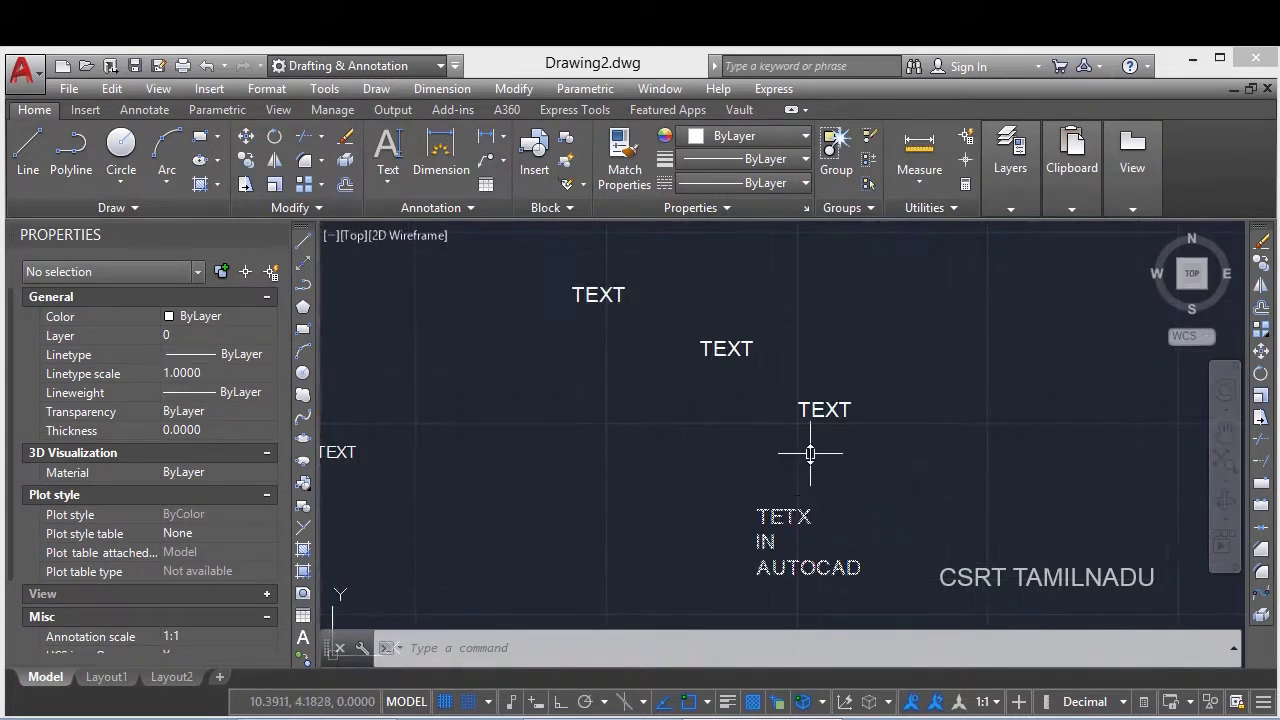
Spell-check the whole drawing, changing TETX to TEXT, then return to model space
type("sp")
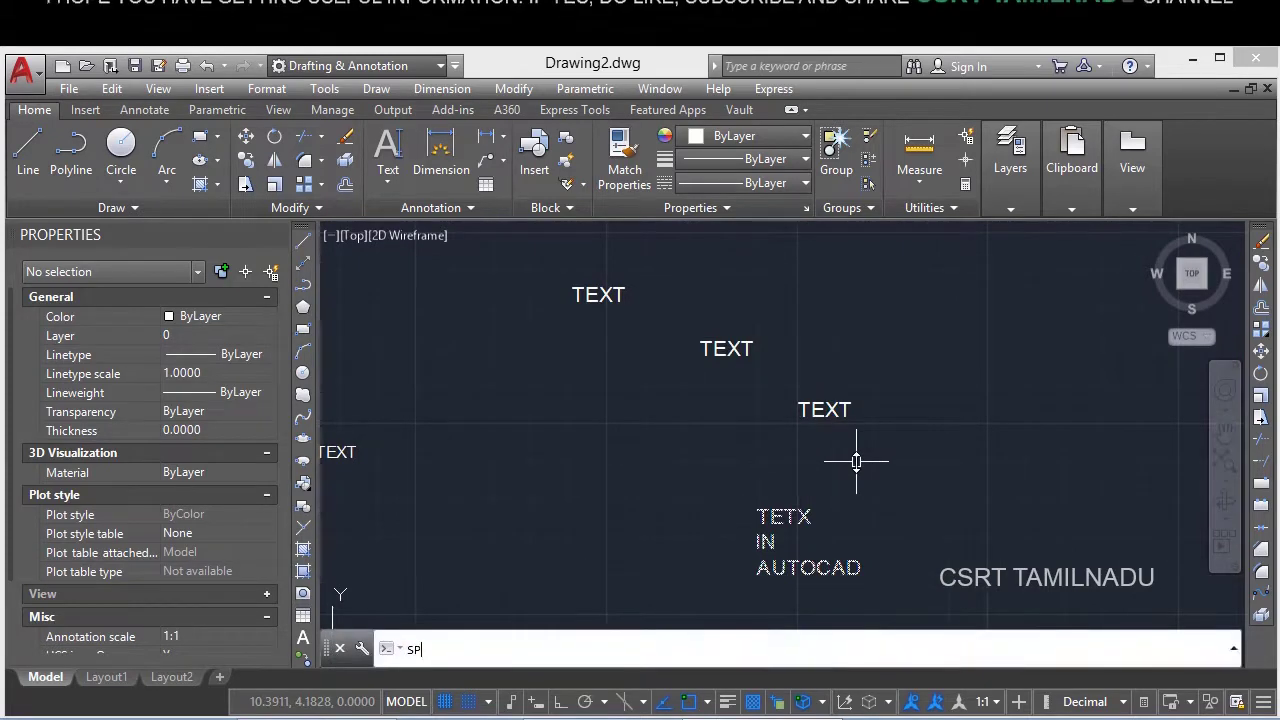
type("ell")
key("Return")
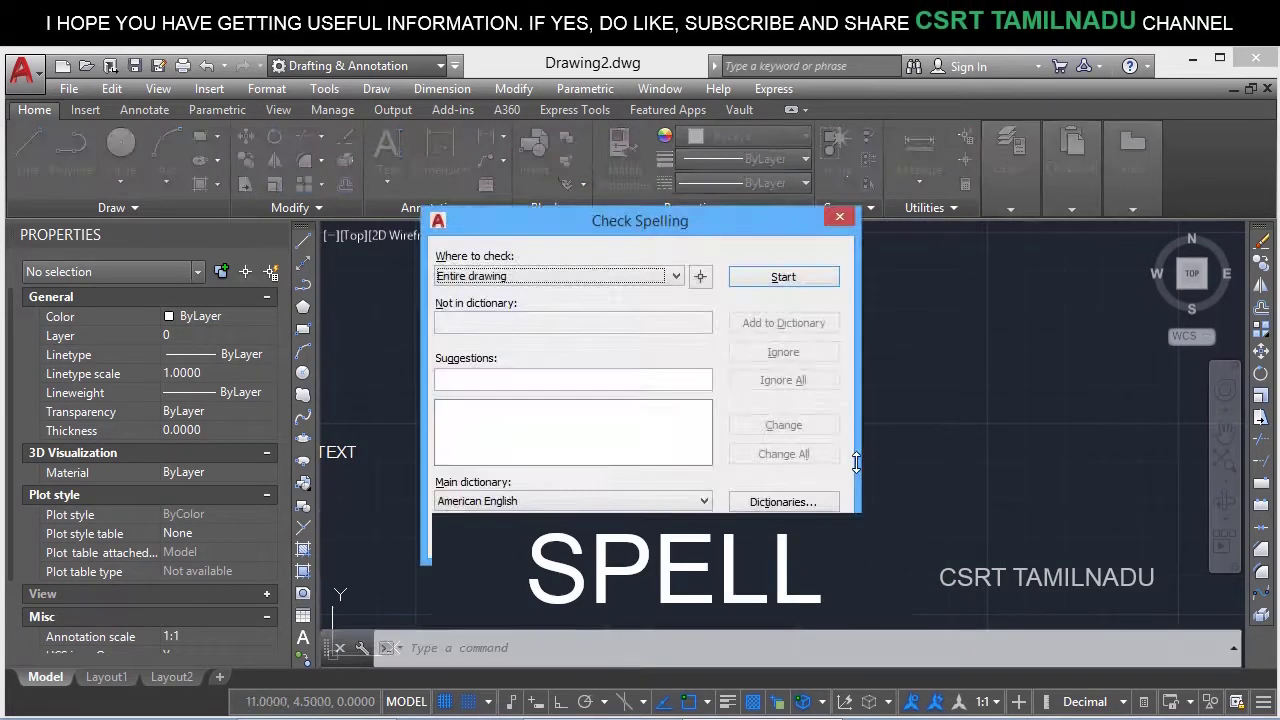
left_click(786, 277)
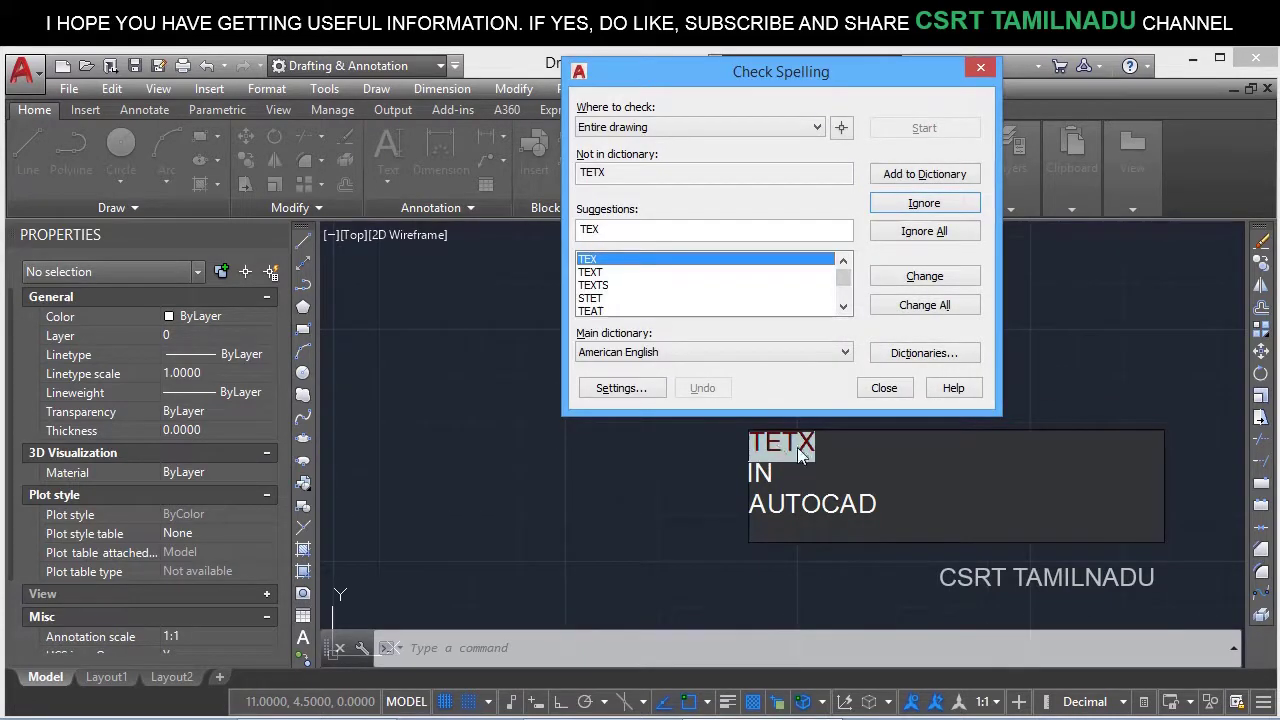
left_click(593, 272)
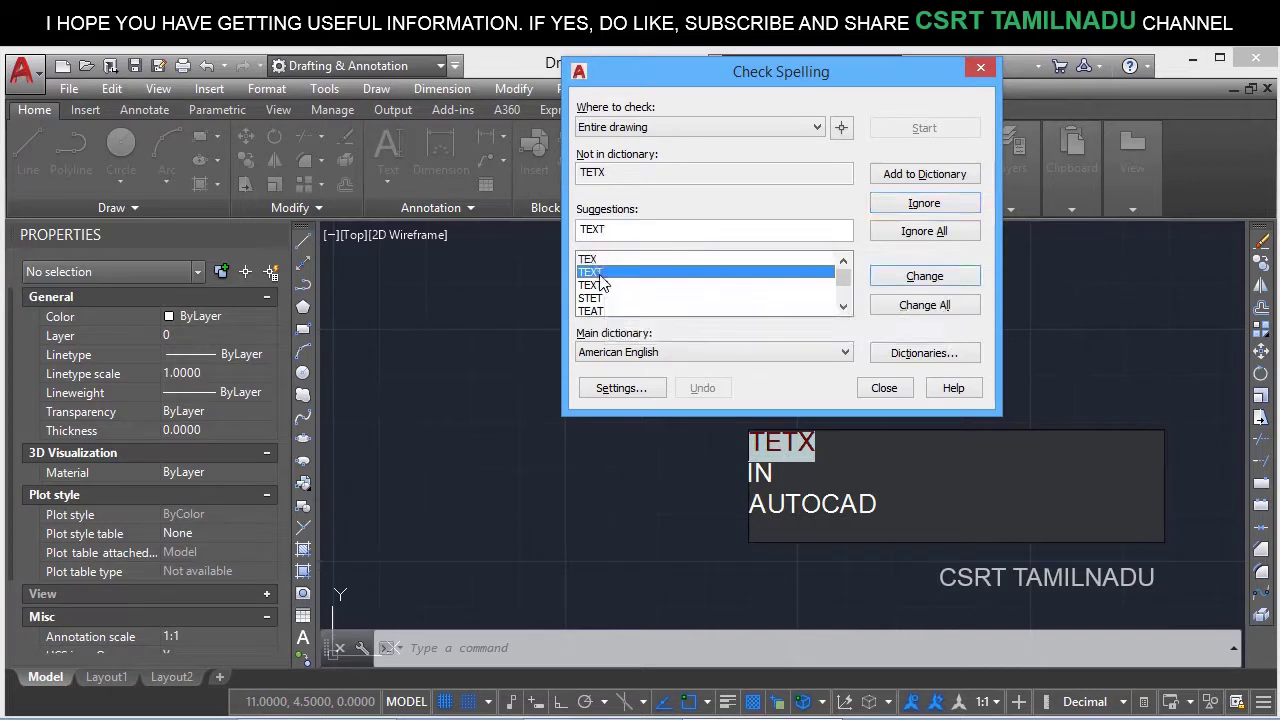
left_click(925, 280)
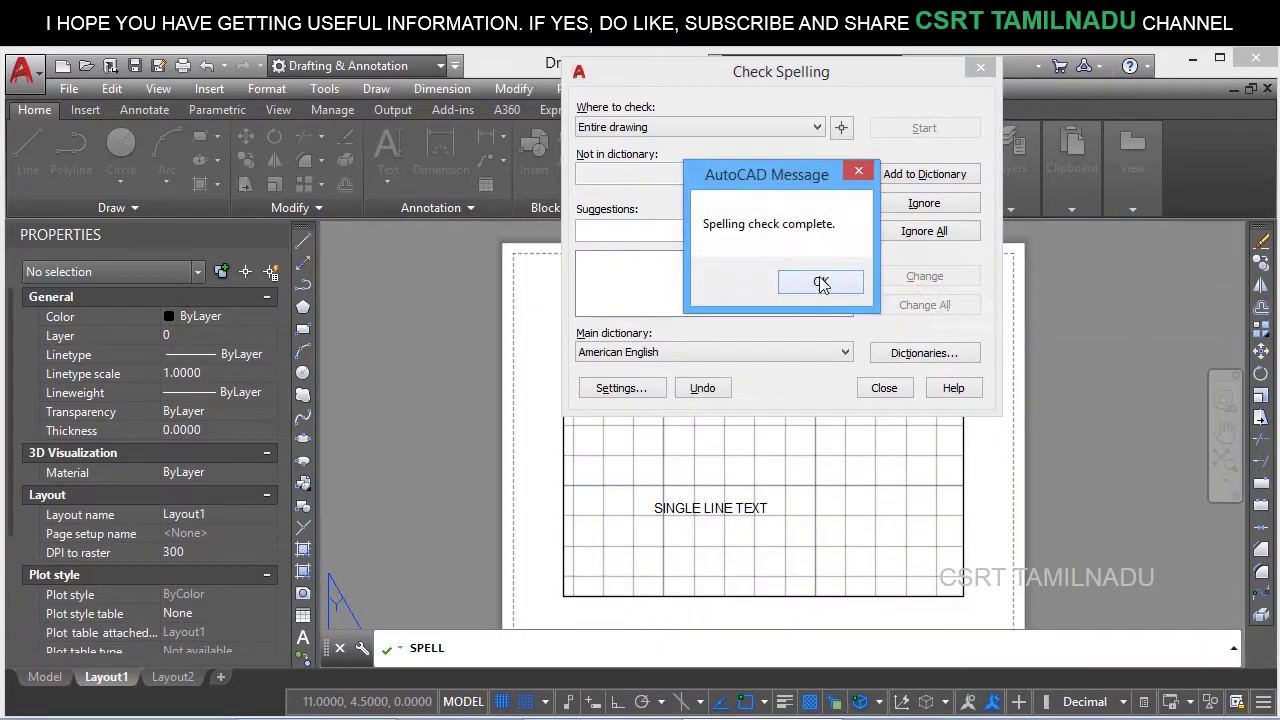
left_click(820, 283)
left_click(45, 696)
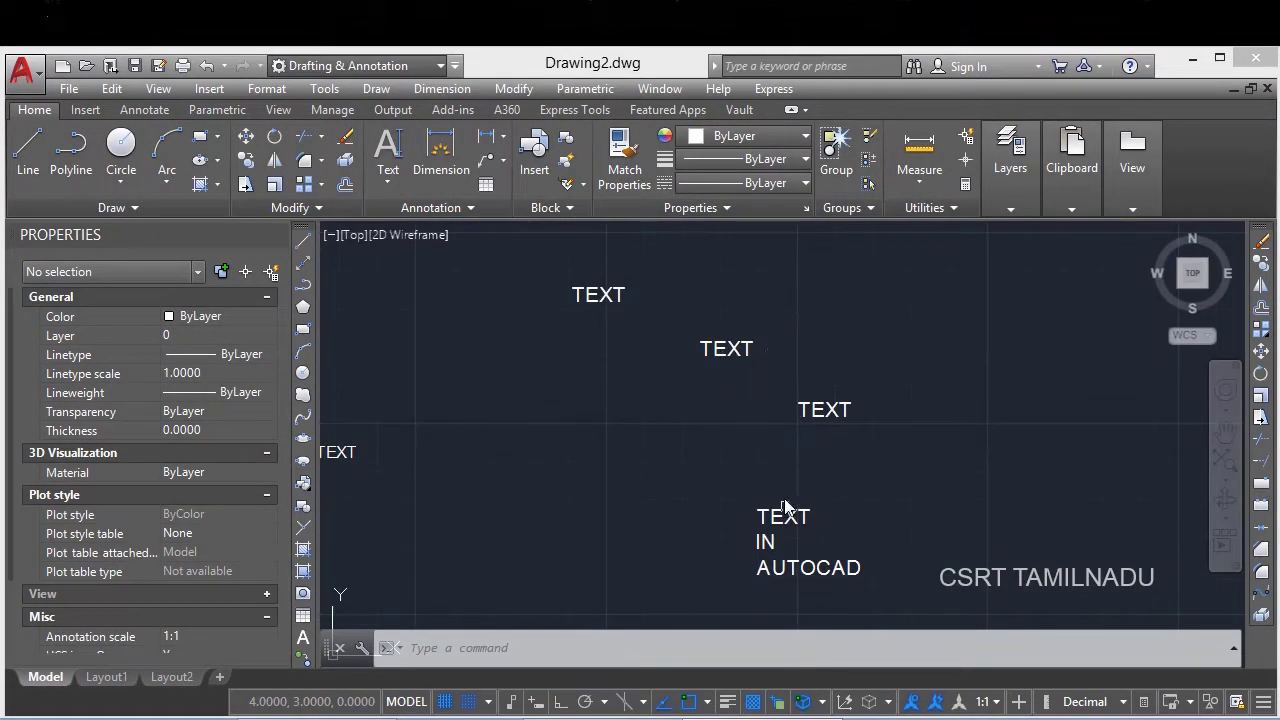
Use Find and Replace All to change every TEXT to MTEXT in the drawing
middle_click_drag(810, 505, 915, 487)
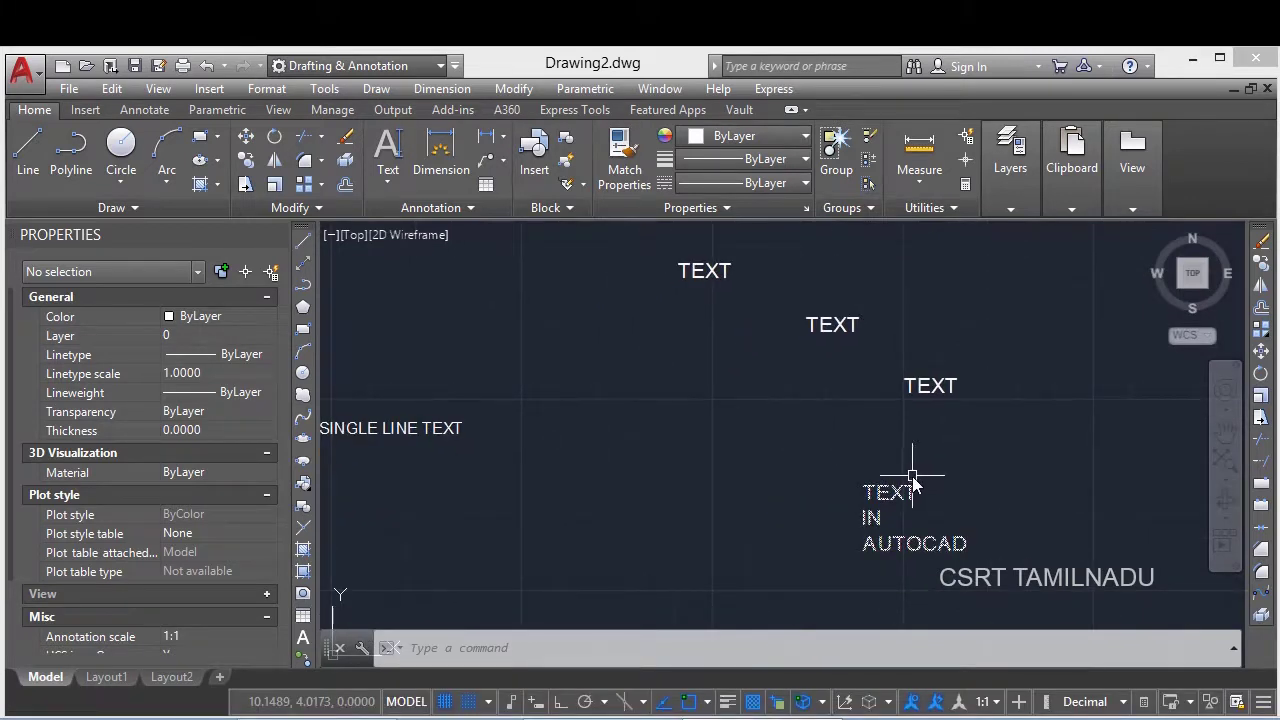
middle_click_drag(912, 485, 969, 499)
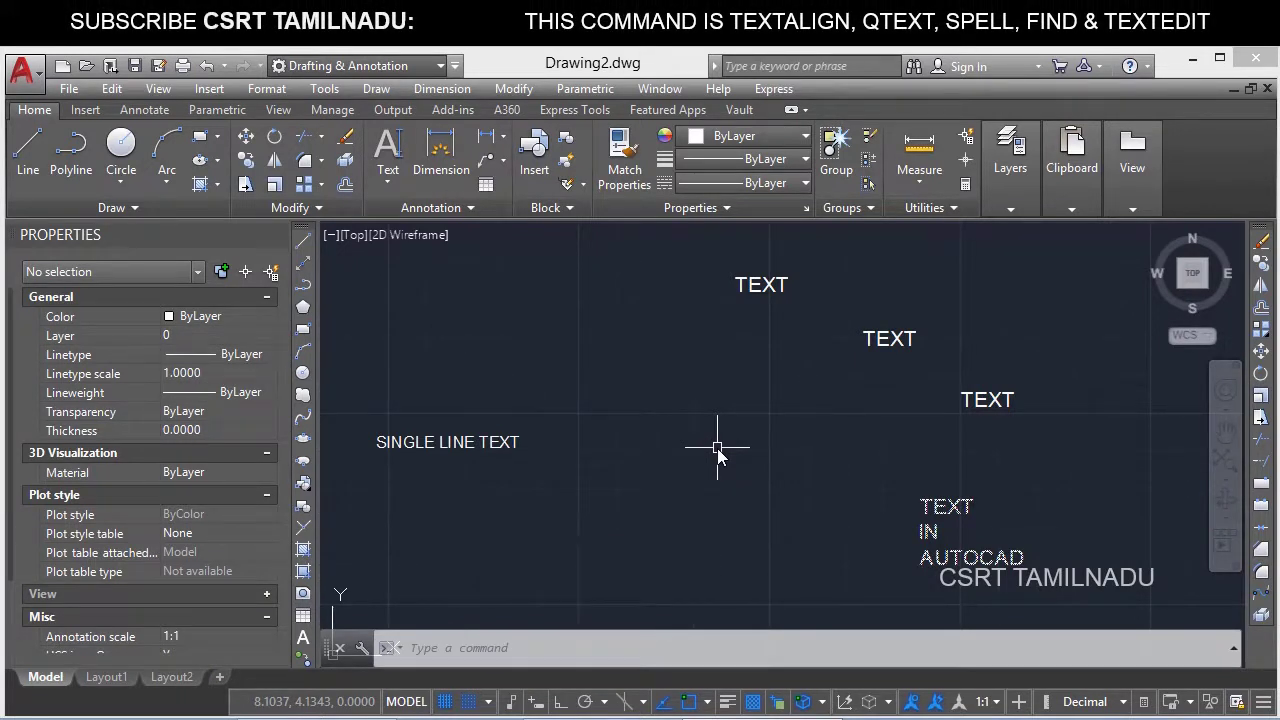
type("FIND")
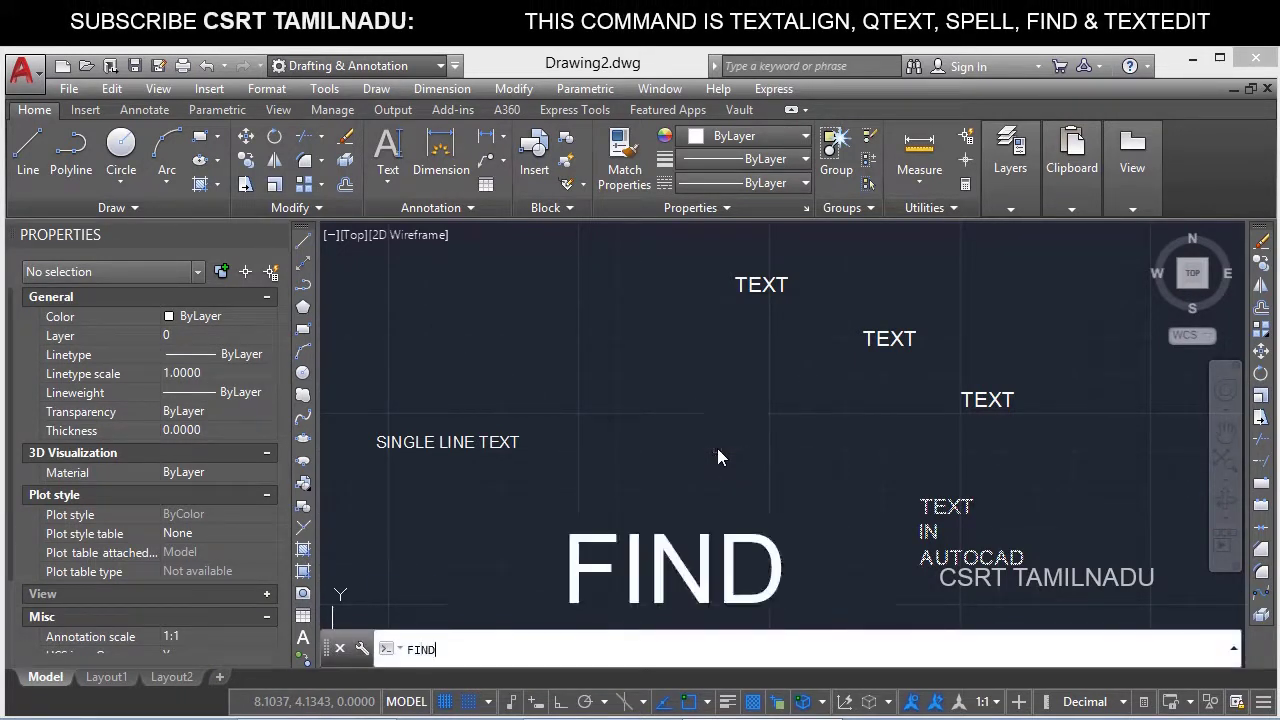
key("Return")
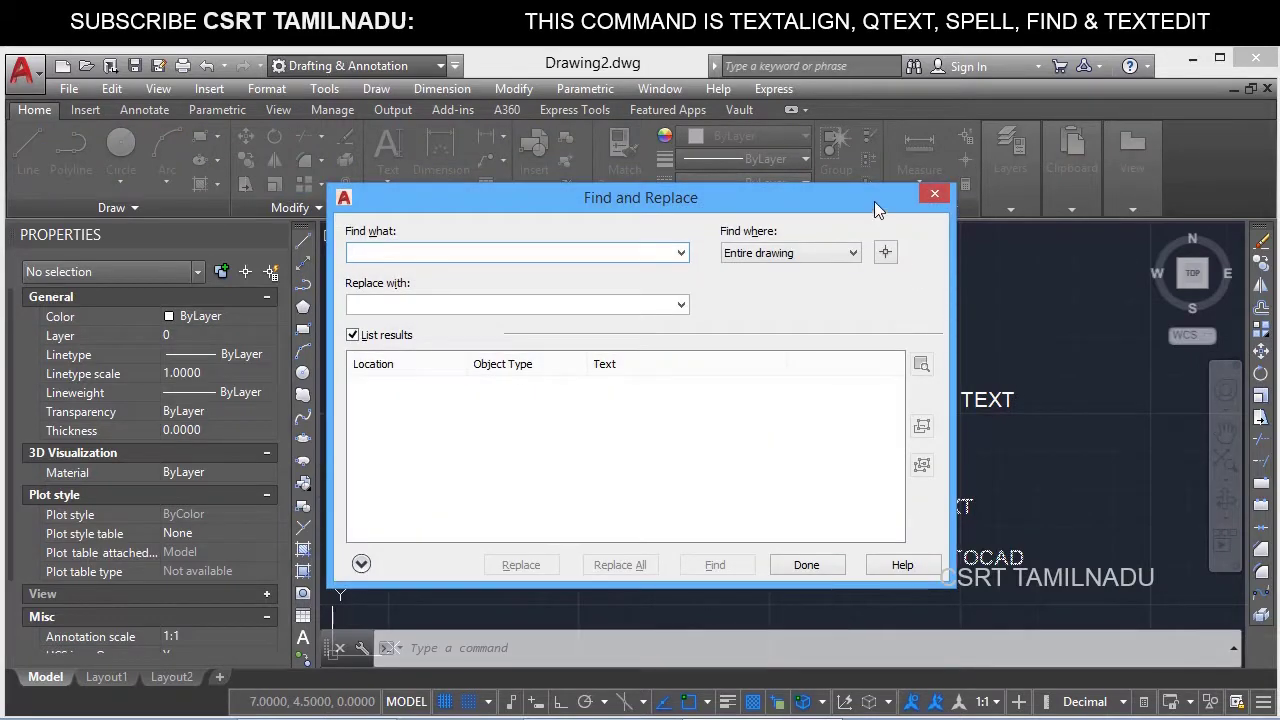
left_click_drag(874, 201, 635, 157)
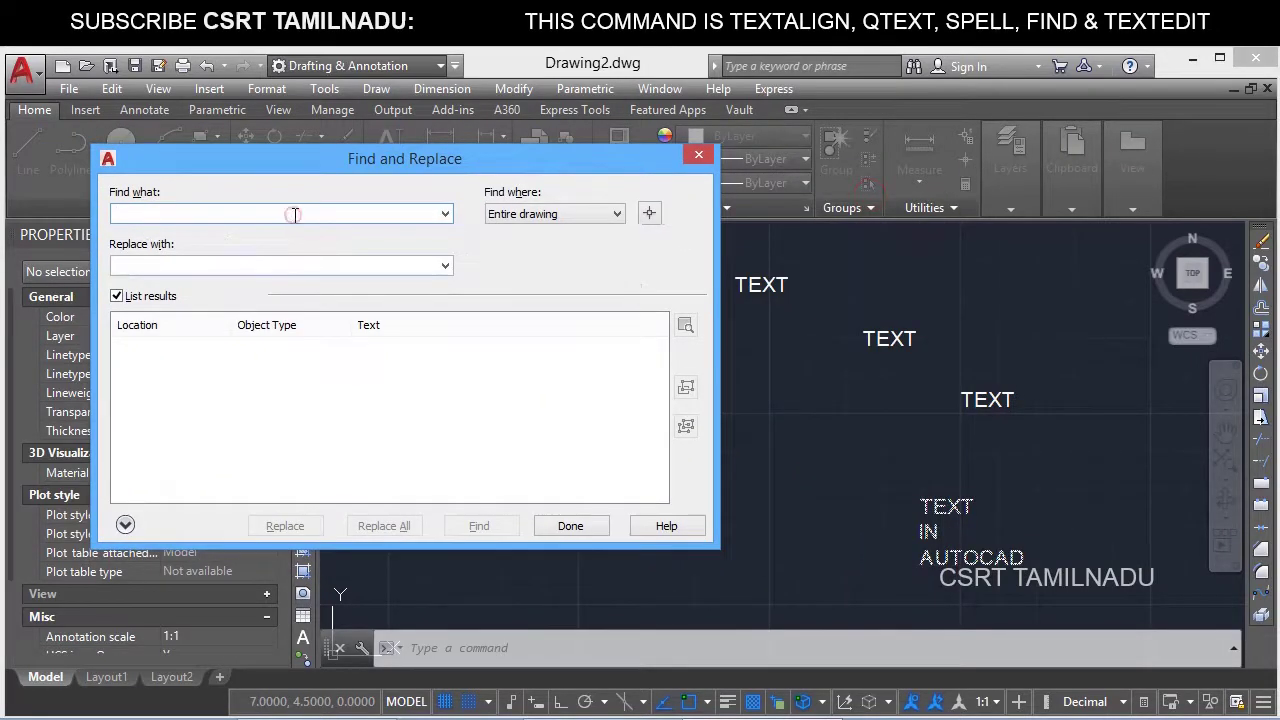
type("TE")
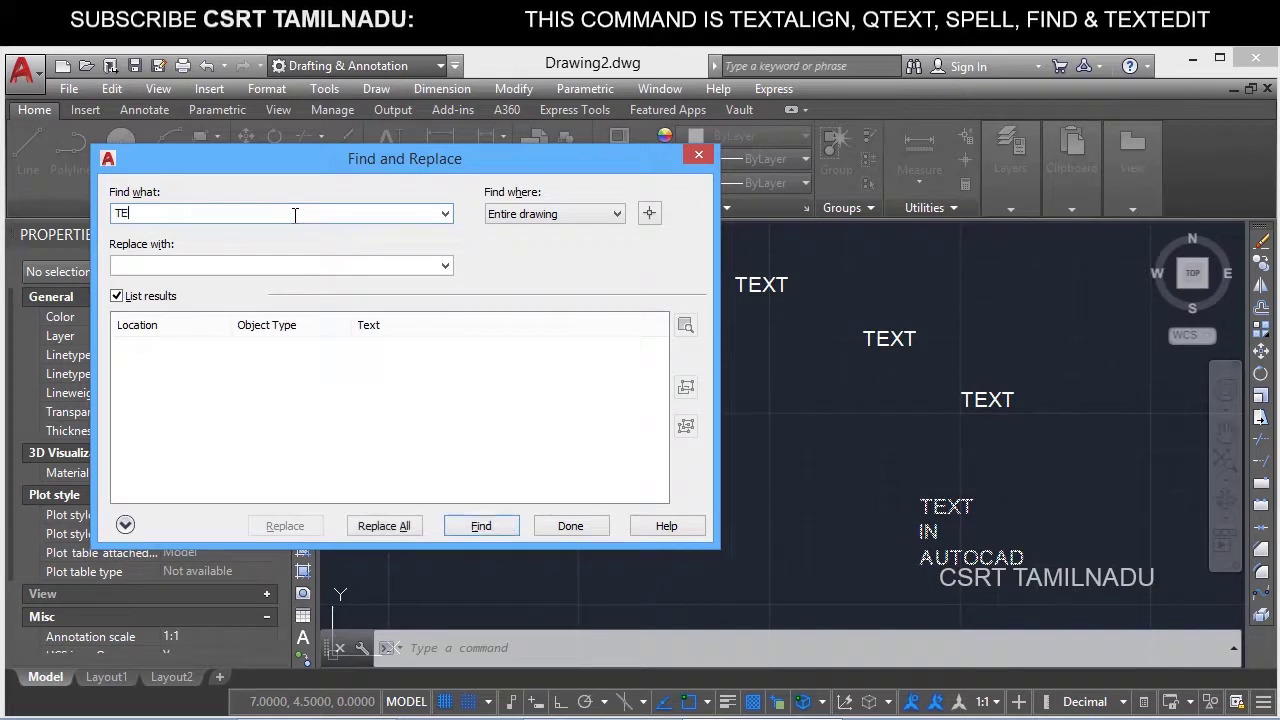
type("XT")
key("Tab")
type("MTEXT")
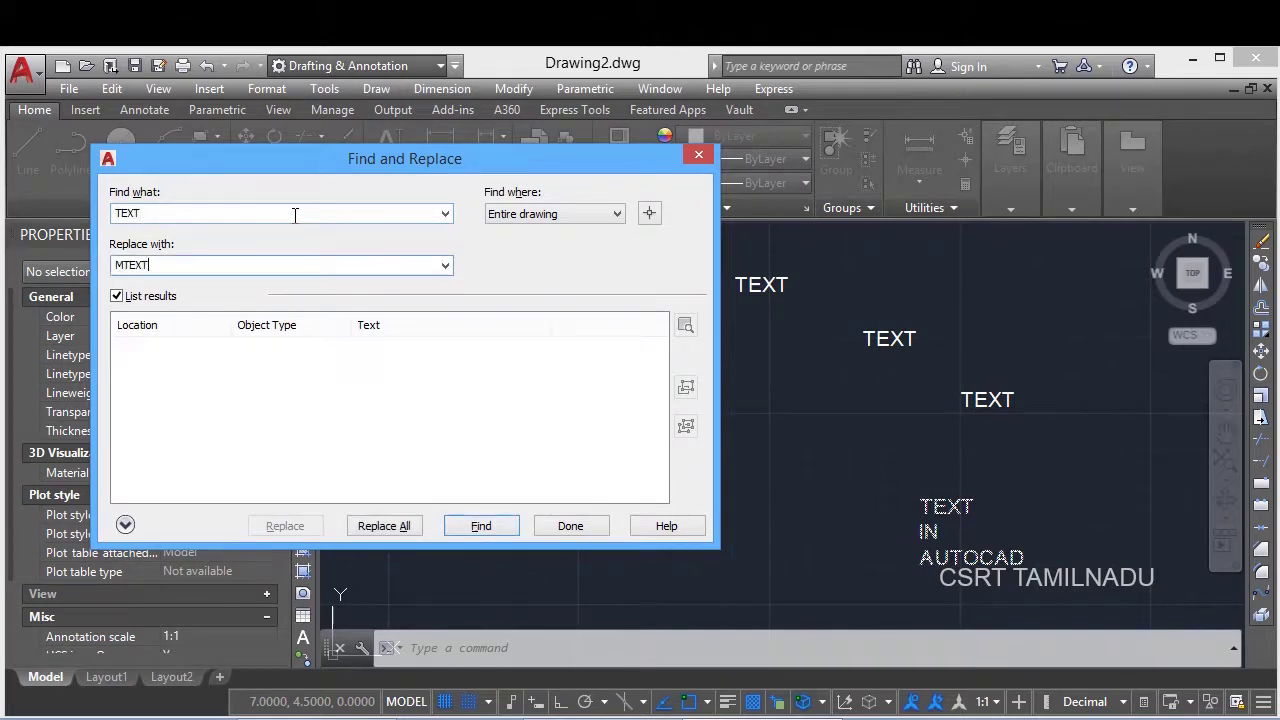
left_click(376, 526)
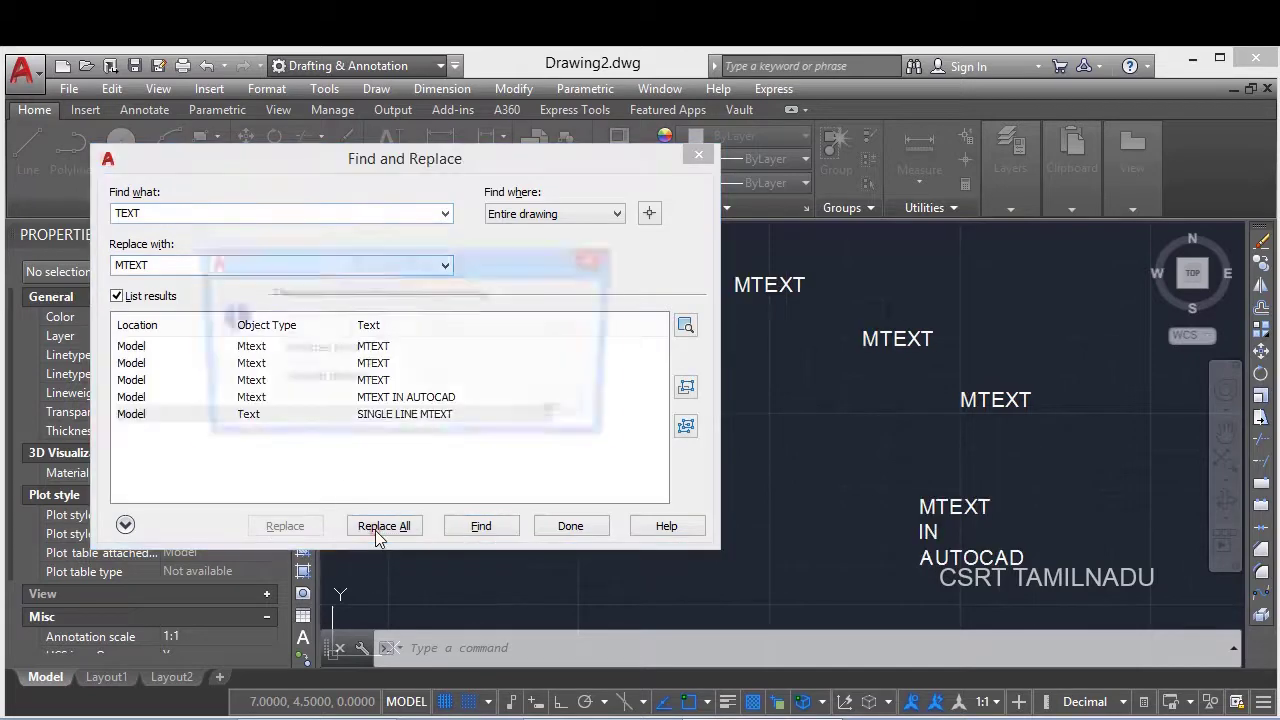
left_click(531, 415)
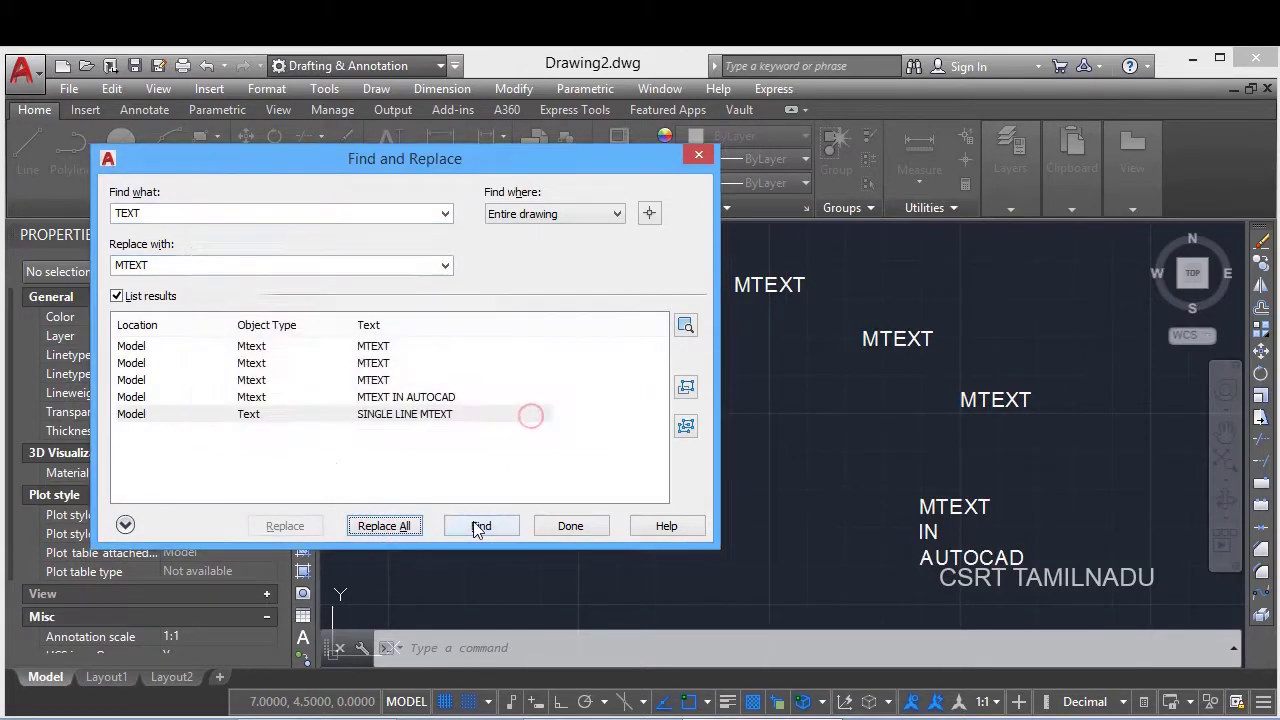
left_click(570, 526)
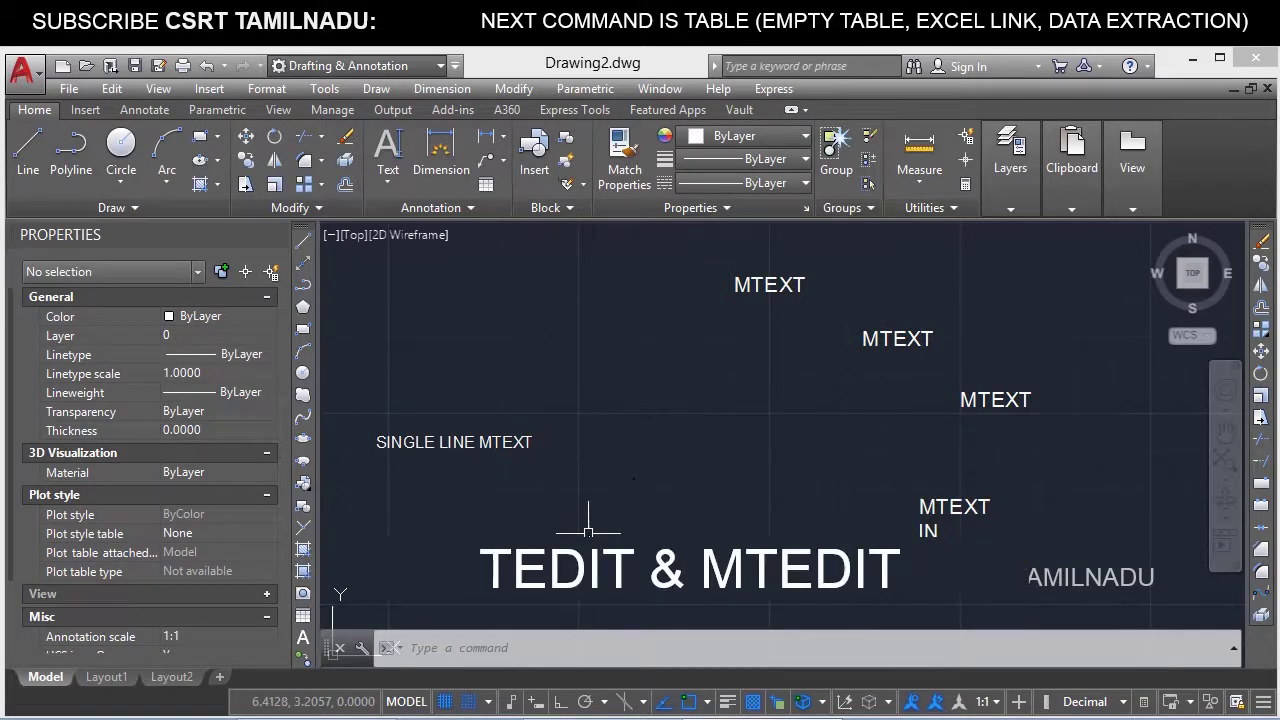
left_click(897, 341)
double_click(896, 339)
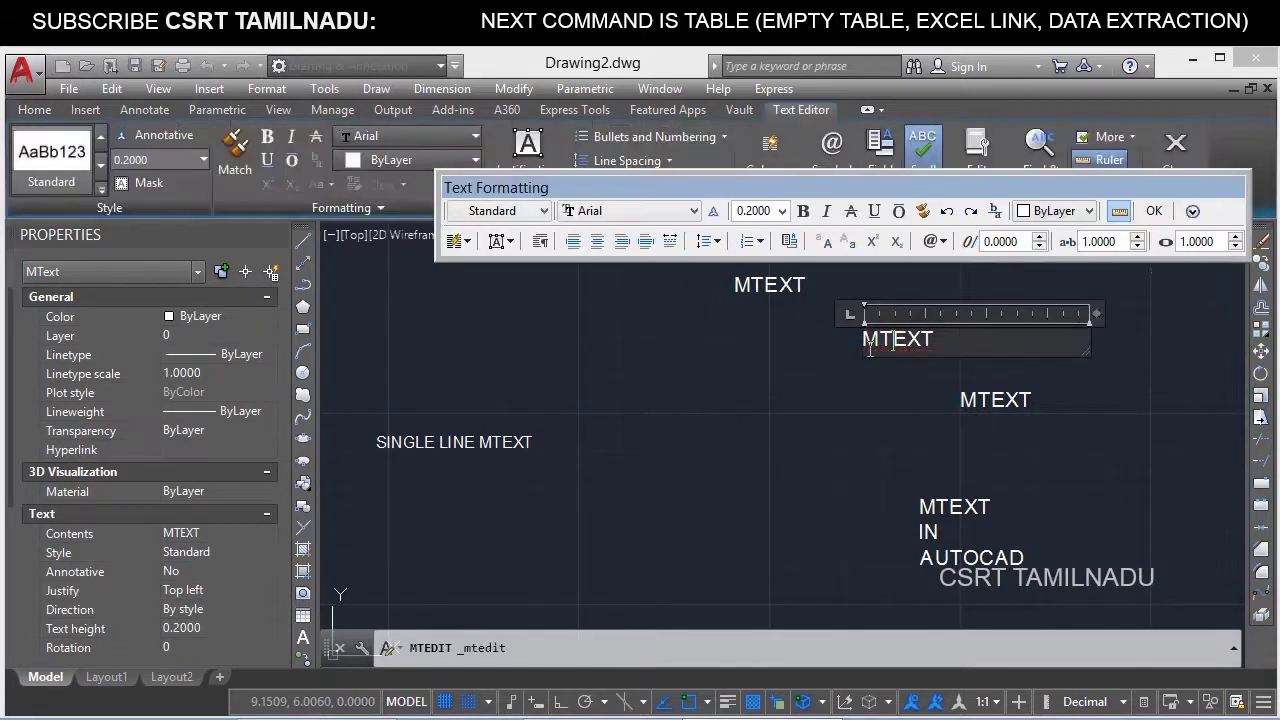
left_click(829, 358)
type("TE")
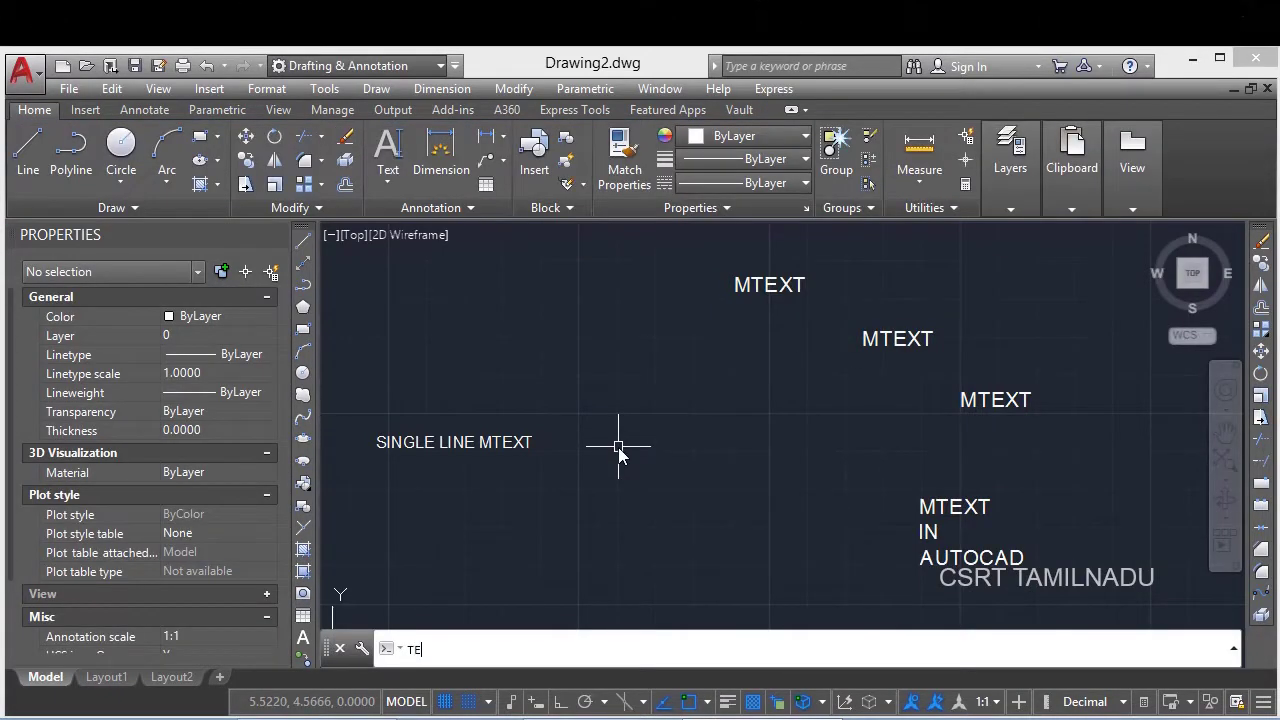
type("XT")
left_click(545, 467)
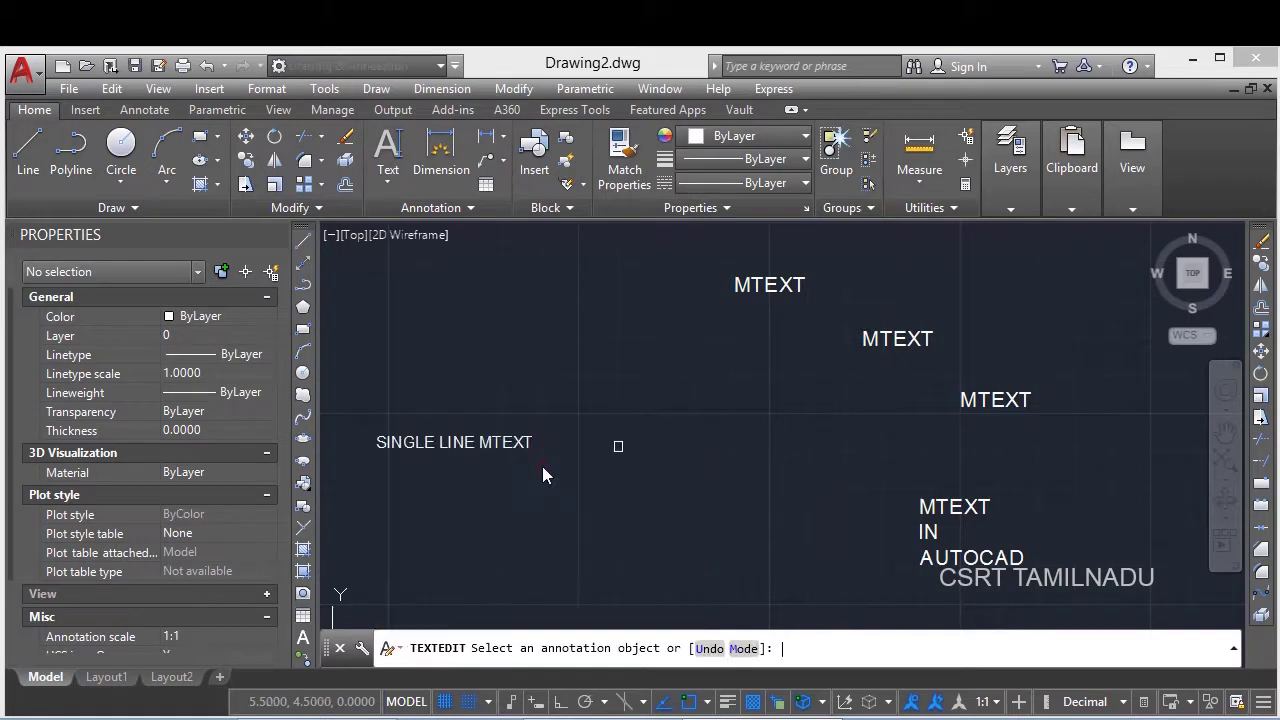
left_click(463, 441)
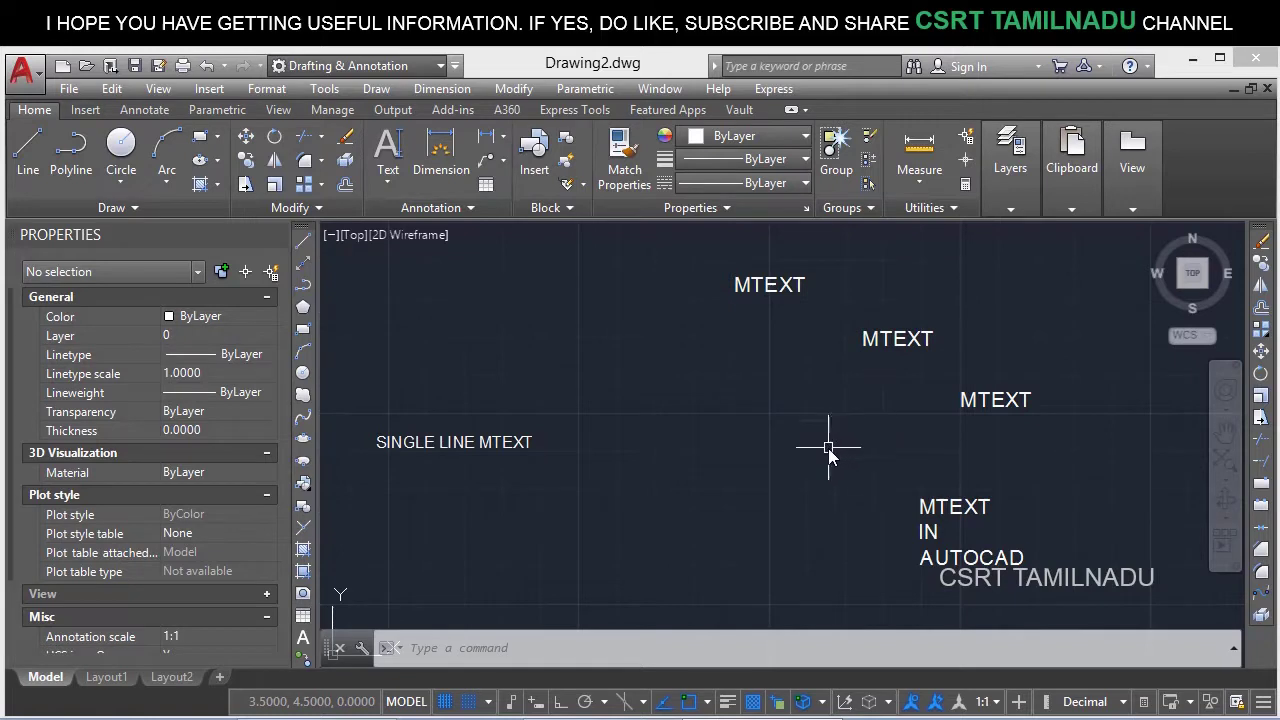
Window-select the SINGLE LINE MTEXT single-line text
left_click(506, 474)
left_click(447, 400)
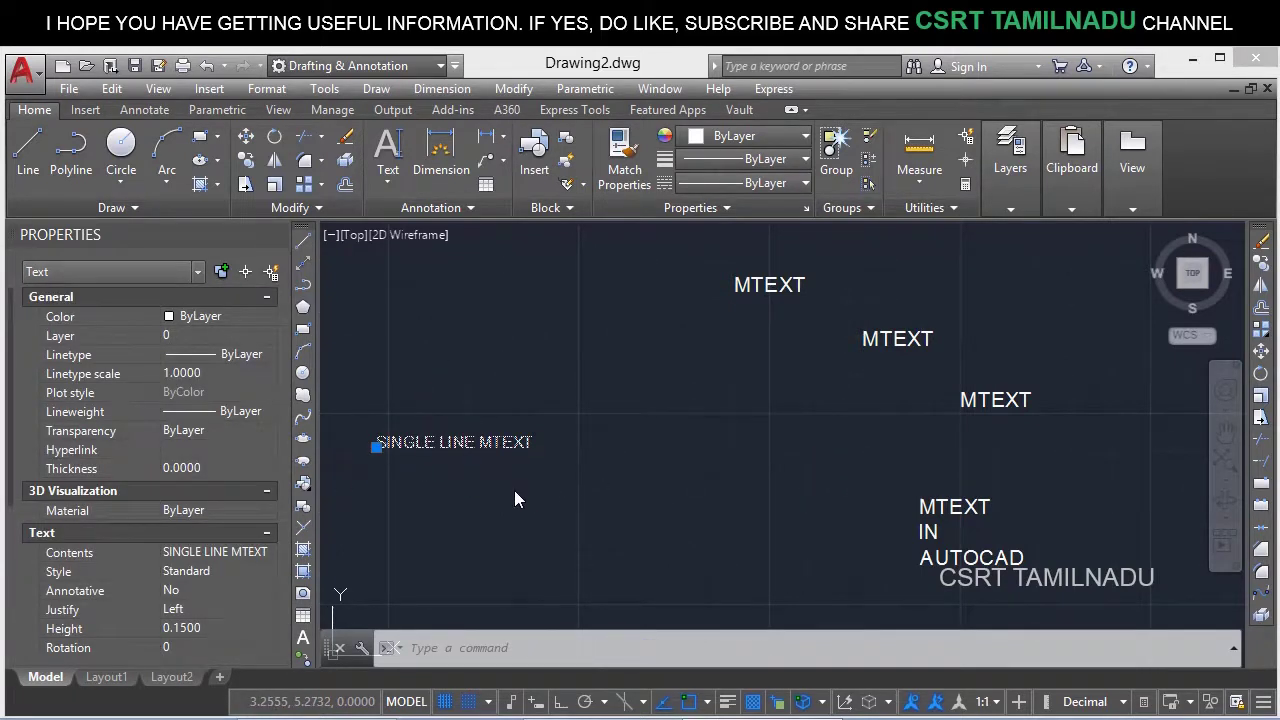
key("Escape")
left_click(451, 444)
key("Escape")
left_click(483, 443)
key("Escape")
left_click(430, 460)
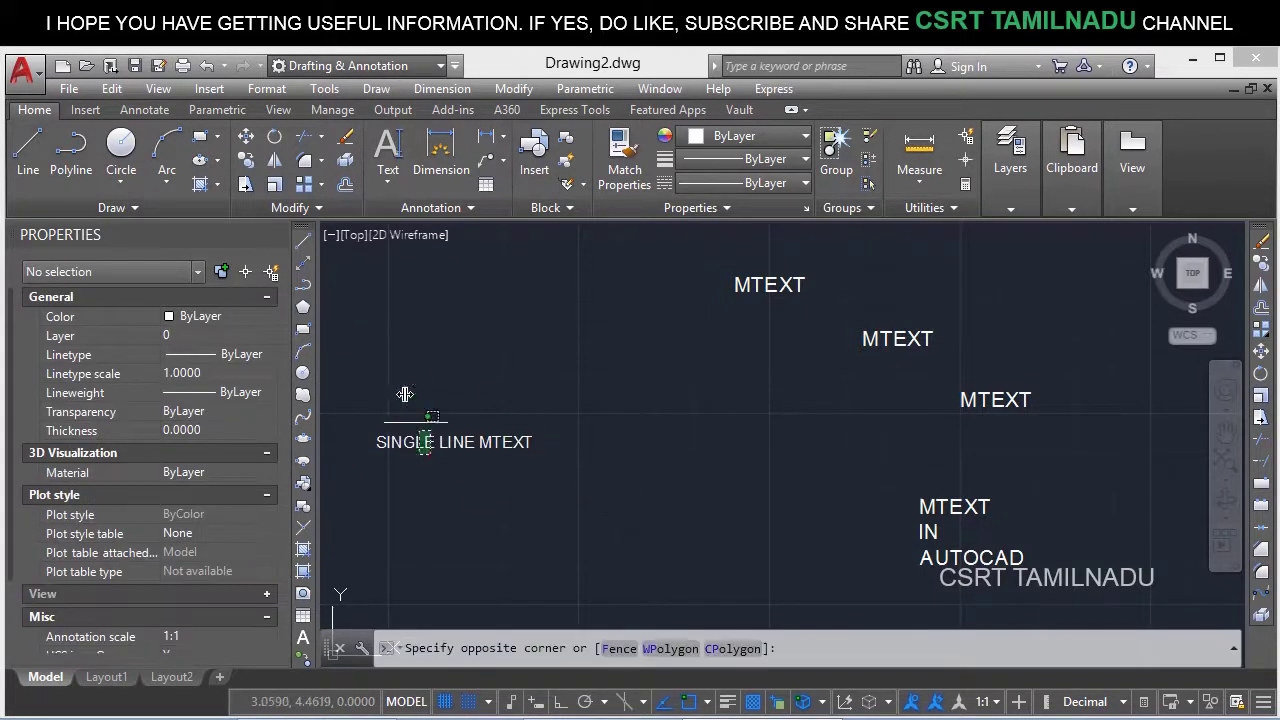
left_click(400, 378)
Convert the selected text to MText with TXT2MTXT and reselect the result
type("TX")
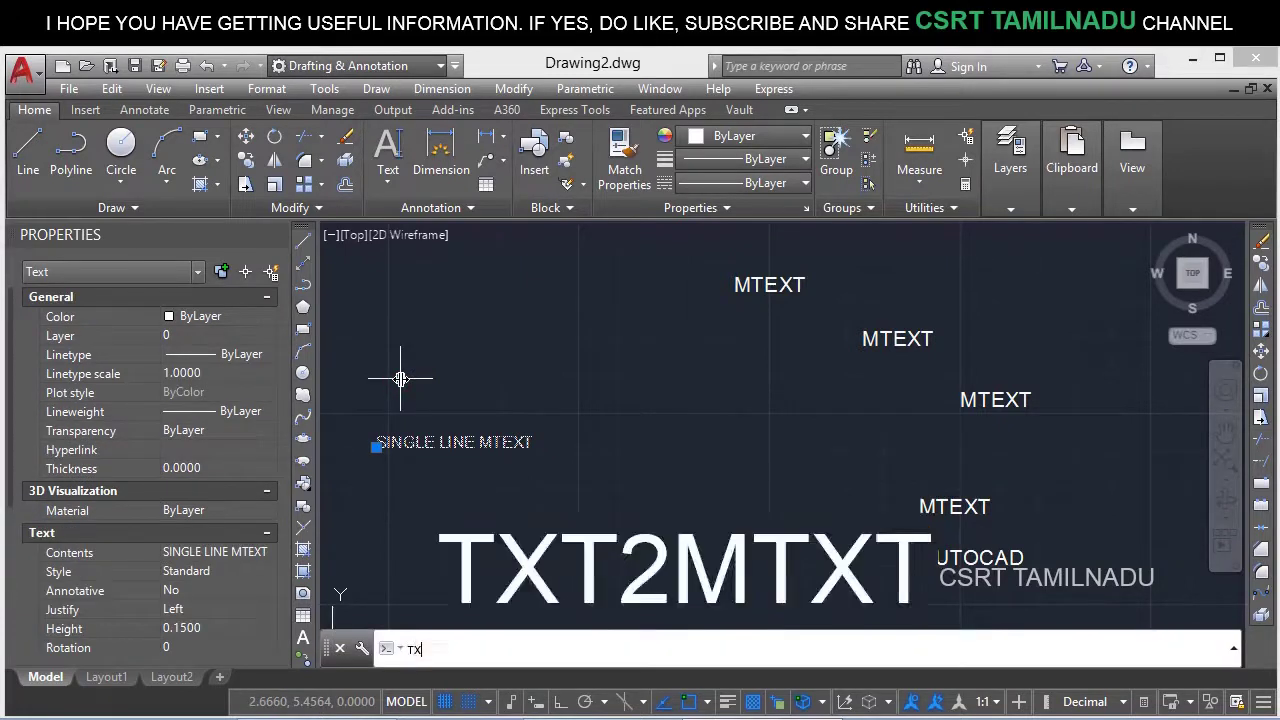
type("T2MTXT")
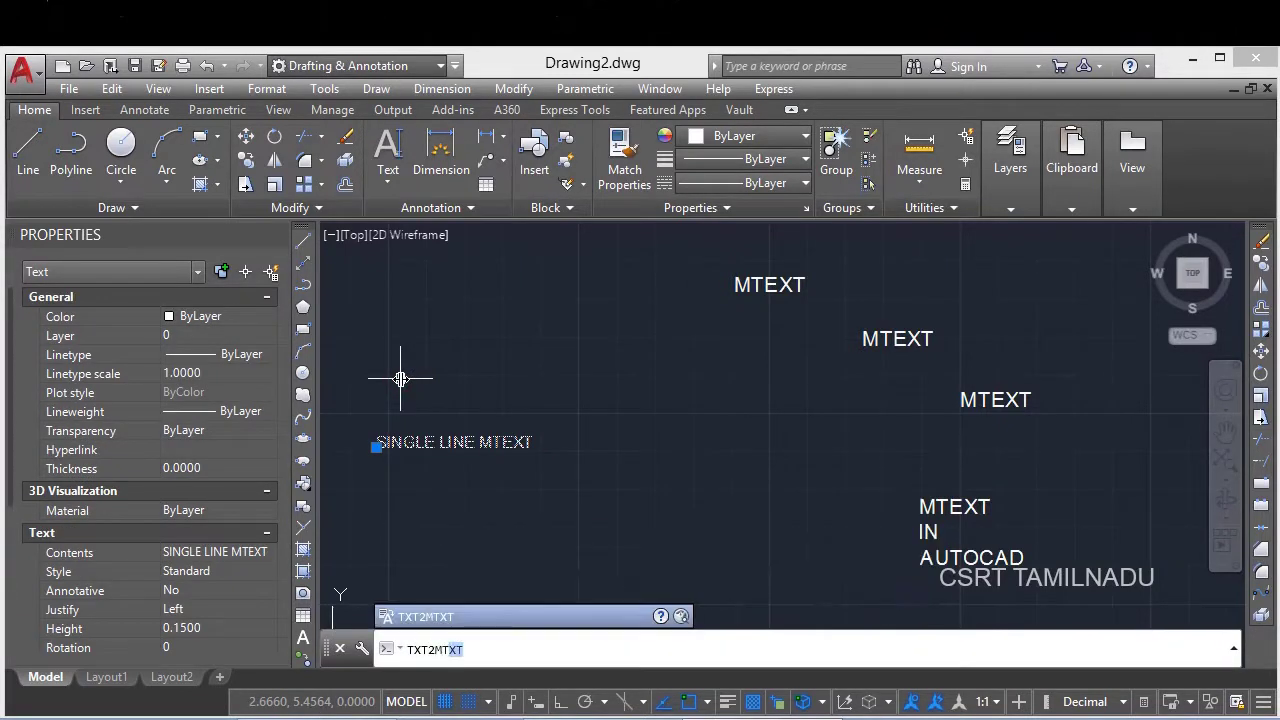
key("Return")
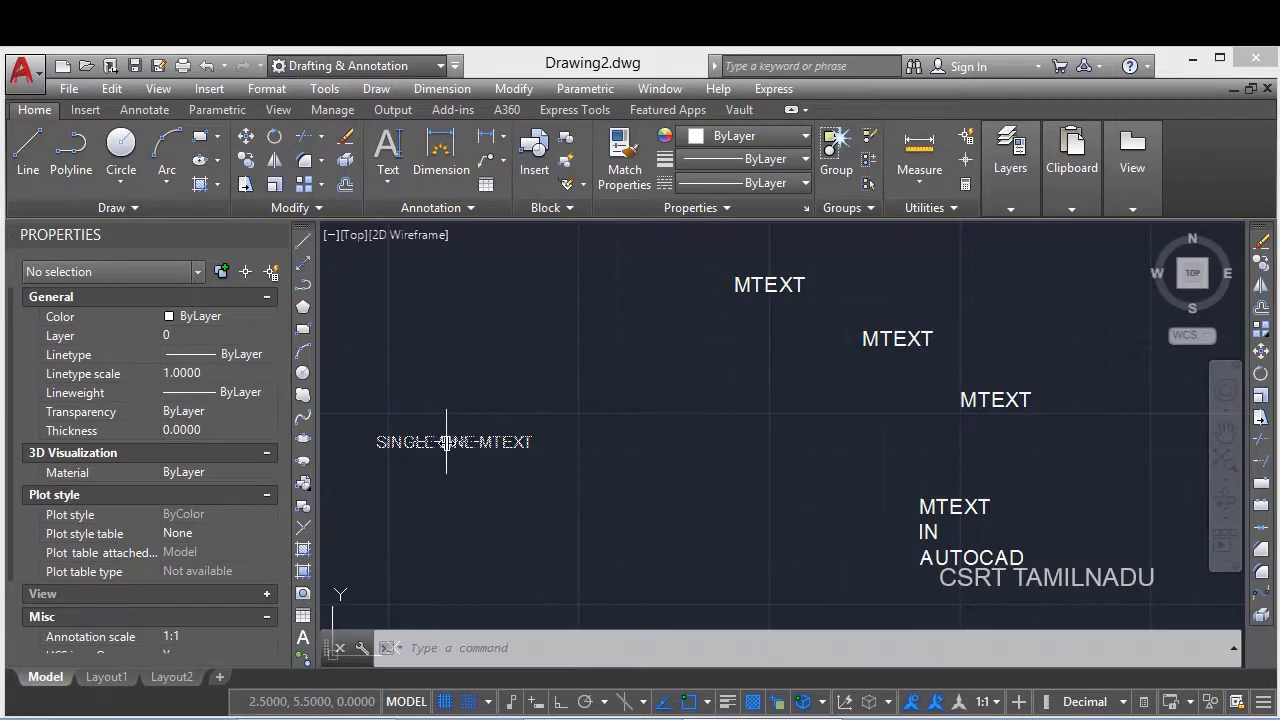
left_click(440, 445)
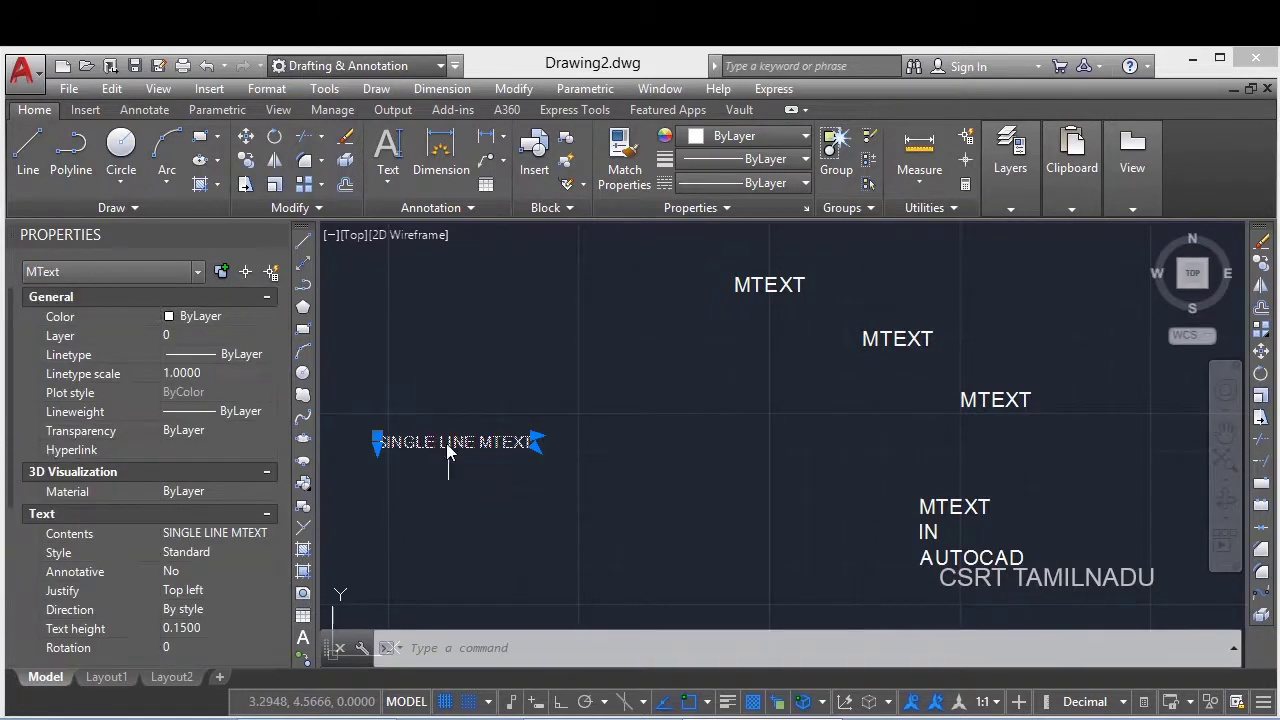
key("Escape")
left_click(480, 440)
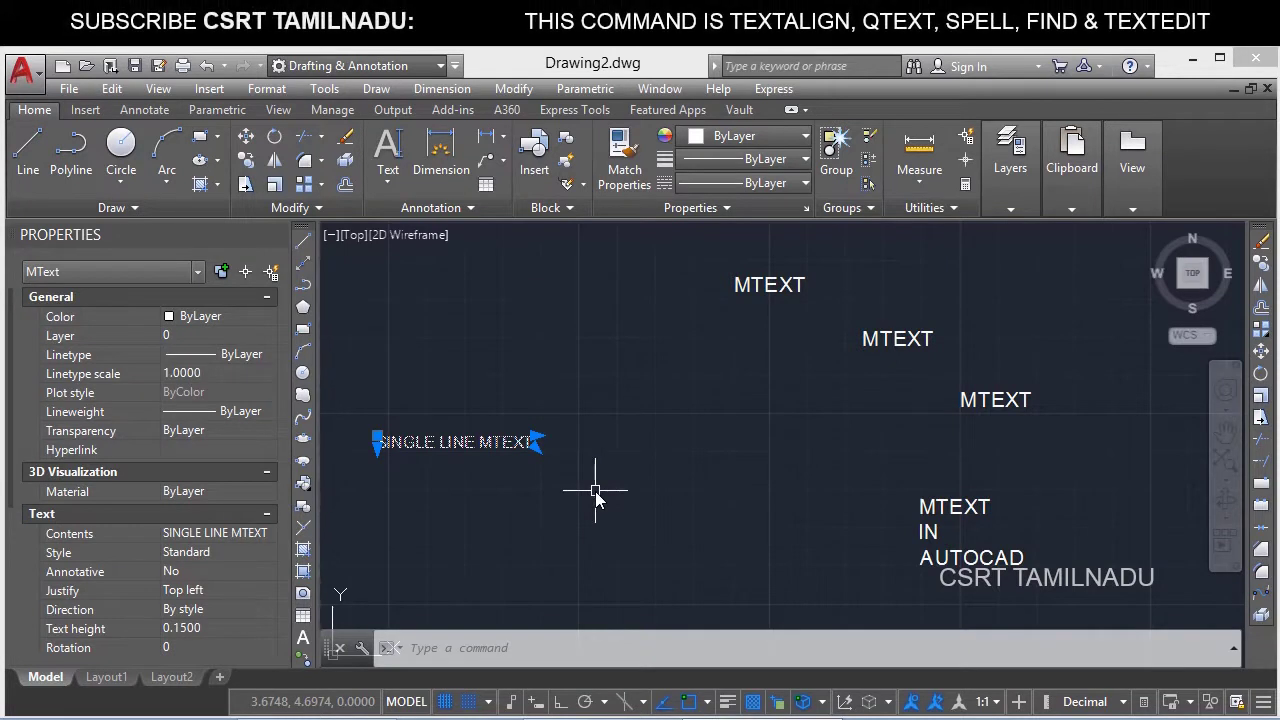
Explode SINGLE LINE MTEXT into polylines with TXTEXP and zoom to inspect the letters
type("Ttxt")
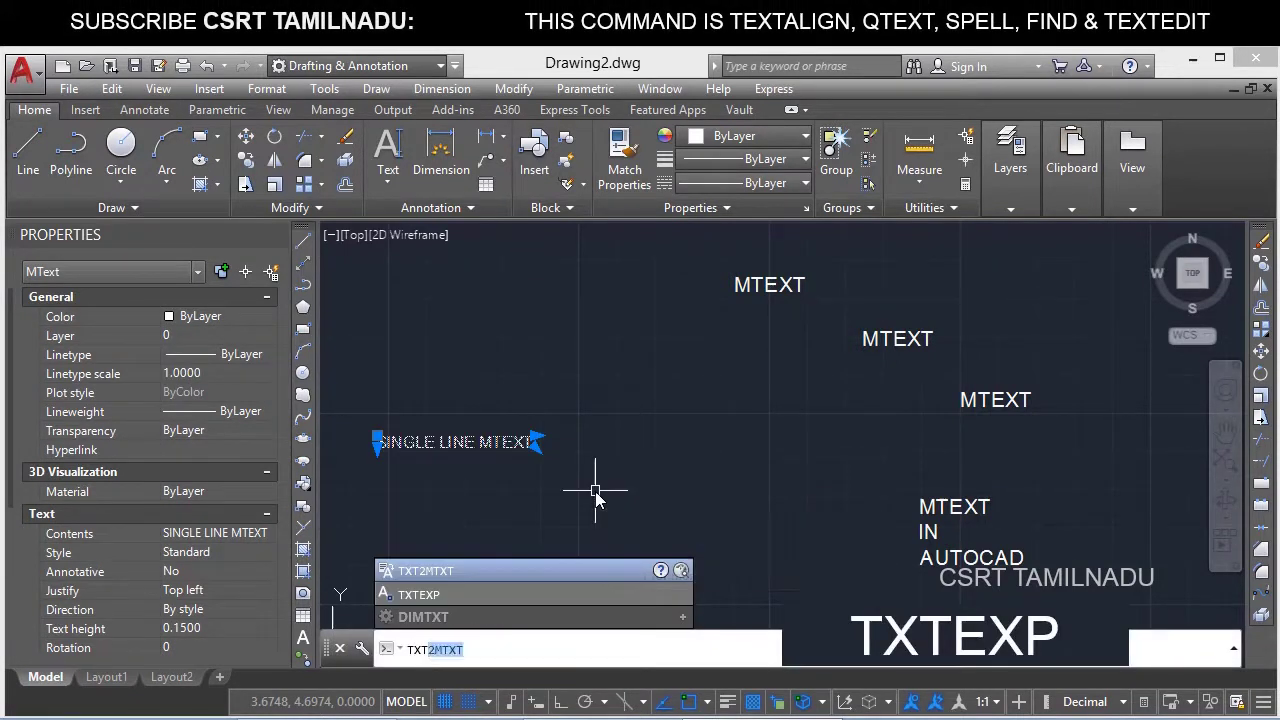
type("ex")
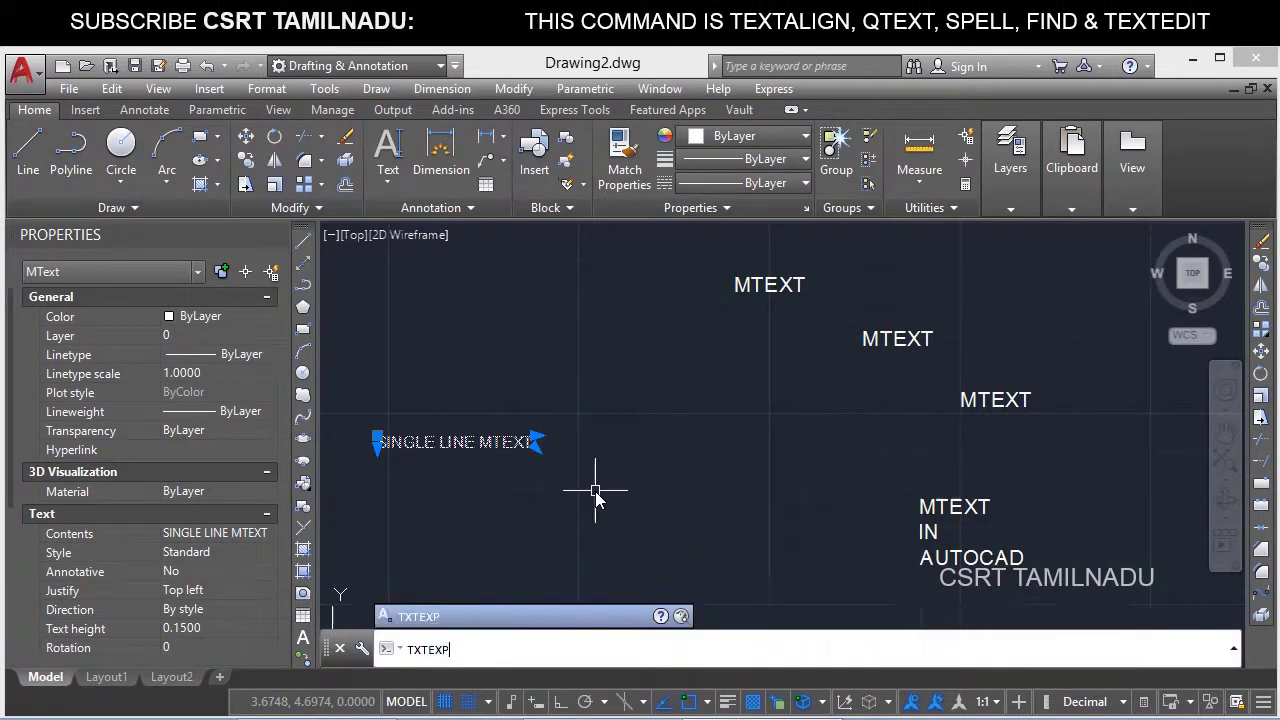
key("Return")
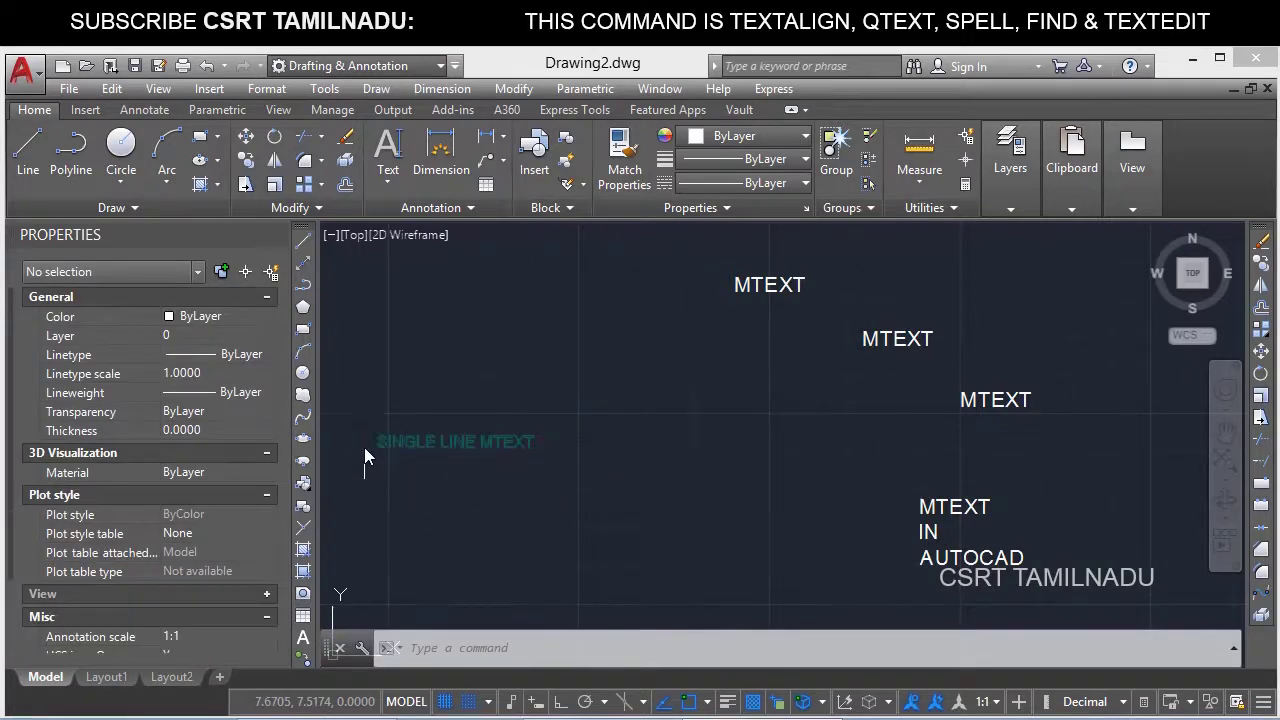
scroll(365, 450, "up", 5)
left_click(420, 437)
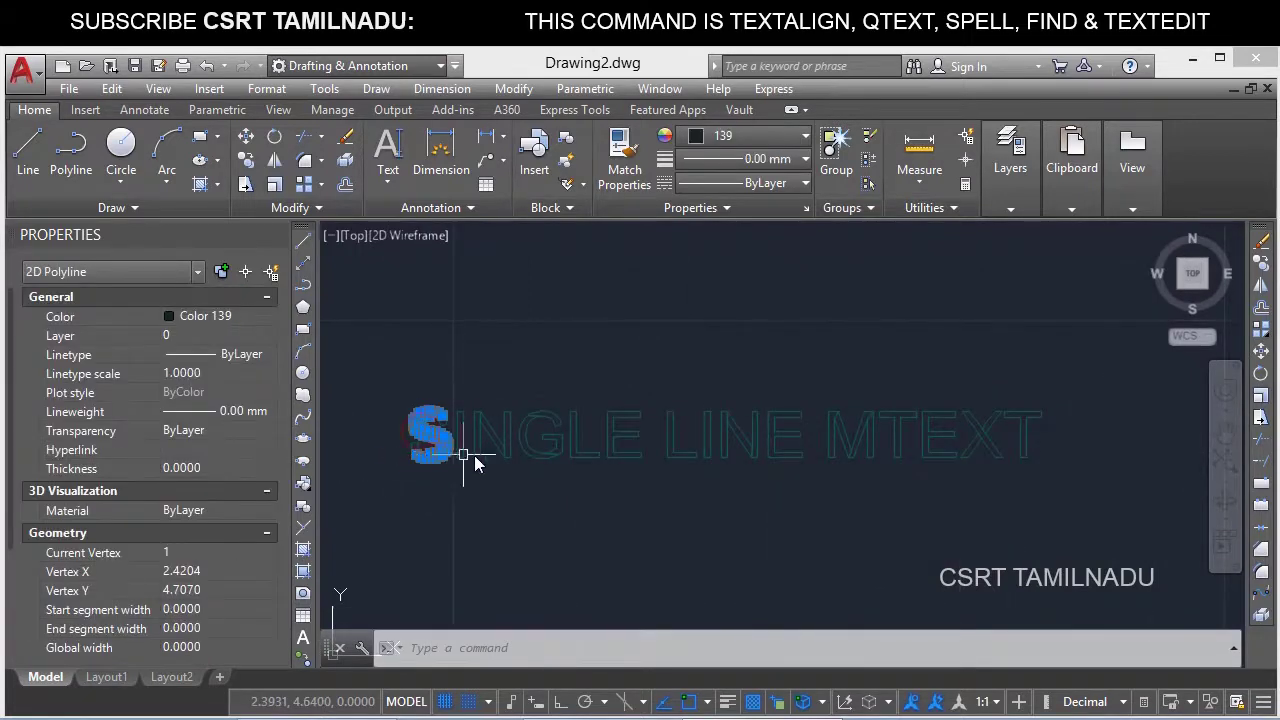
key("Escape")
scroll(669, 286, "down", 2)
scroll(672, 293, "down", 5)
scroll(673, 285, "up", 2)
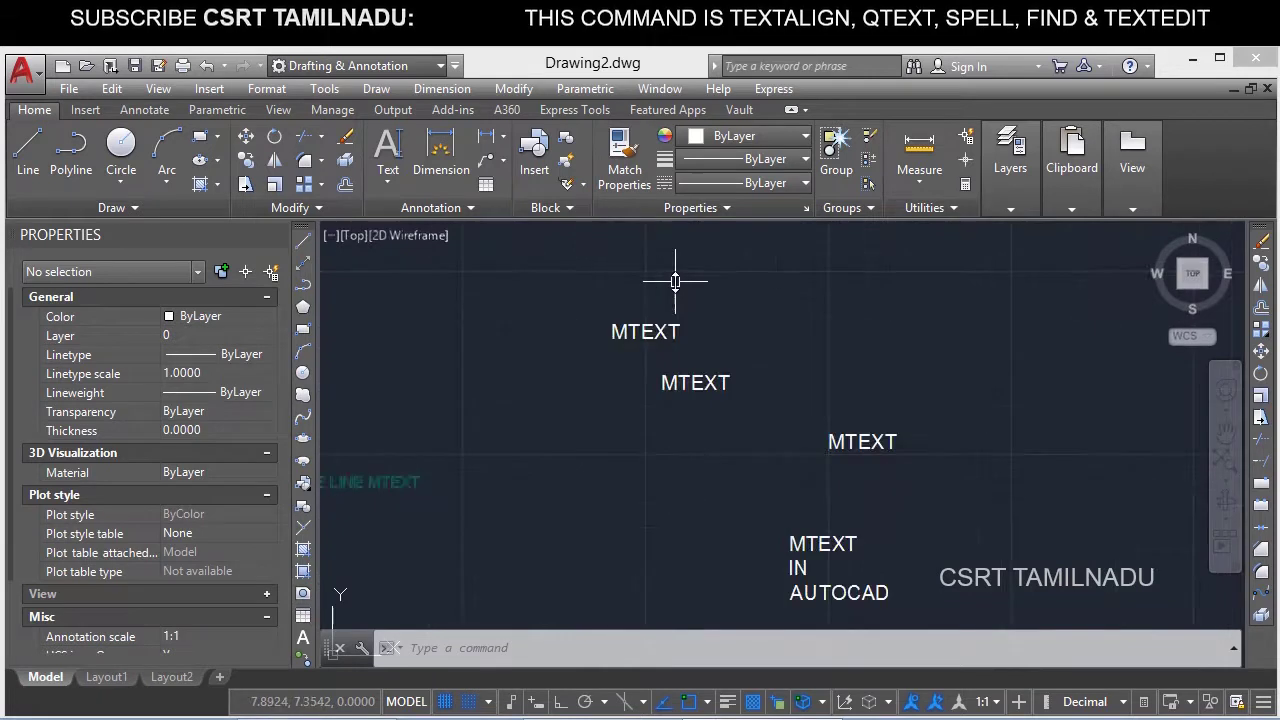
scroll(675, 281, "up", 2)
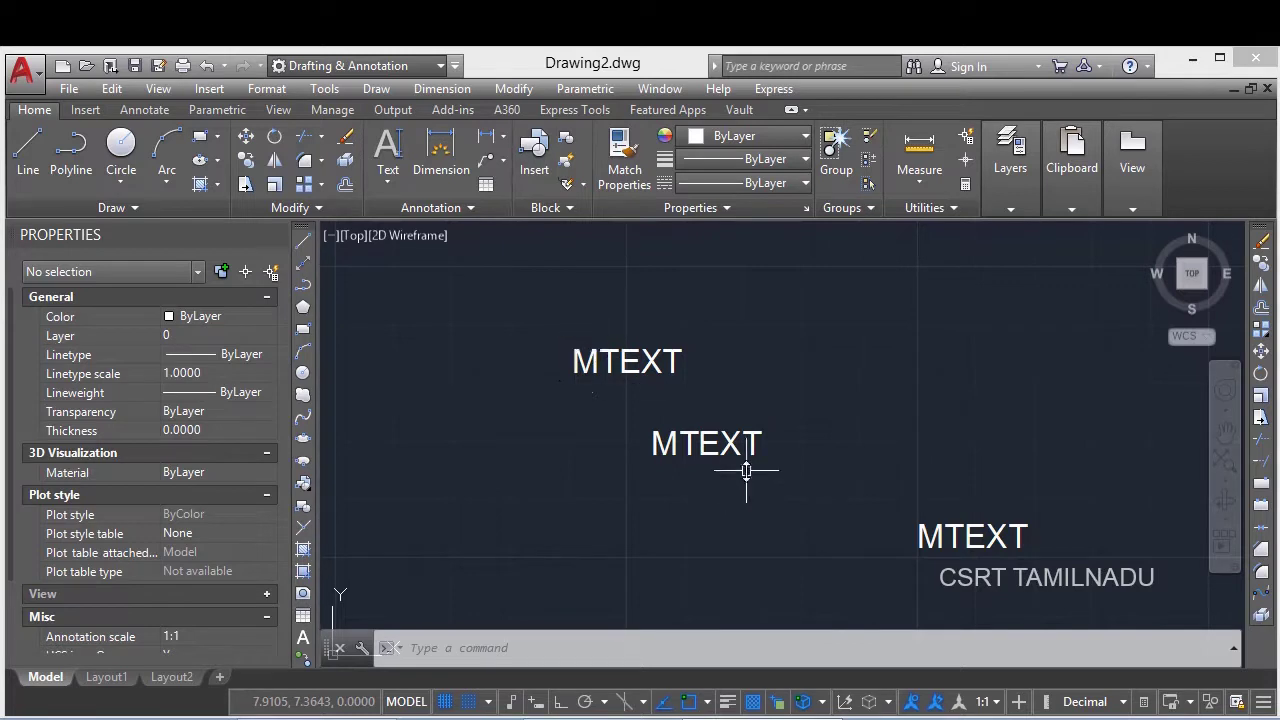
Start TEXTALIGN and crossing-select the three MTEXT items
type("T")
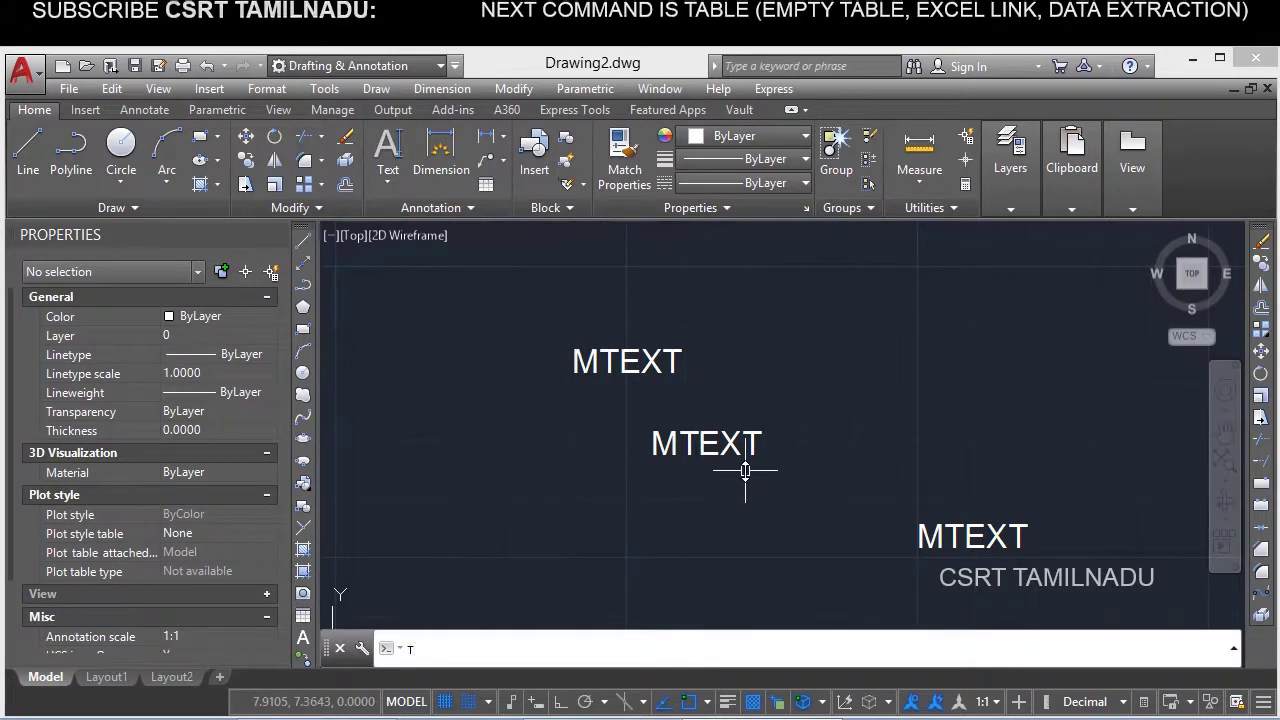
type("A")
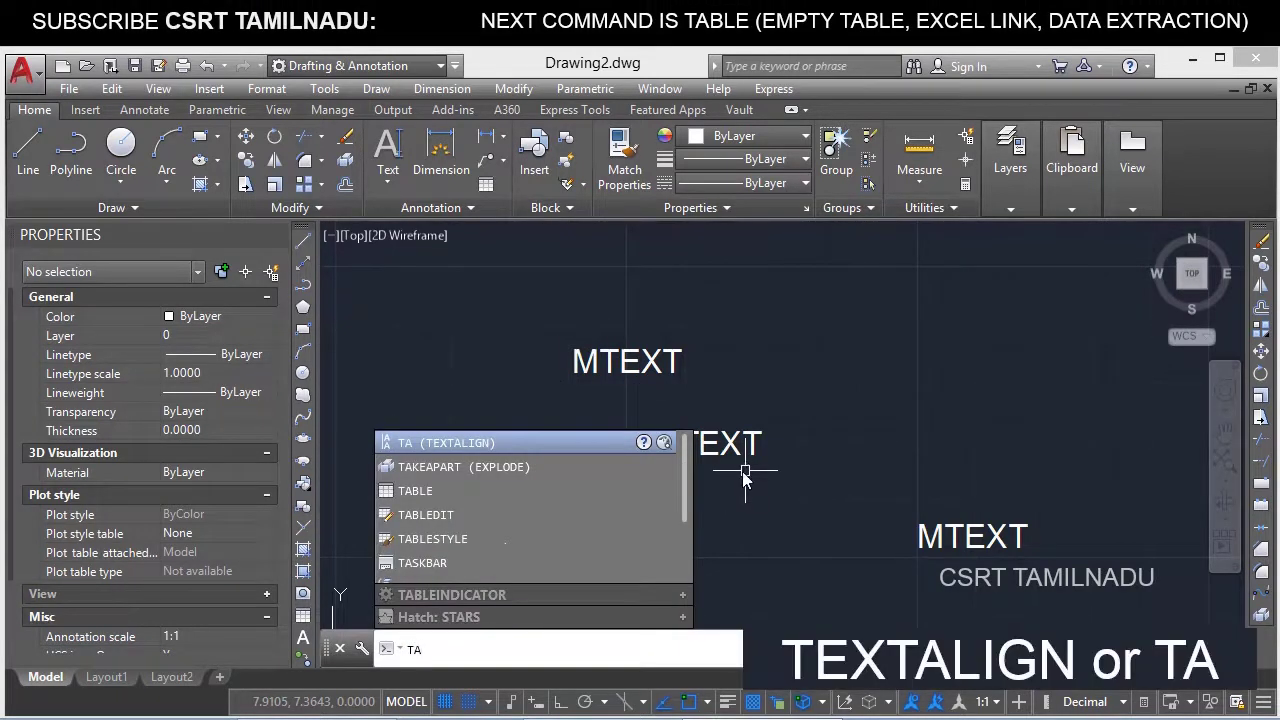
left_click(458, 445)
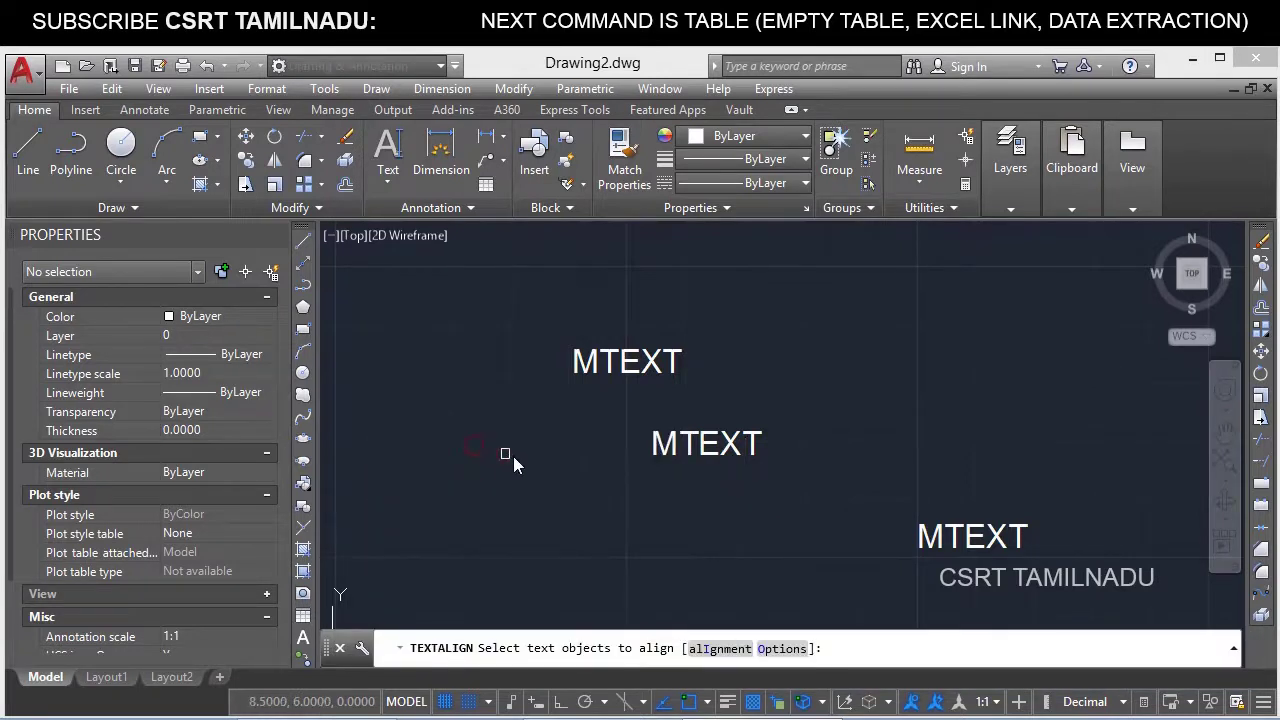
left_click(1040, 590)
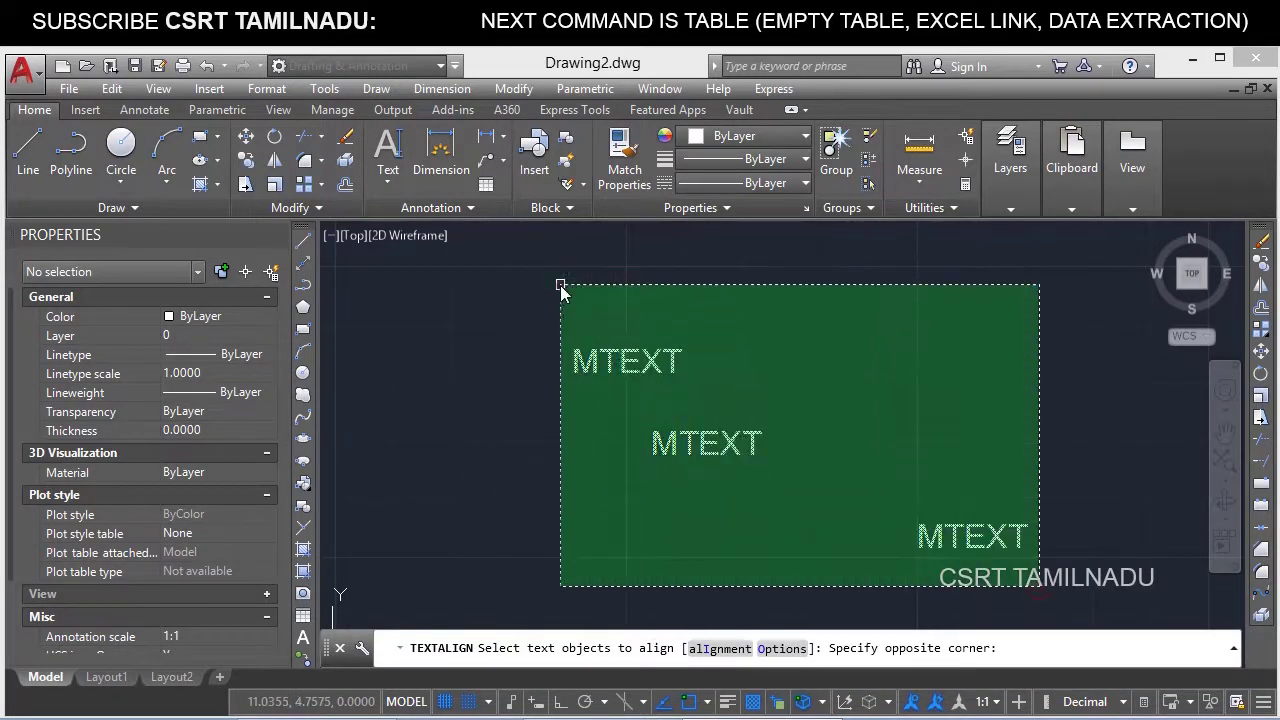
left_click(560, 288)
key("Return")
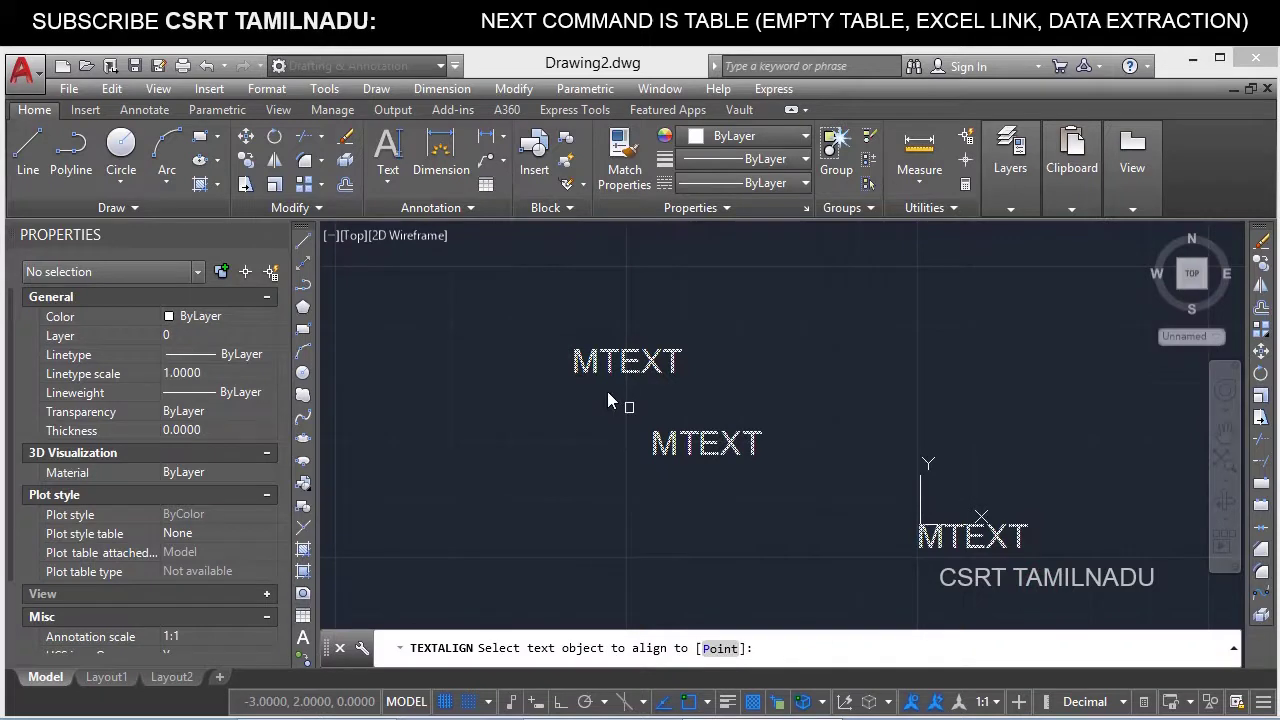
scroll(607, 393, "down", 2)
scroll(608, 414, "up", 2)
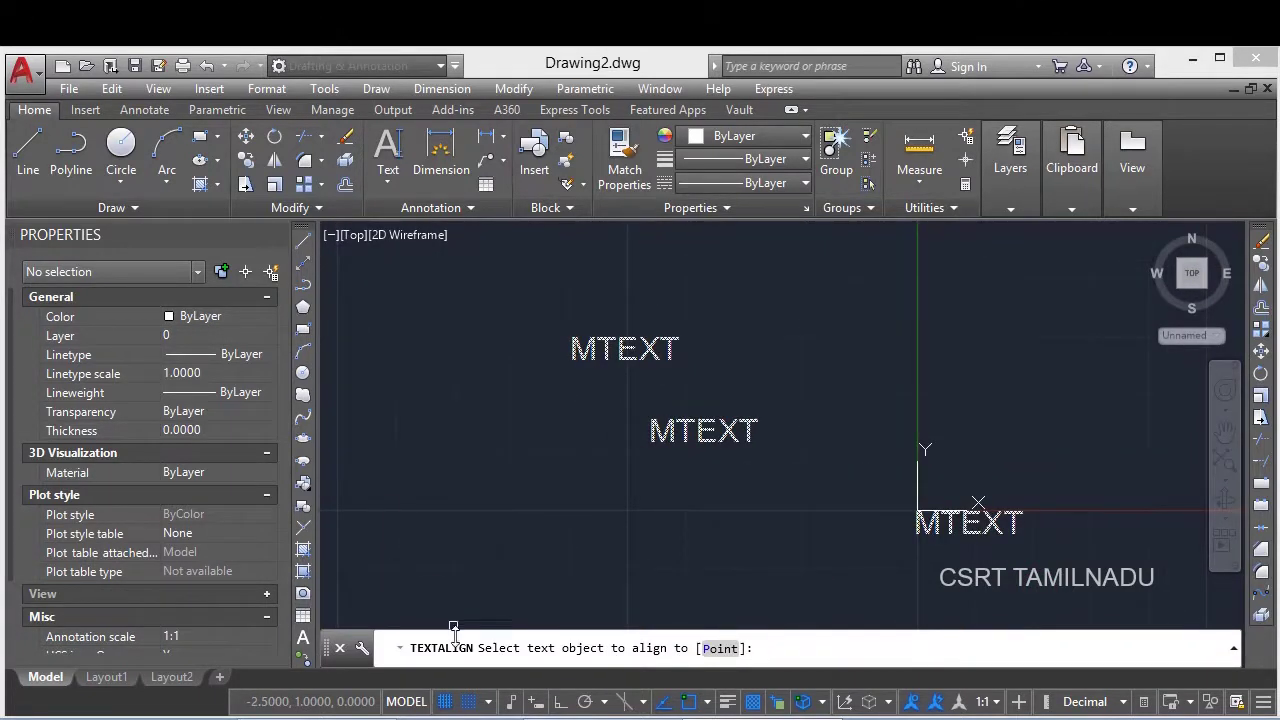
With grid snap off, align the texts to the top MTEXT in a vertical column
left_click(467, 702)
left_click(620, 360)
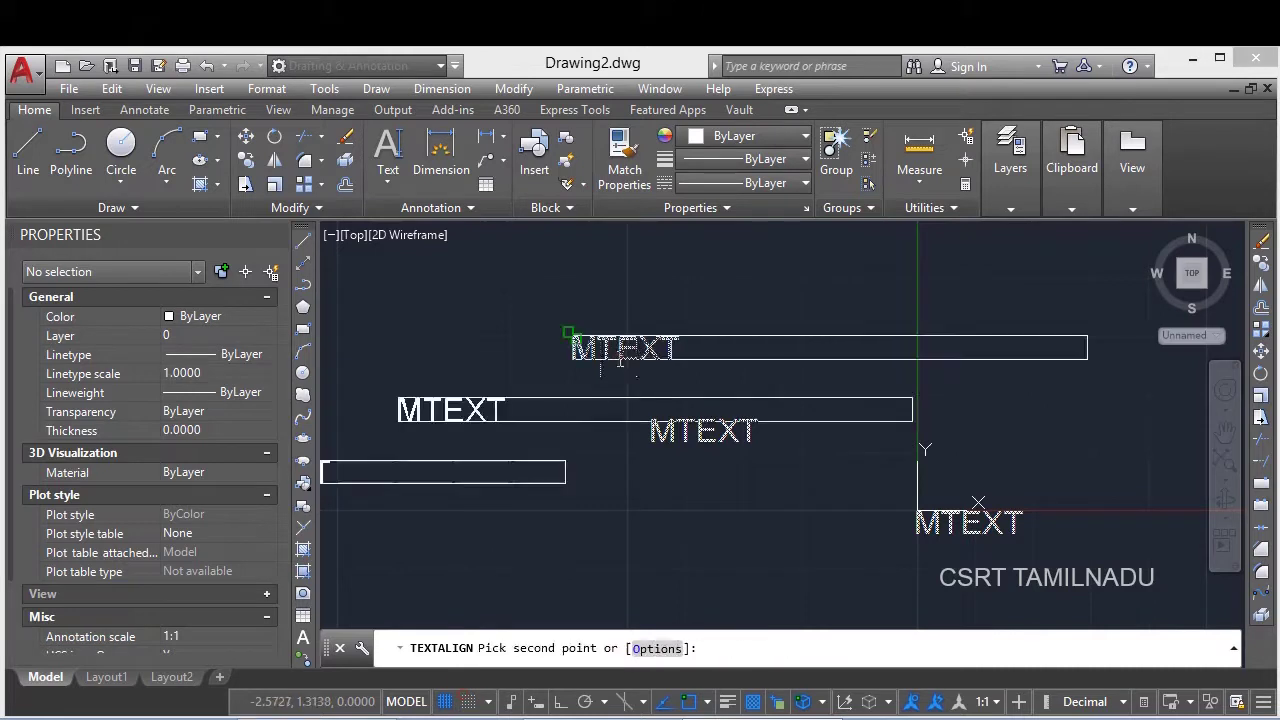
scroll(727, 440, "down", 3)
scroll(670, 371, "up", 2)
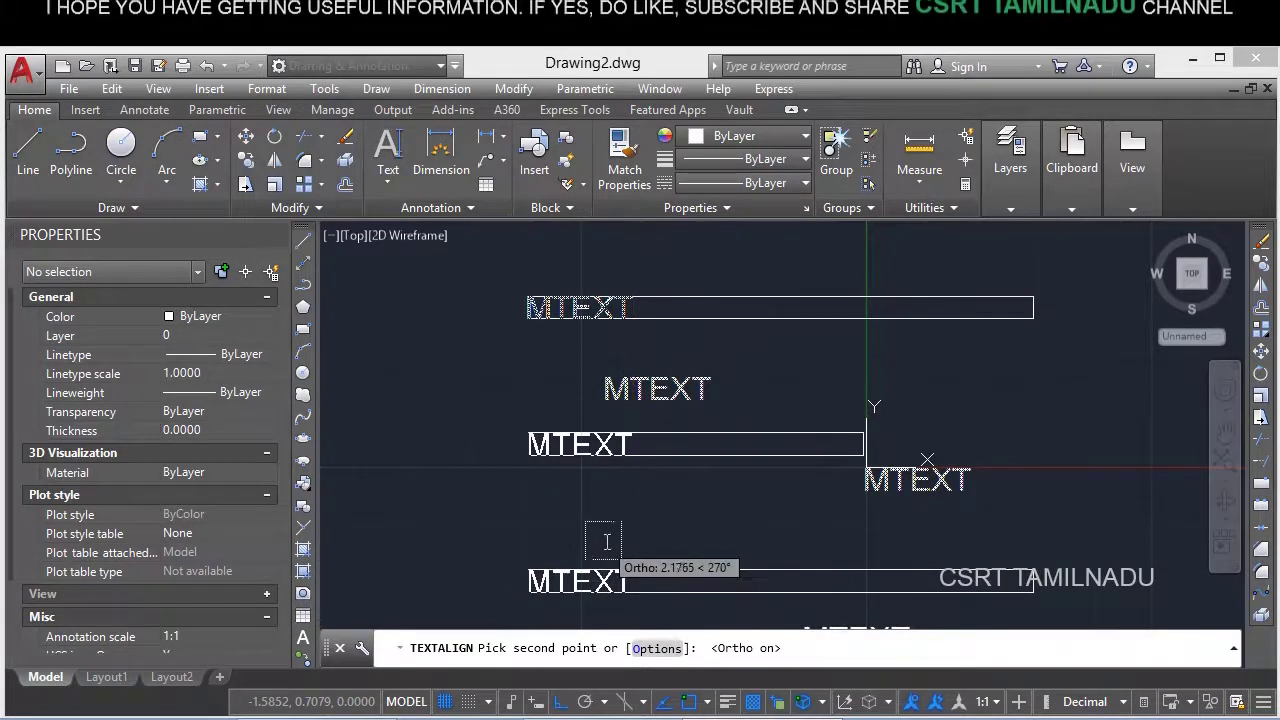
left_click(602, 538)
scroll(486, 434, "down", 2)
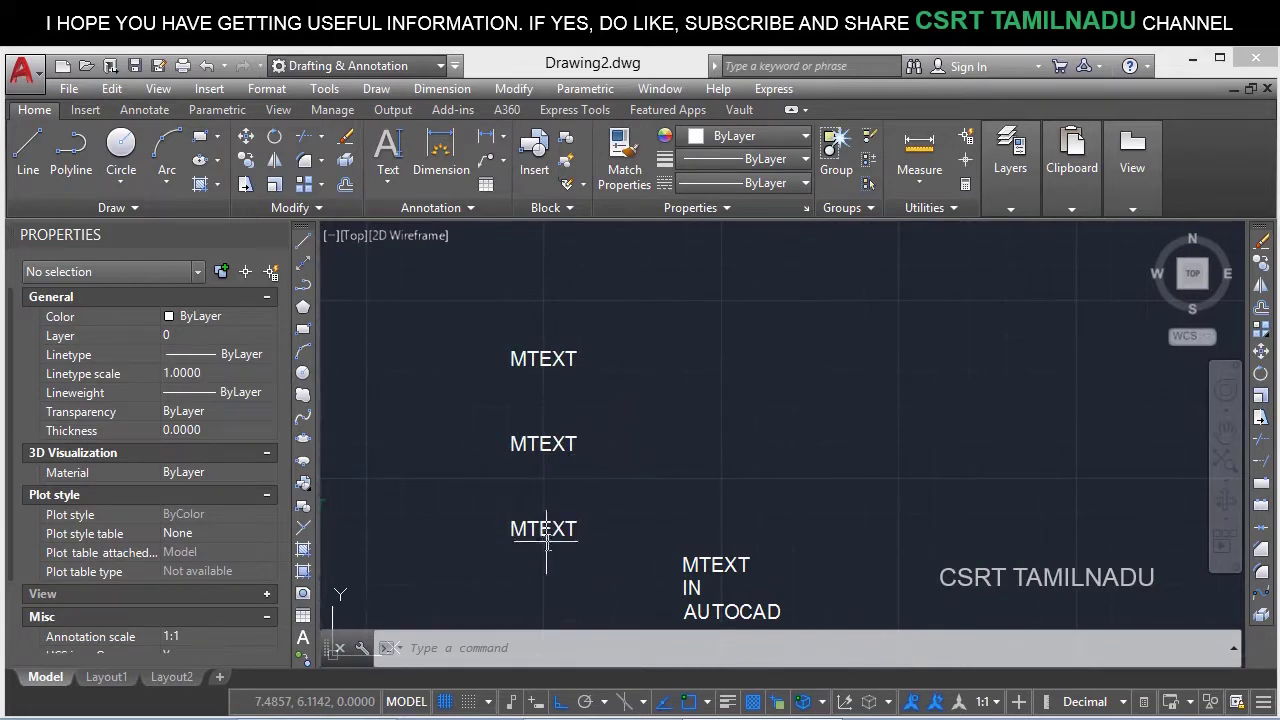
Move the bottom MTEXT so the three labels form a diagonal stagger again
left_click(514, 514)
type("m")
key("Return")
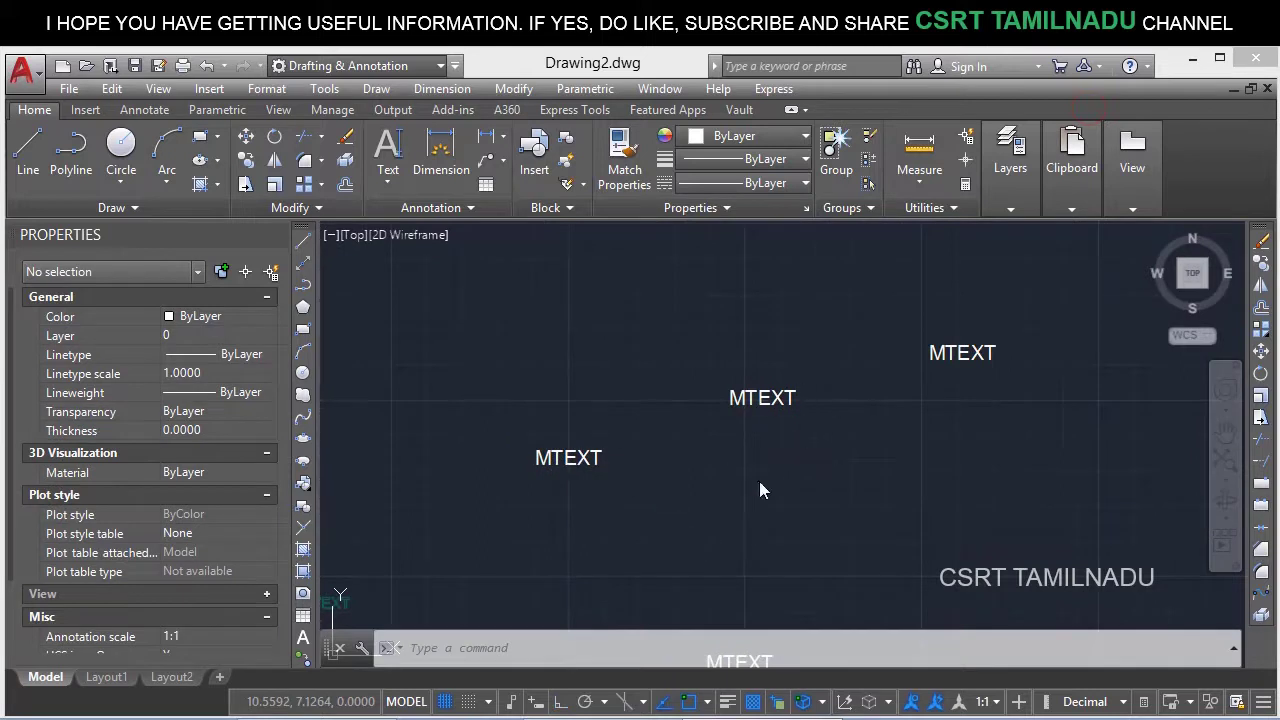
left_click(760, 491)
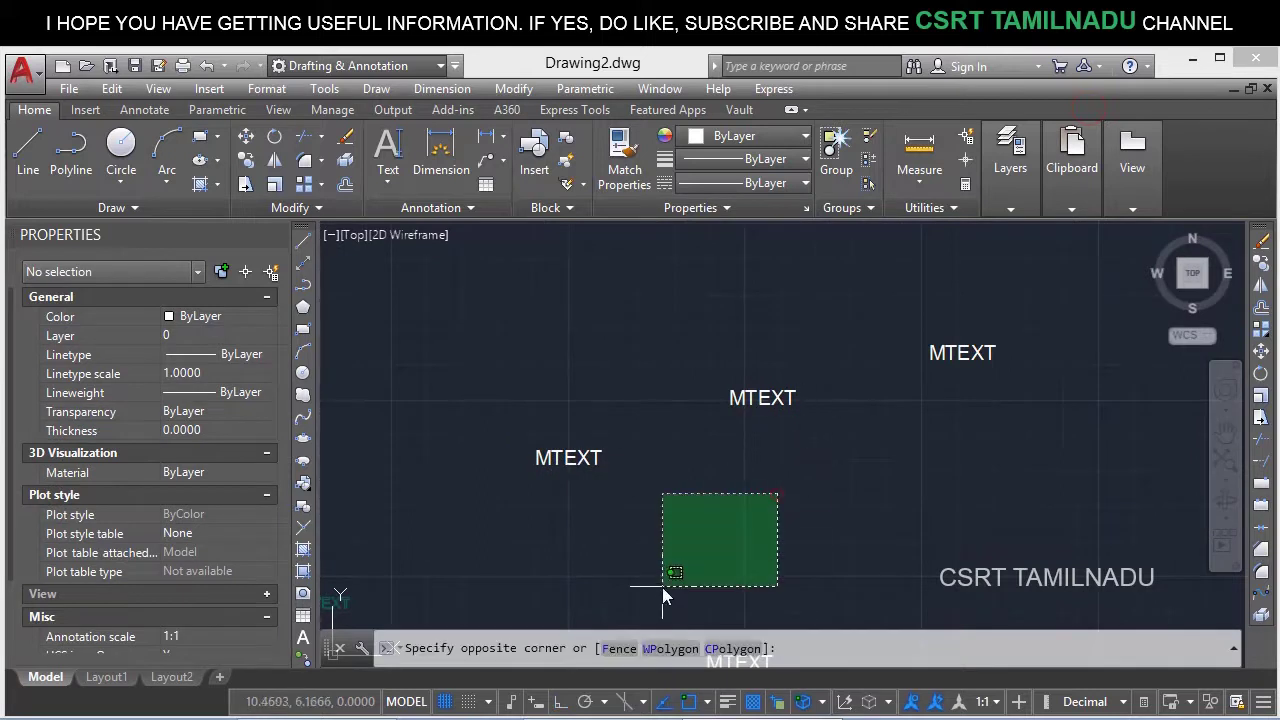
left_click(662, 587)
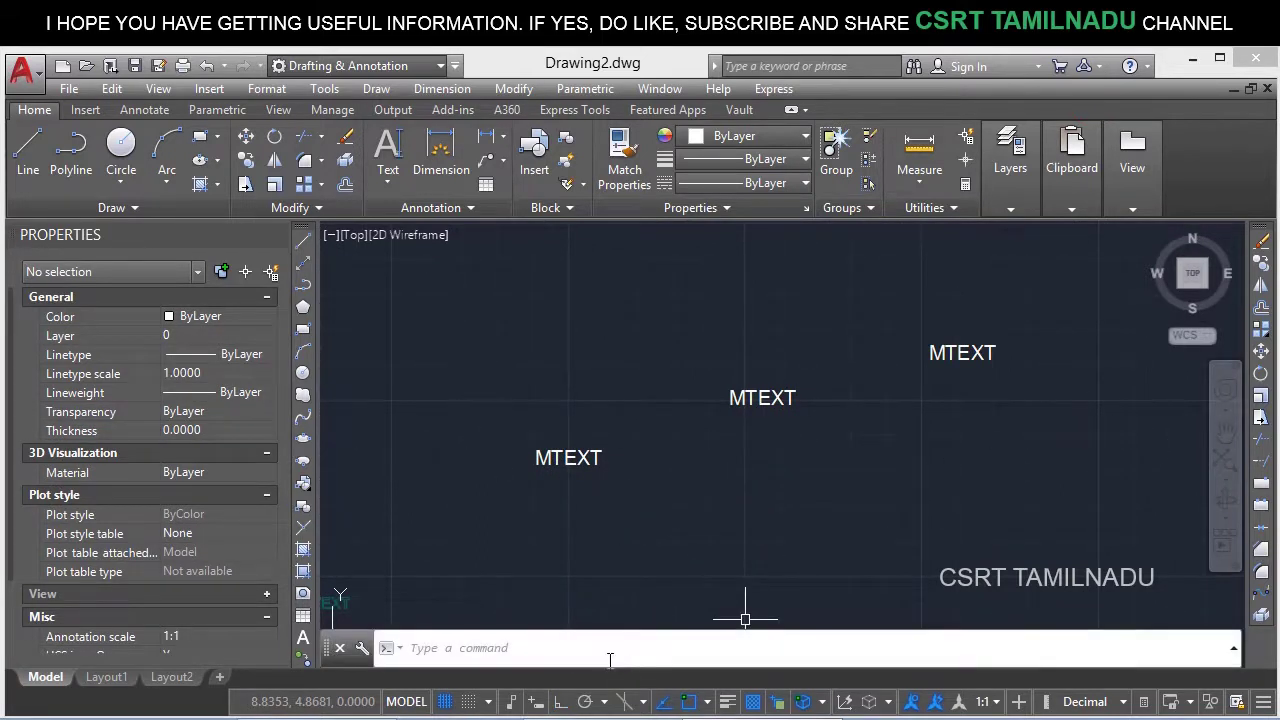
type("TA")
key("Return")
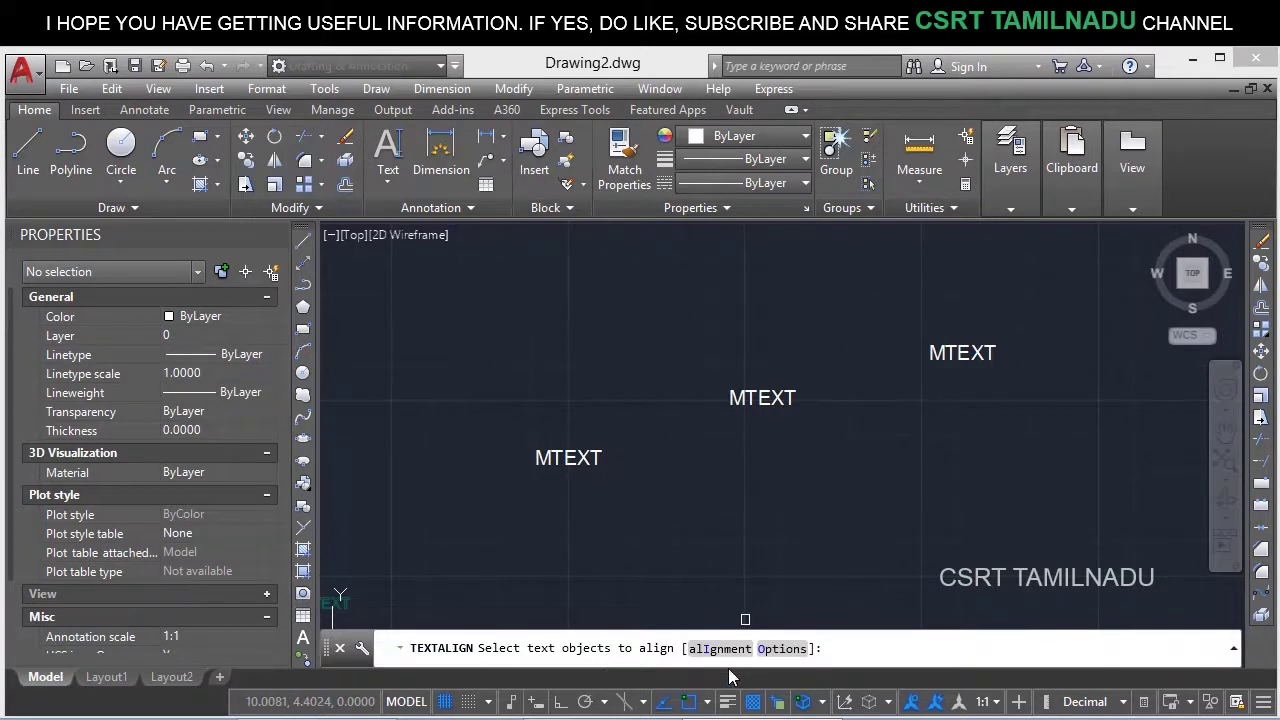
Align the three MTEXTs with Current Horizontal spacing from the lower-left text, Ortho on
left_click(773, 650)
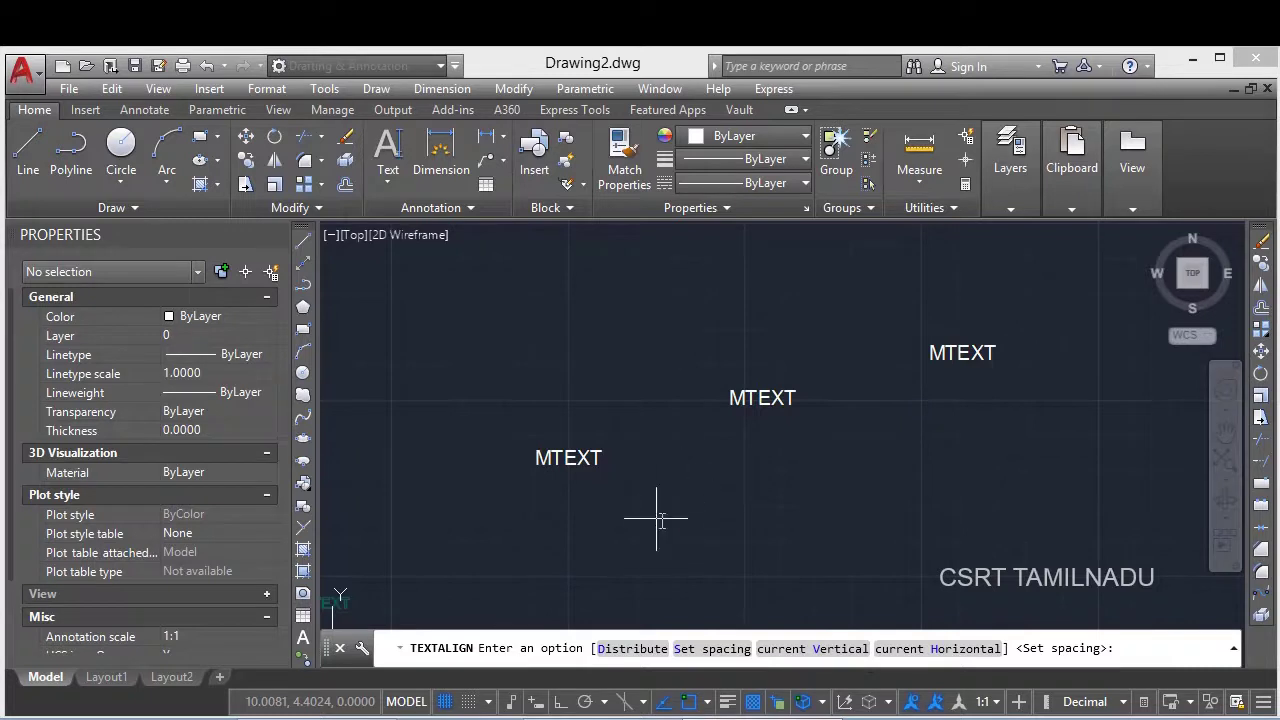
left_click(927, 649)
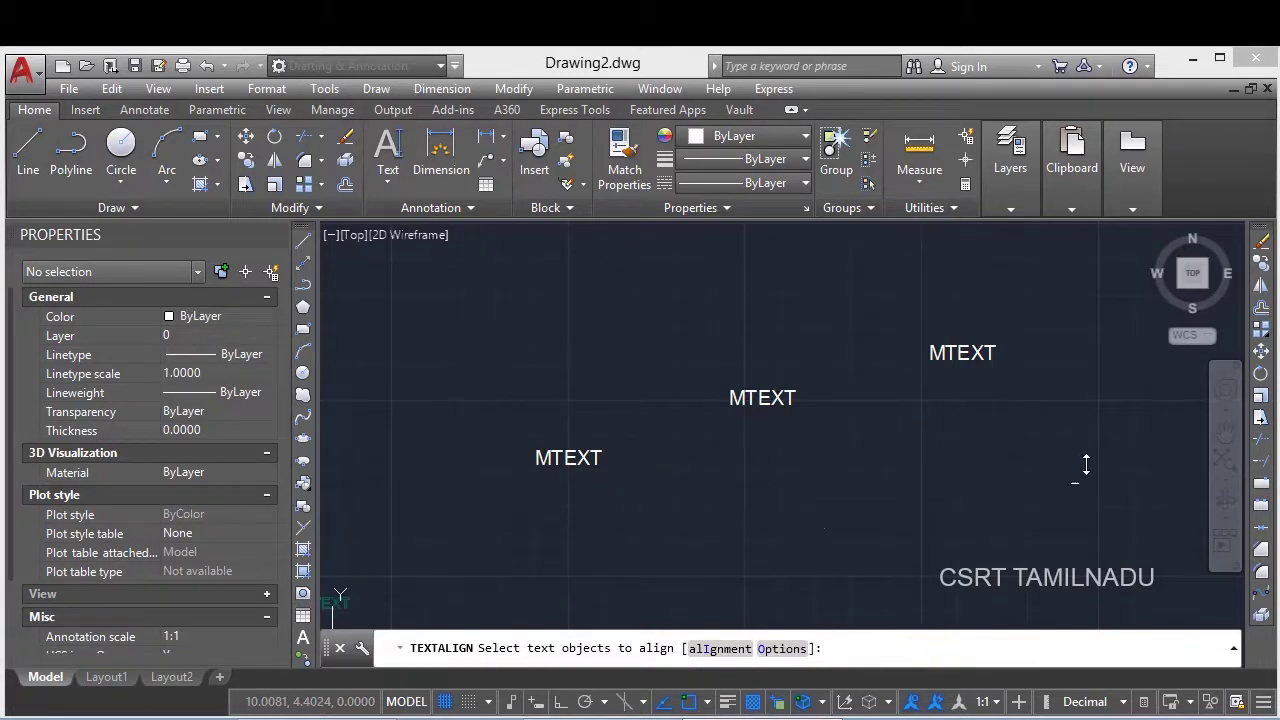
left_click(1040, 476)
left_click(472, 264)
key("Return")
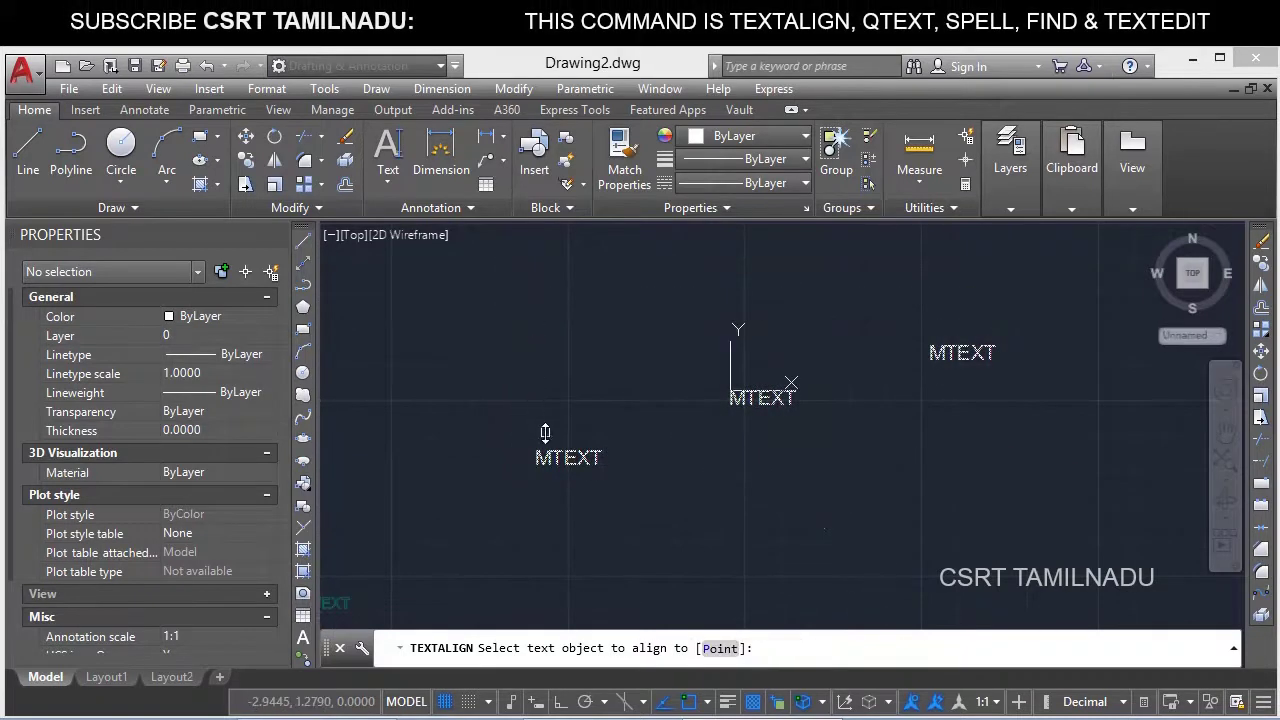
left_click(540, 452)
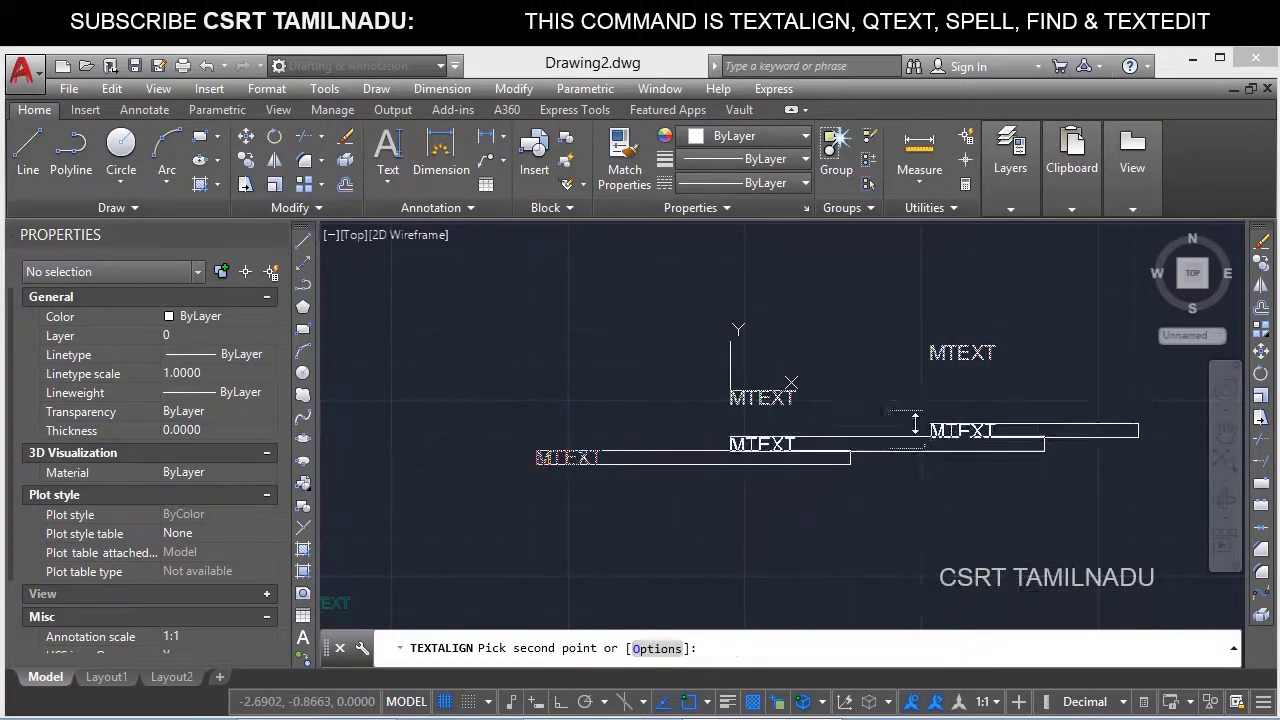
scroll(963, 449, "down", 2)
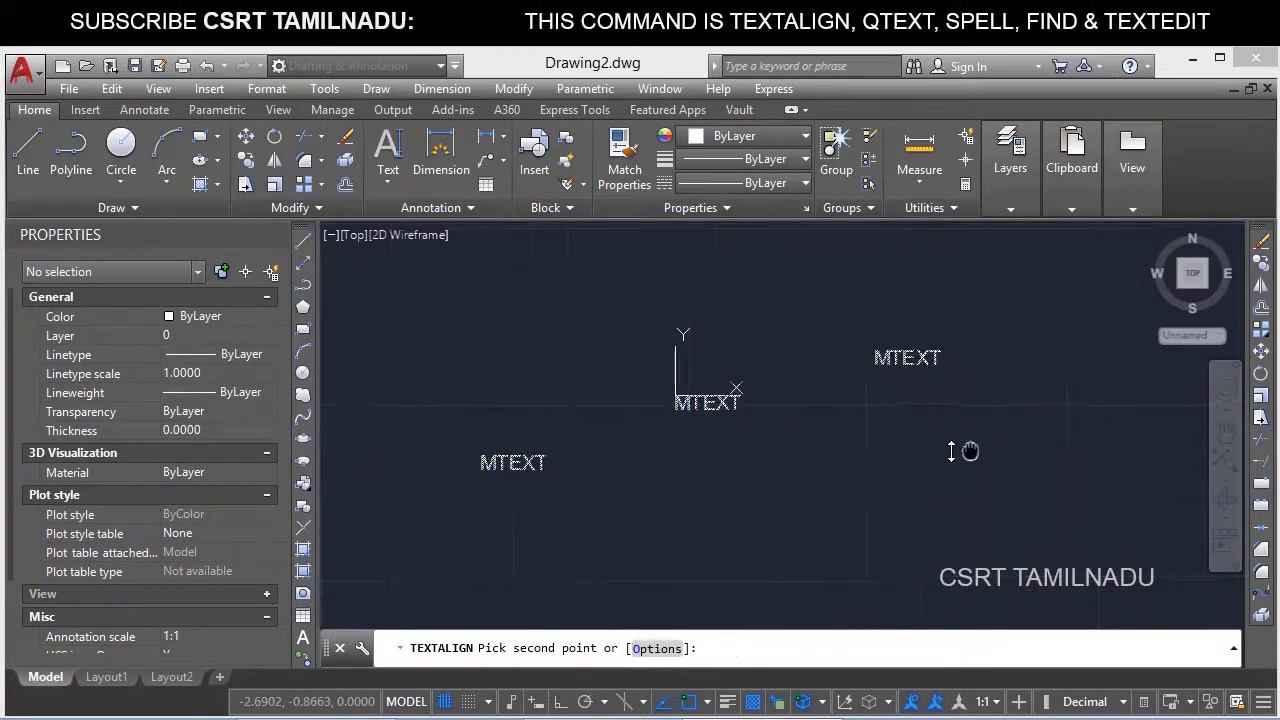
scroll(909, 323, "up", 3)
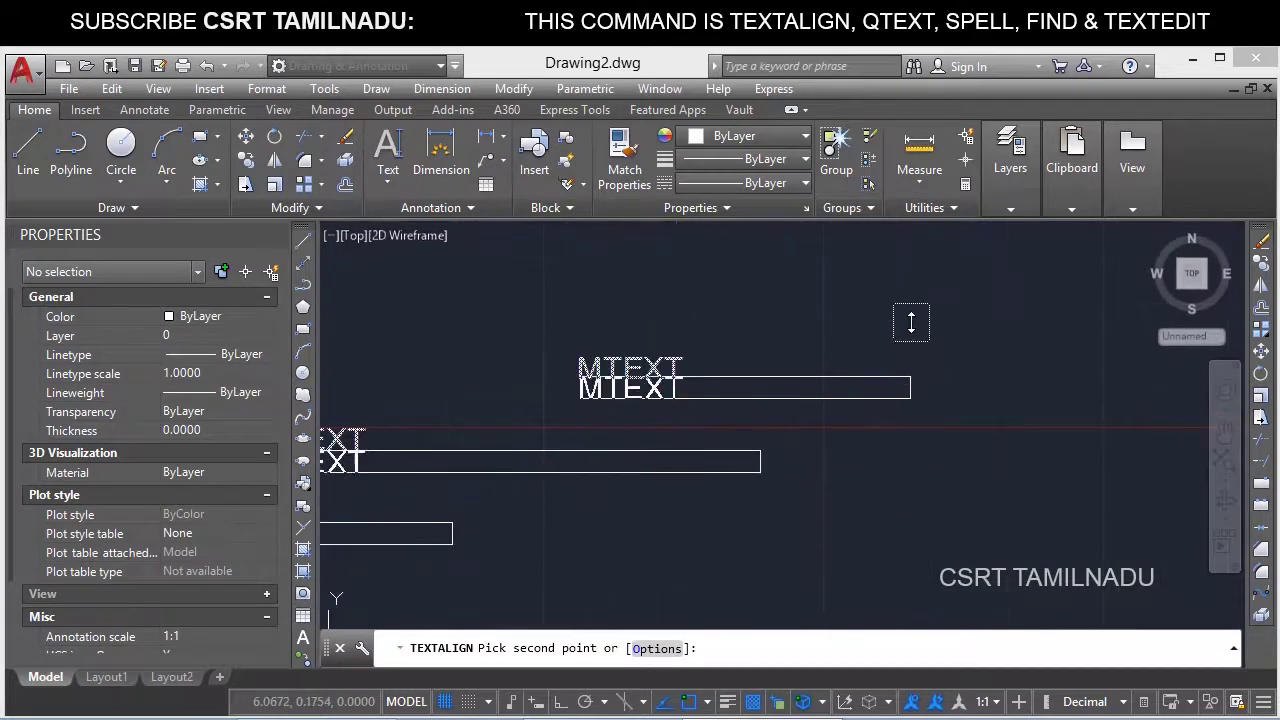
scroll(882, 316, "down", 2)
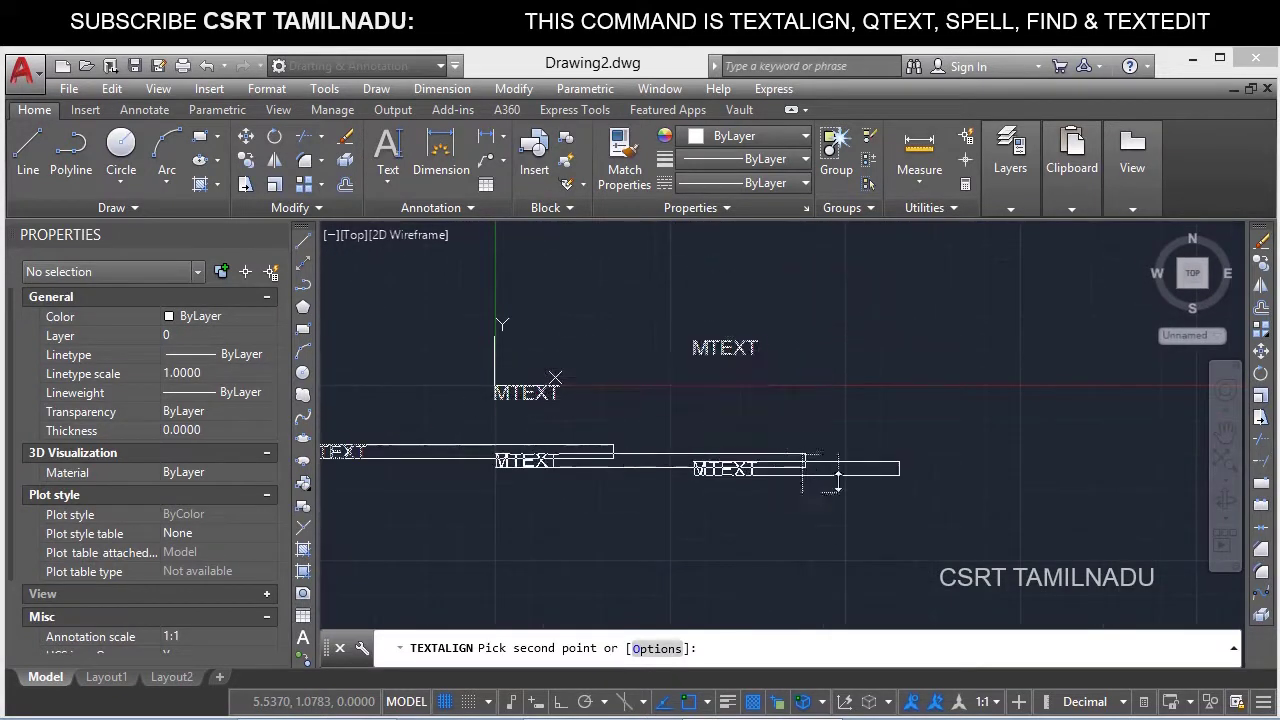
key("F8")
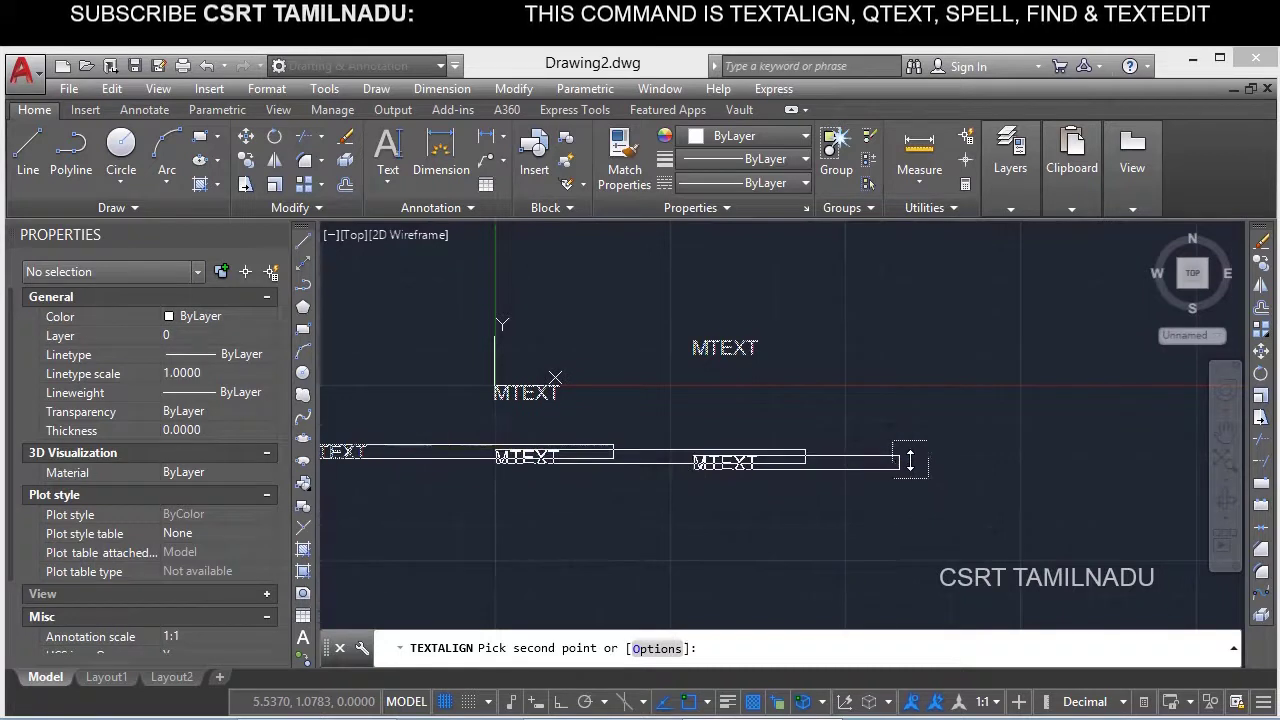
Undo the horizontal row alignment and rerun TEXTALIGN with grid snap off and Right direction
left_click(1006, 448)
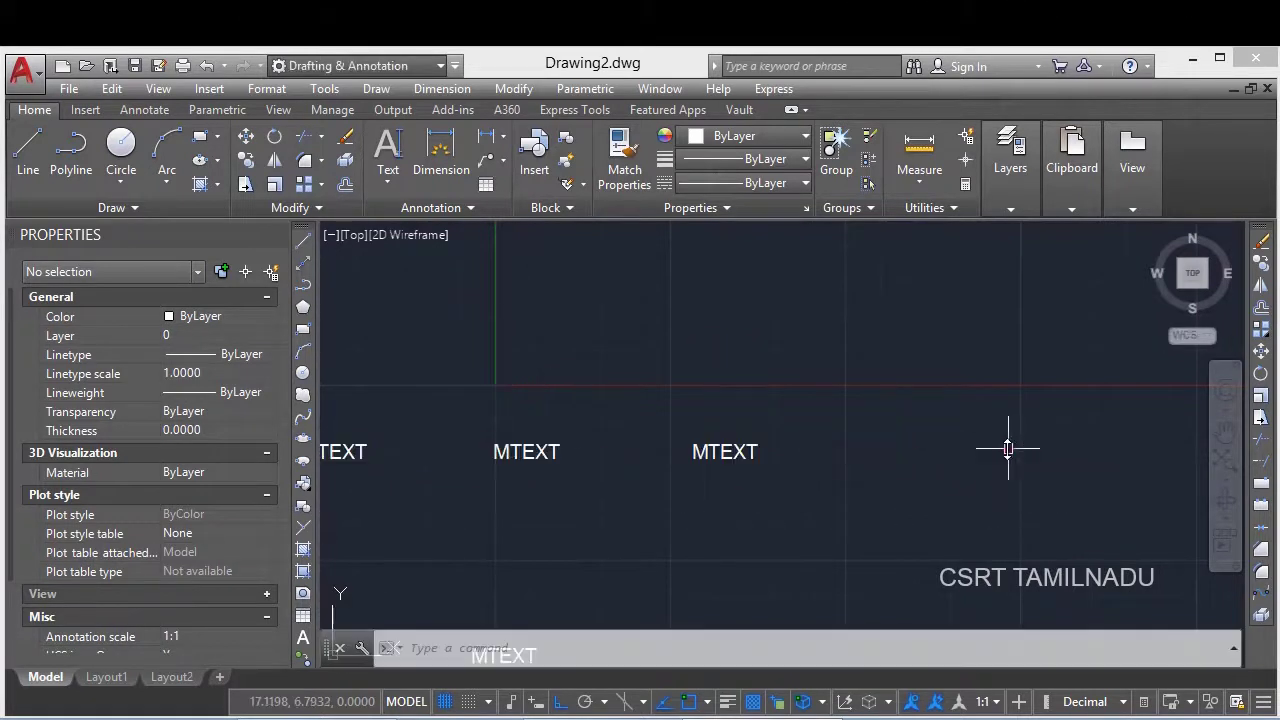
key("ctrl+z")
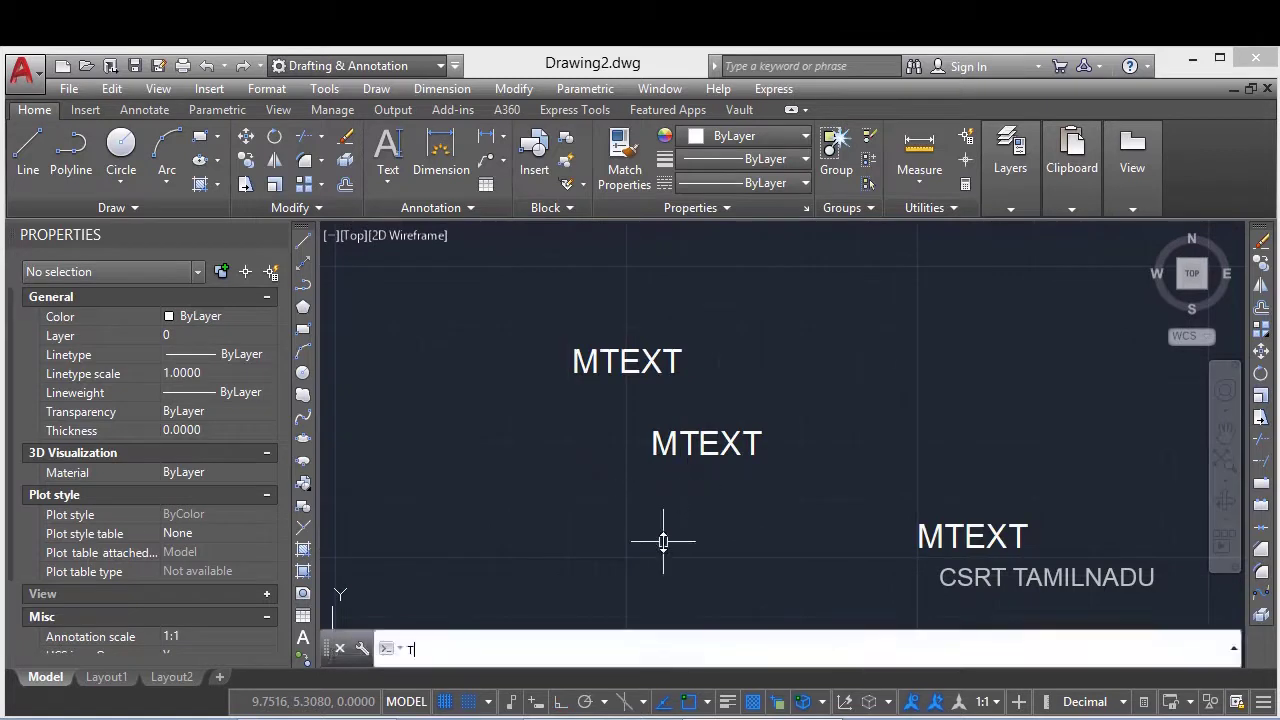
type("TEXTALIGN")
key("Return")
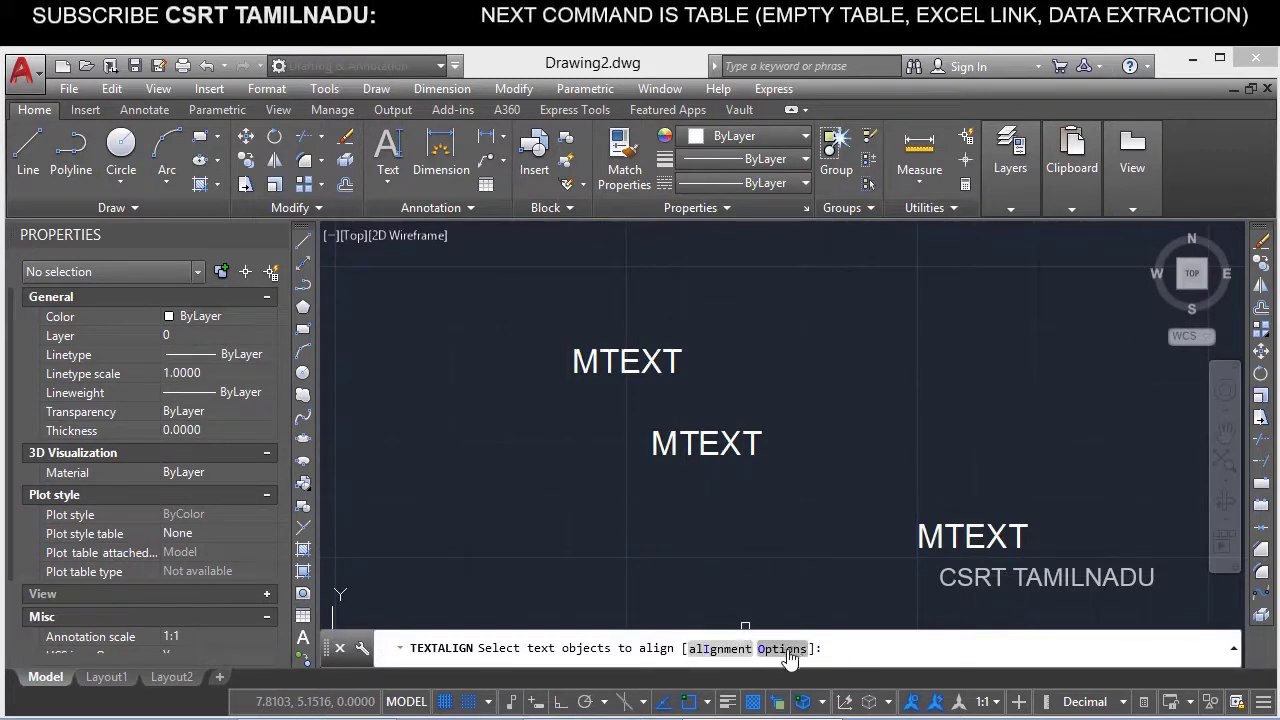
left_click(730, 648)
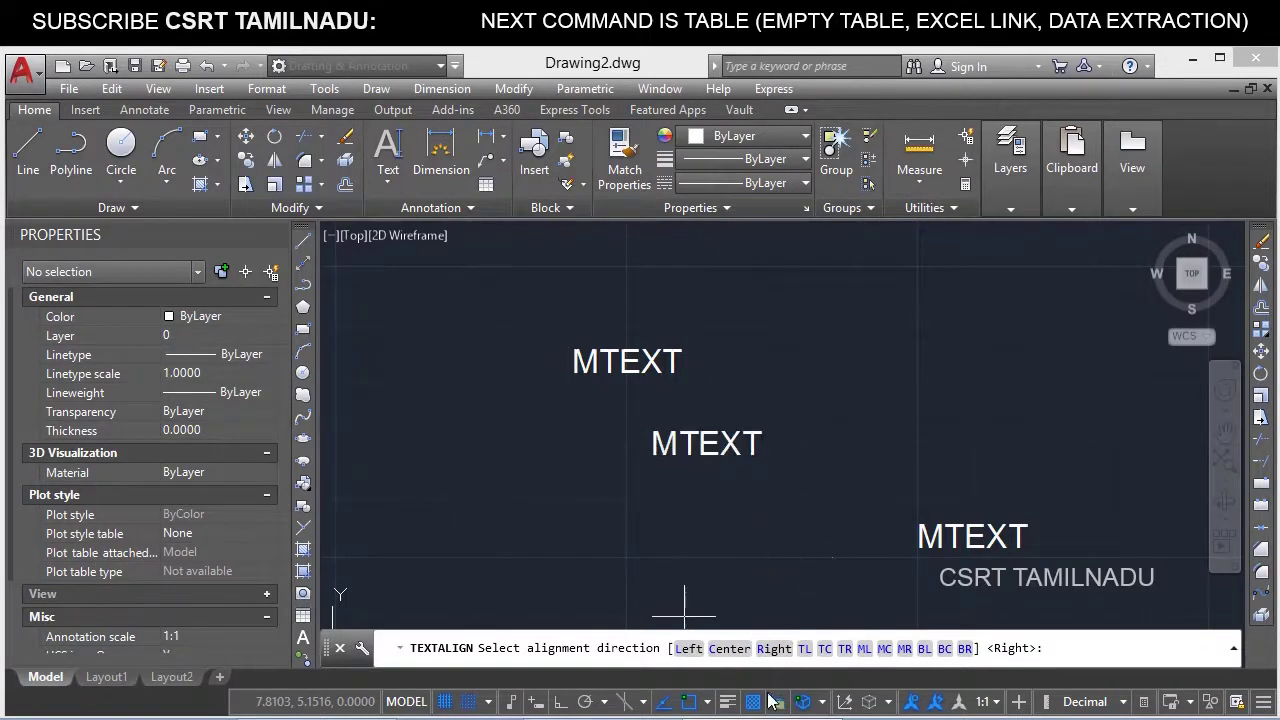
left_click(467, 702)
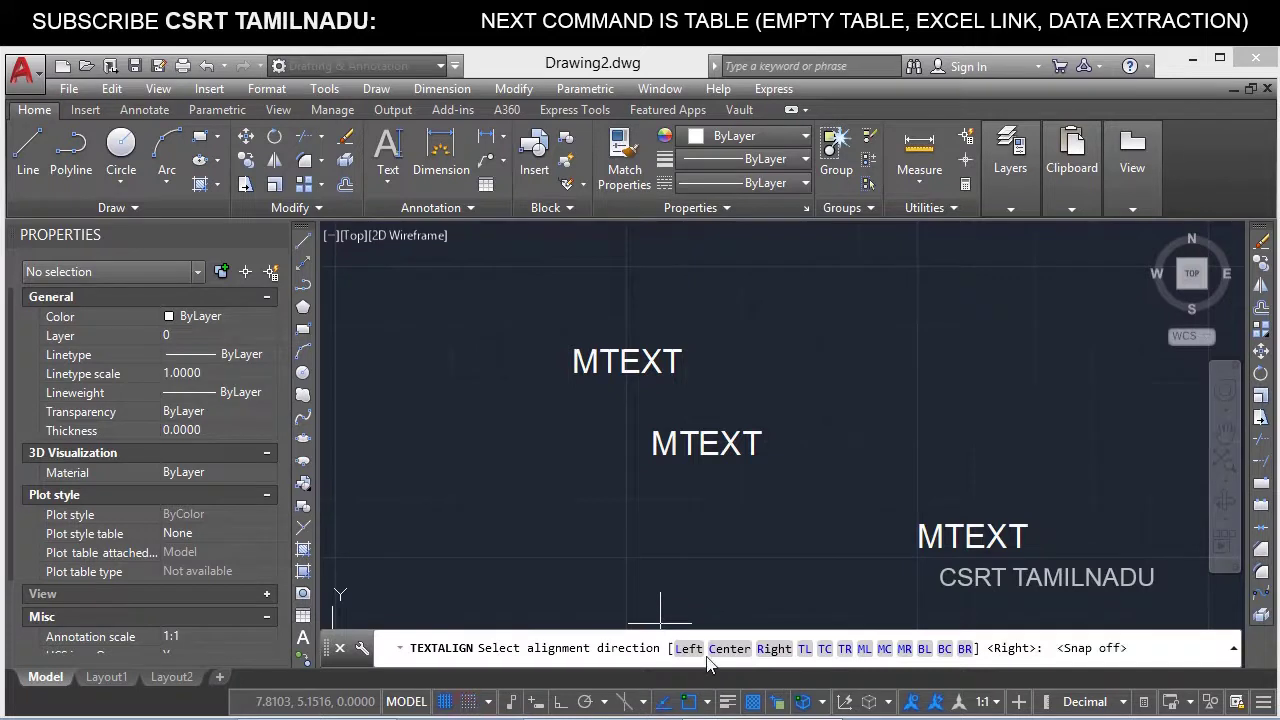
key("Return")
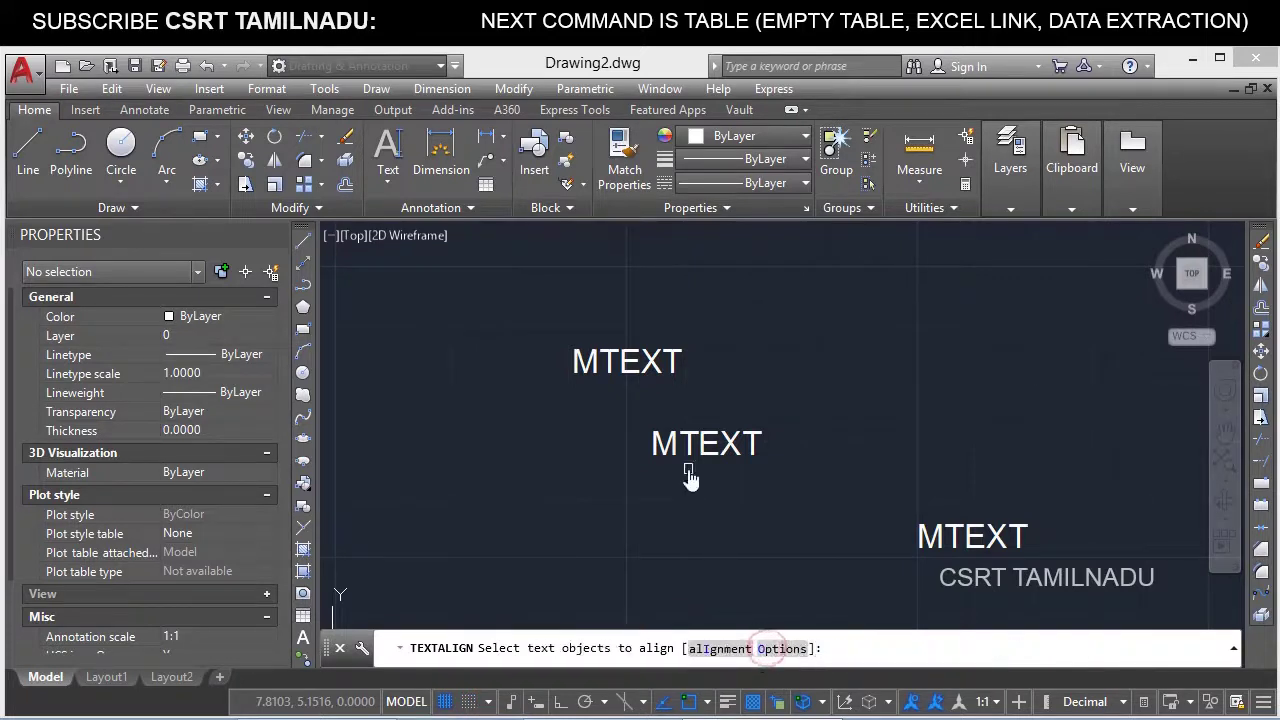
Window-select the three MTEXT labels and align them diagonally from the reference label
left_click(1000, 595)
left_click(549, 308)
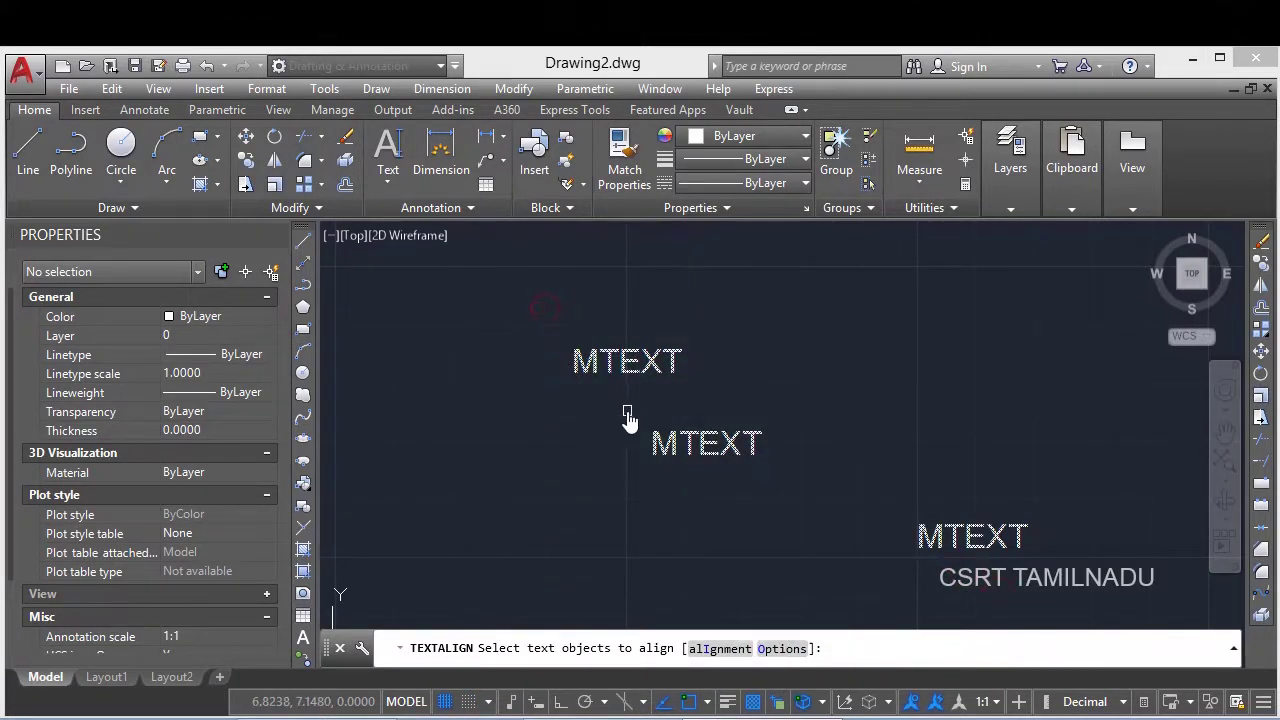
key("Return")
left_click(617, 363)
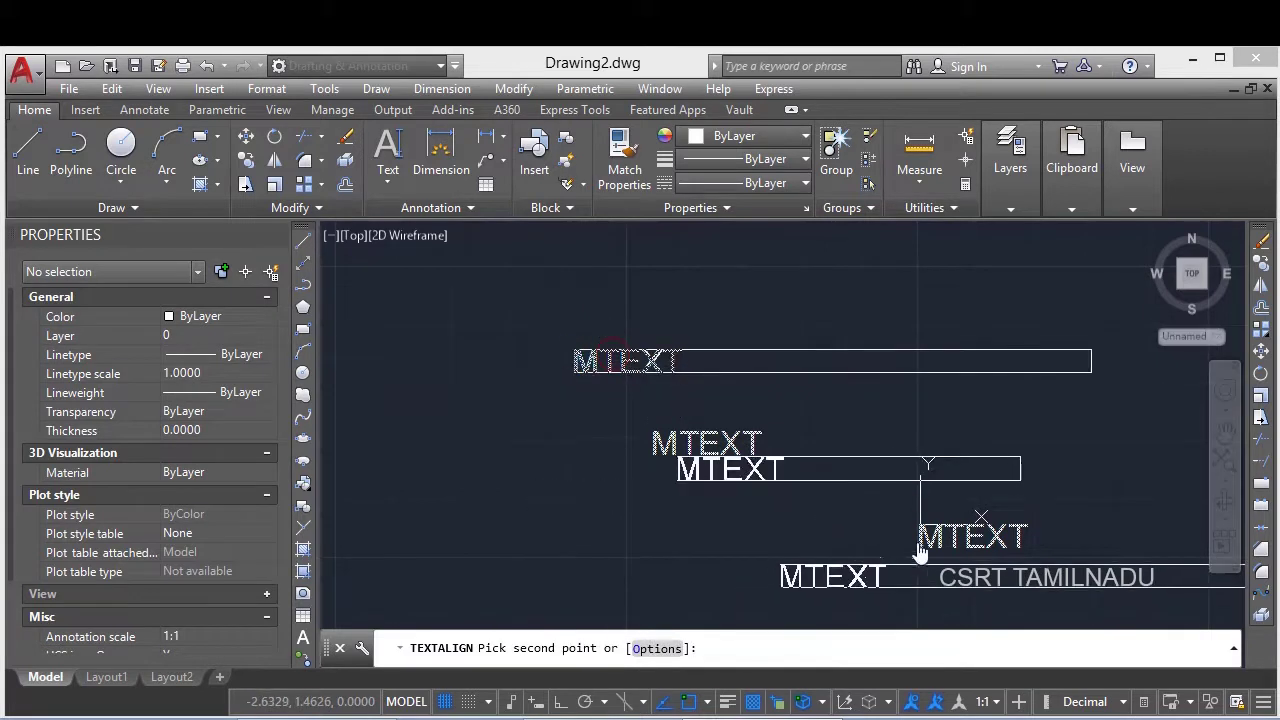
left_click(849, 528)
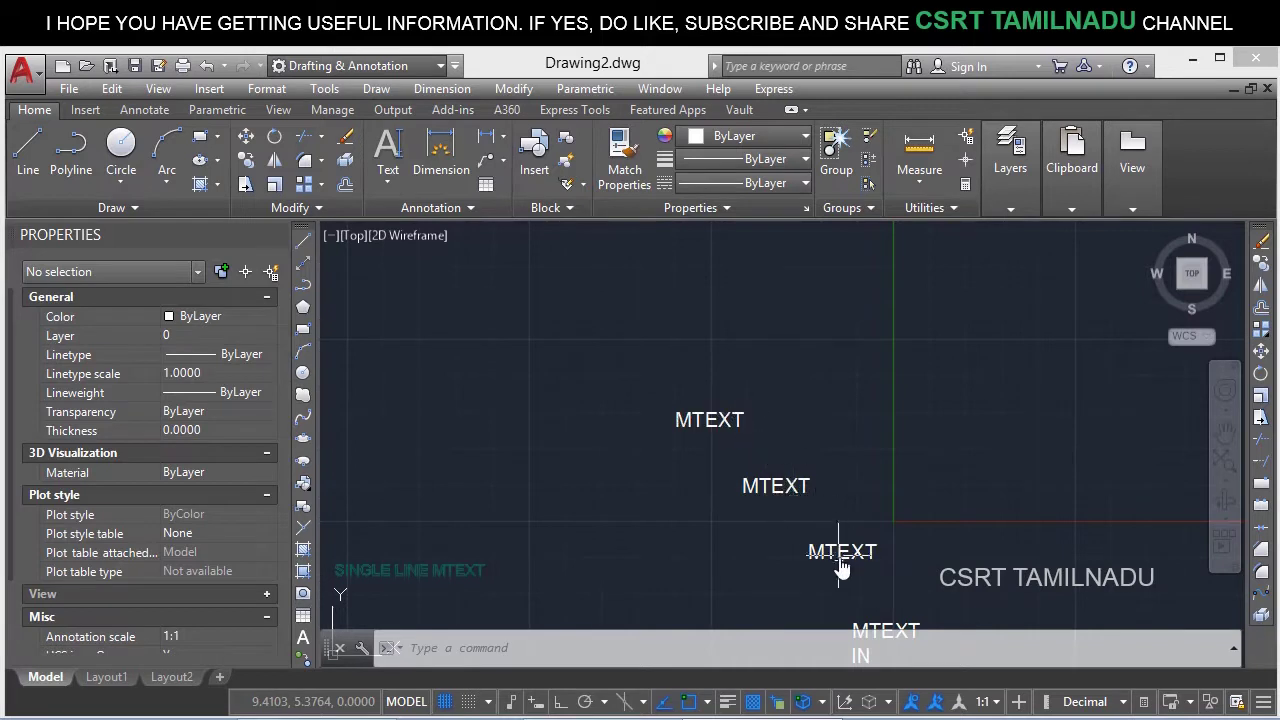
Distribute the three MTEXT labels evenly along a diagonal from the top reference label
key("Return")
left_click(780, 648)
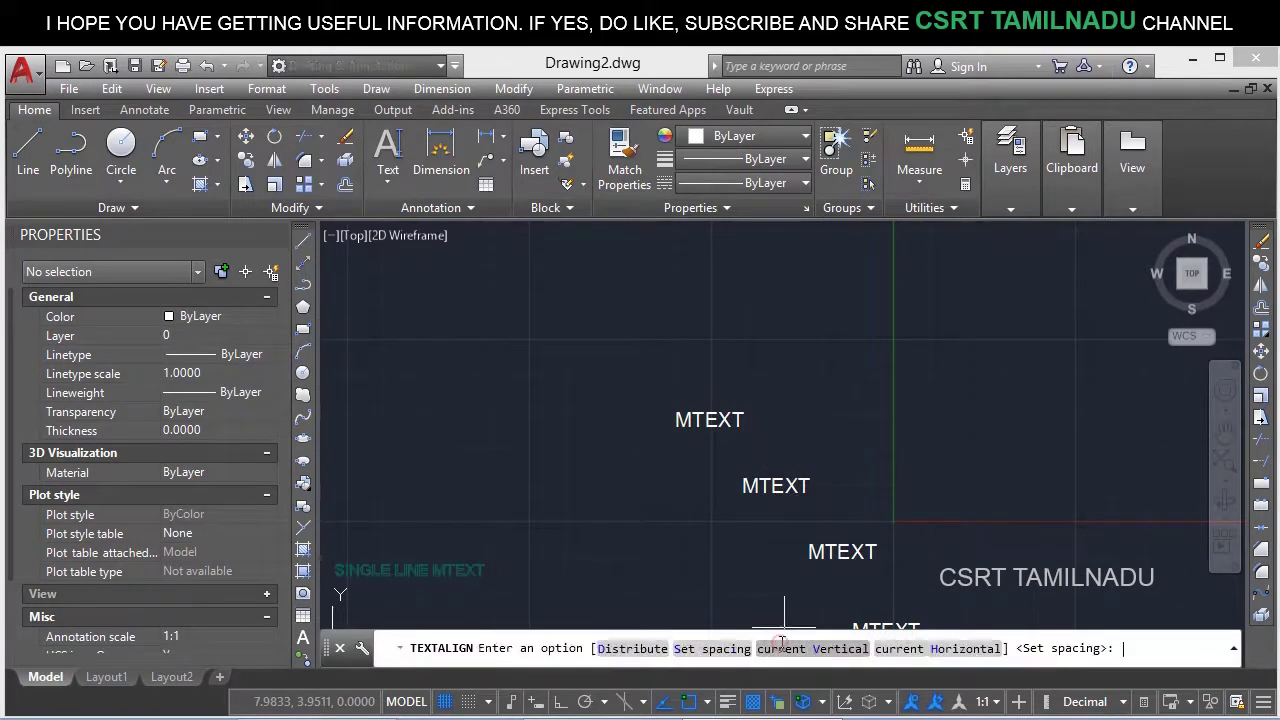
left_click(632, 648)
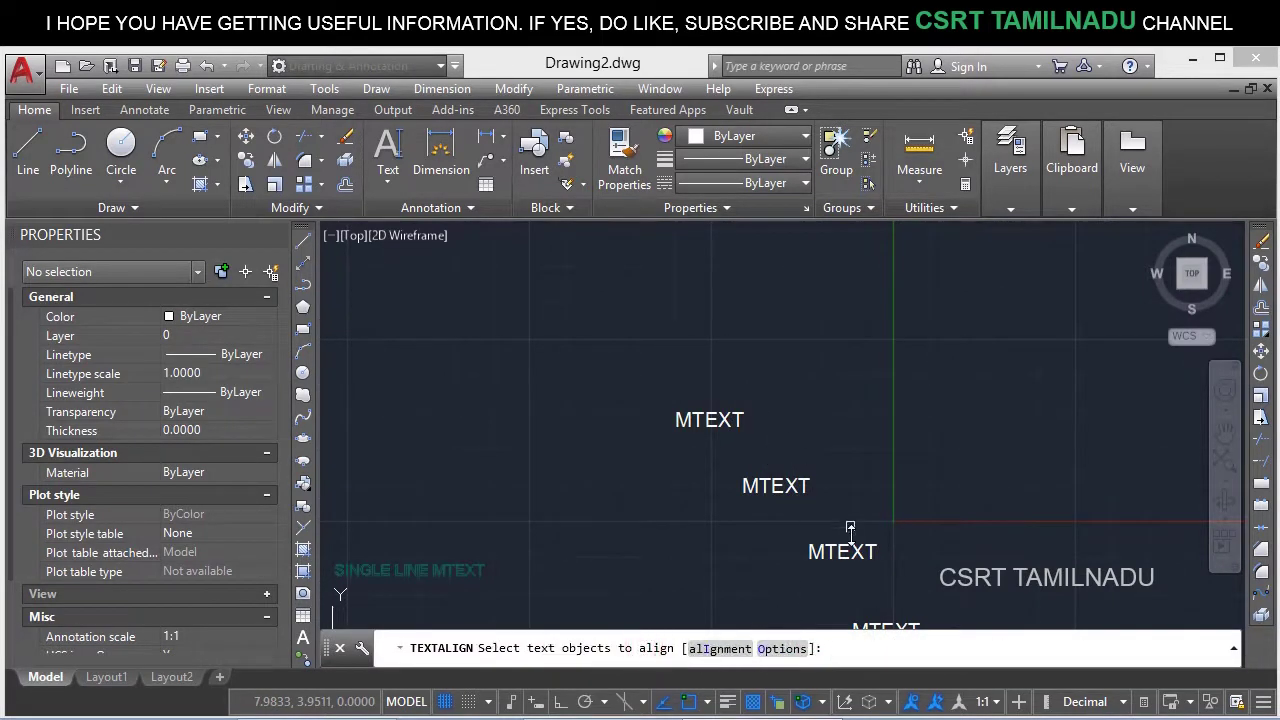
left_click(881, 573)
left_click(634, 343)
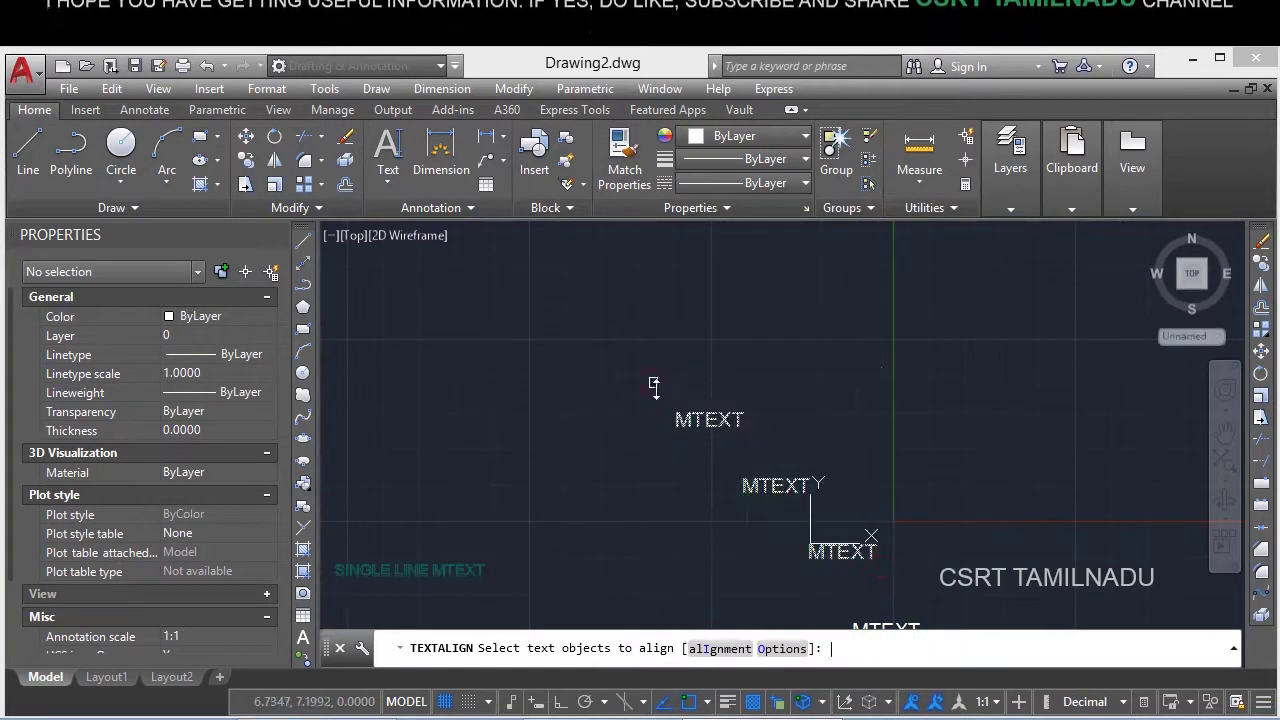
key("Return")
left_click(708, 422)
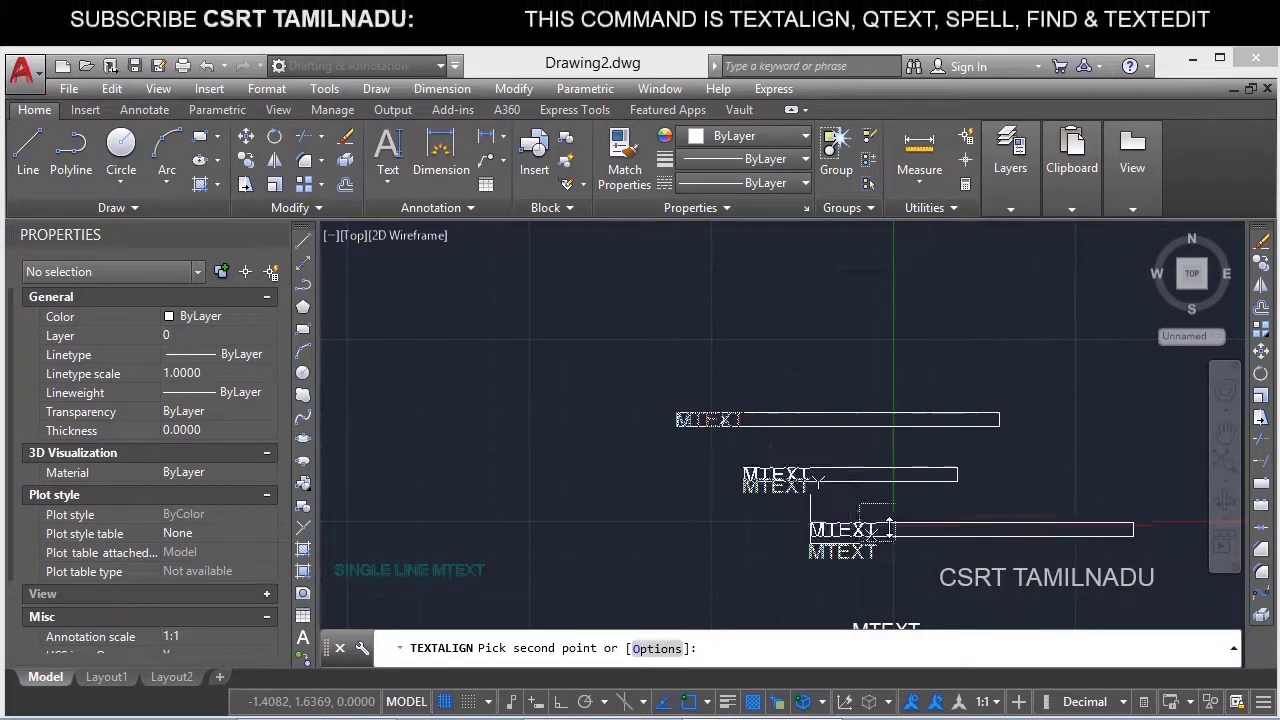
left_click(916, 541)
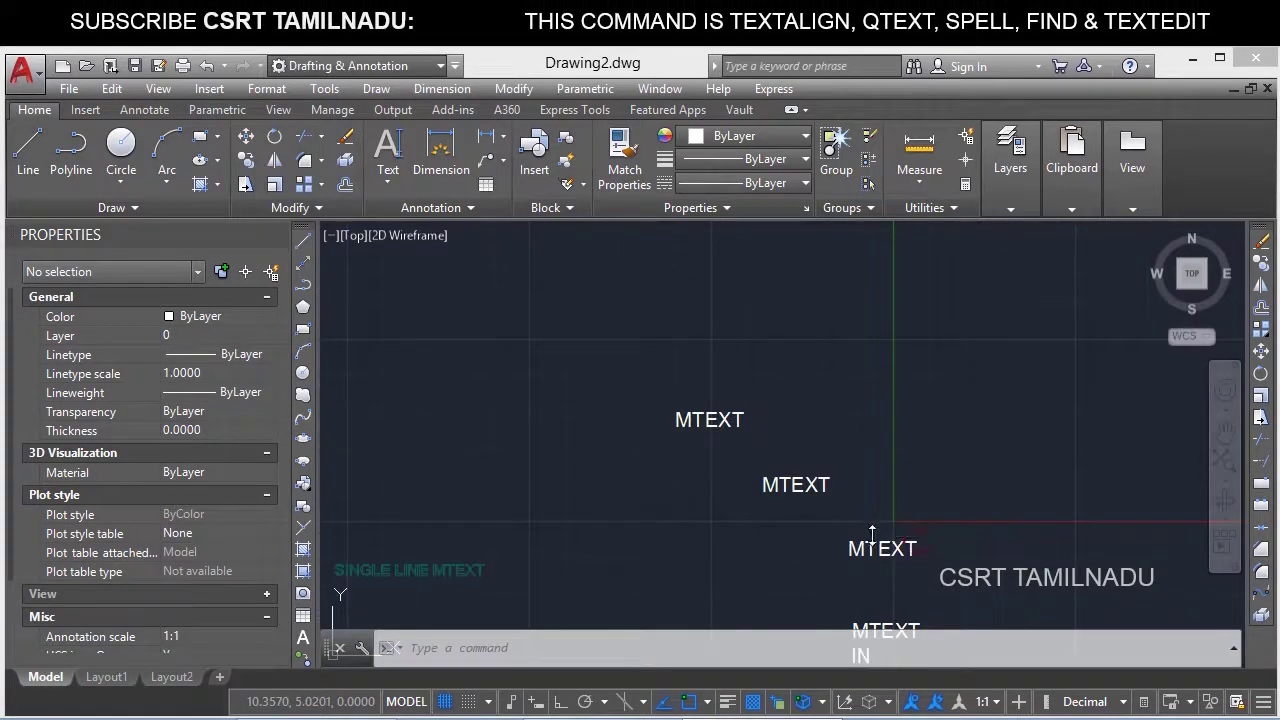
Start another alignment by selecting the lower MTEXT labels, then cancel it
key("Return")
left_click(932, 584)
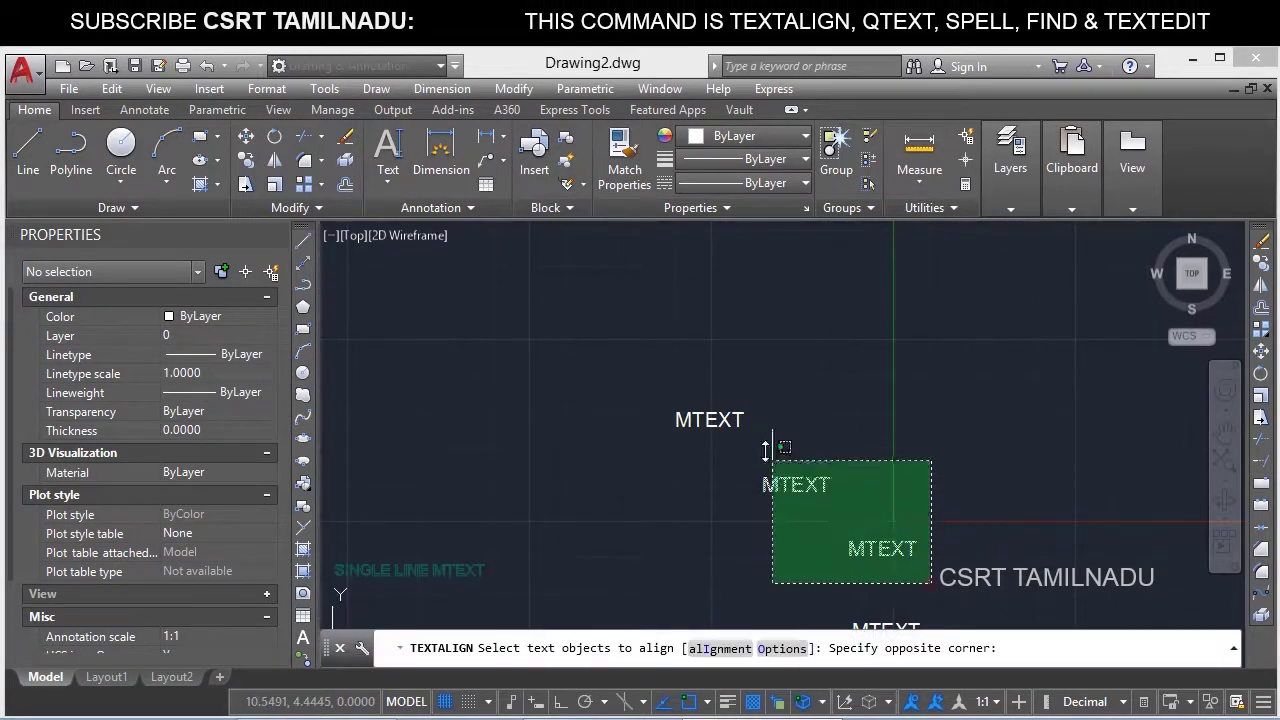
left_click(771, 445)
key("Escape")
Realign the three MTEXT labels diagonally using TEXTALIGN's Set spacing option at 1
key("Return")
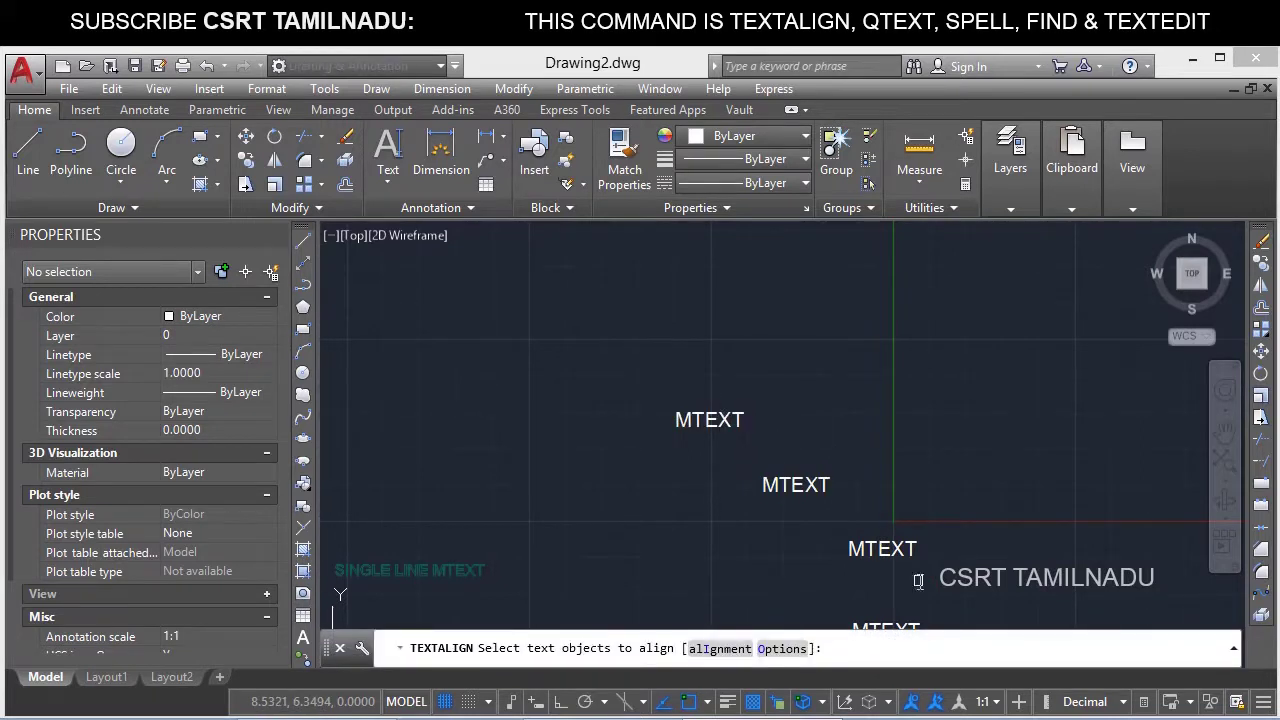
left_click(918, 580)
left_click(640, 365)
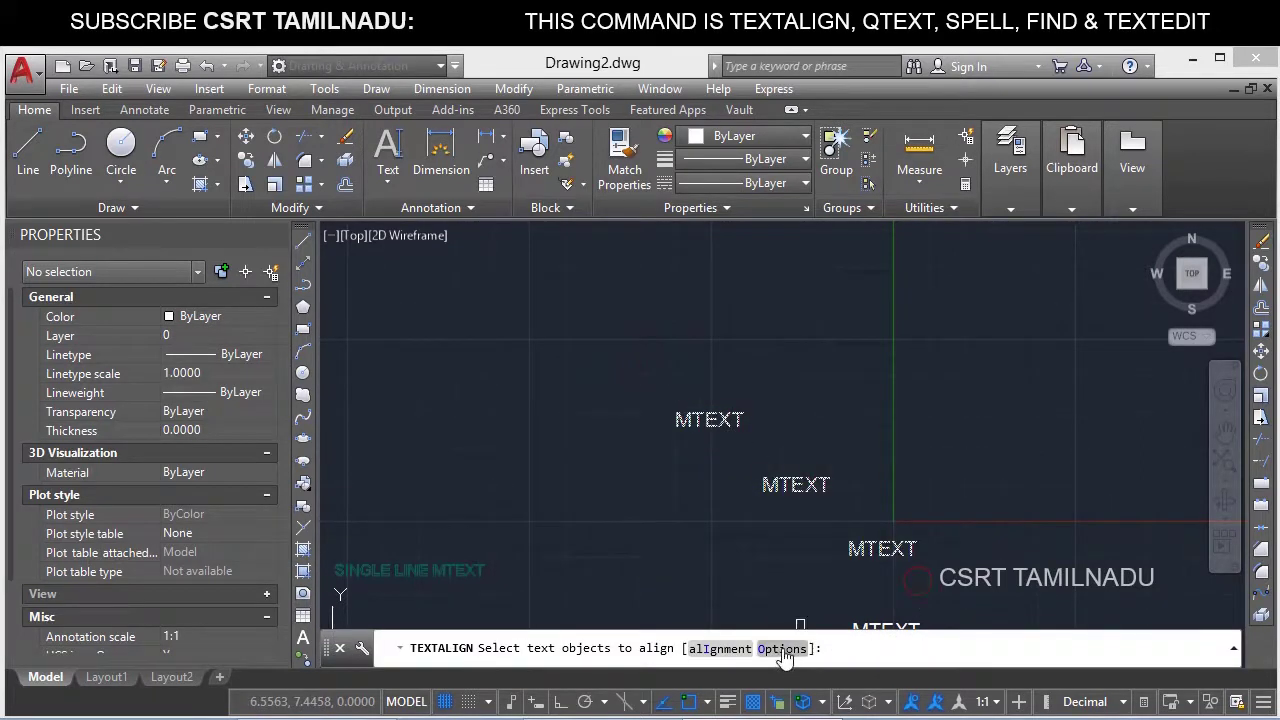
left_click(782, 649)
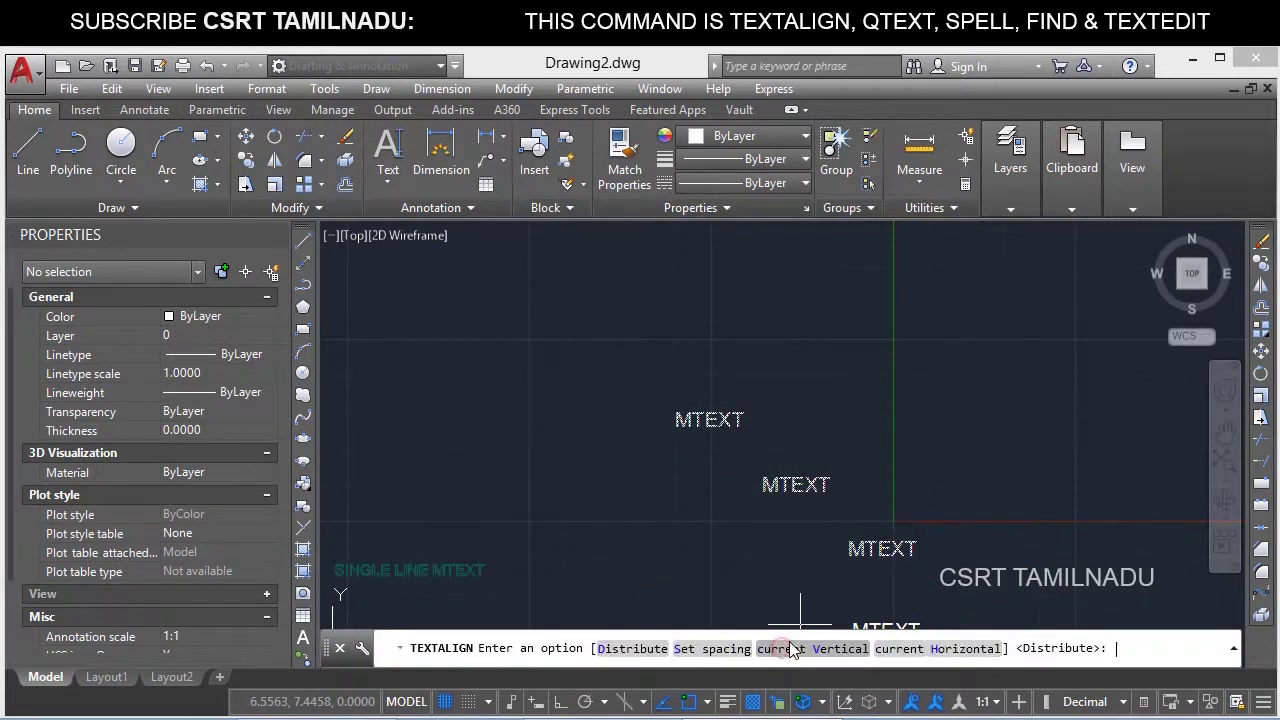
left_click(727, 650)
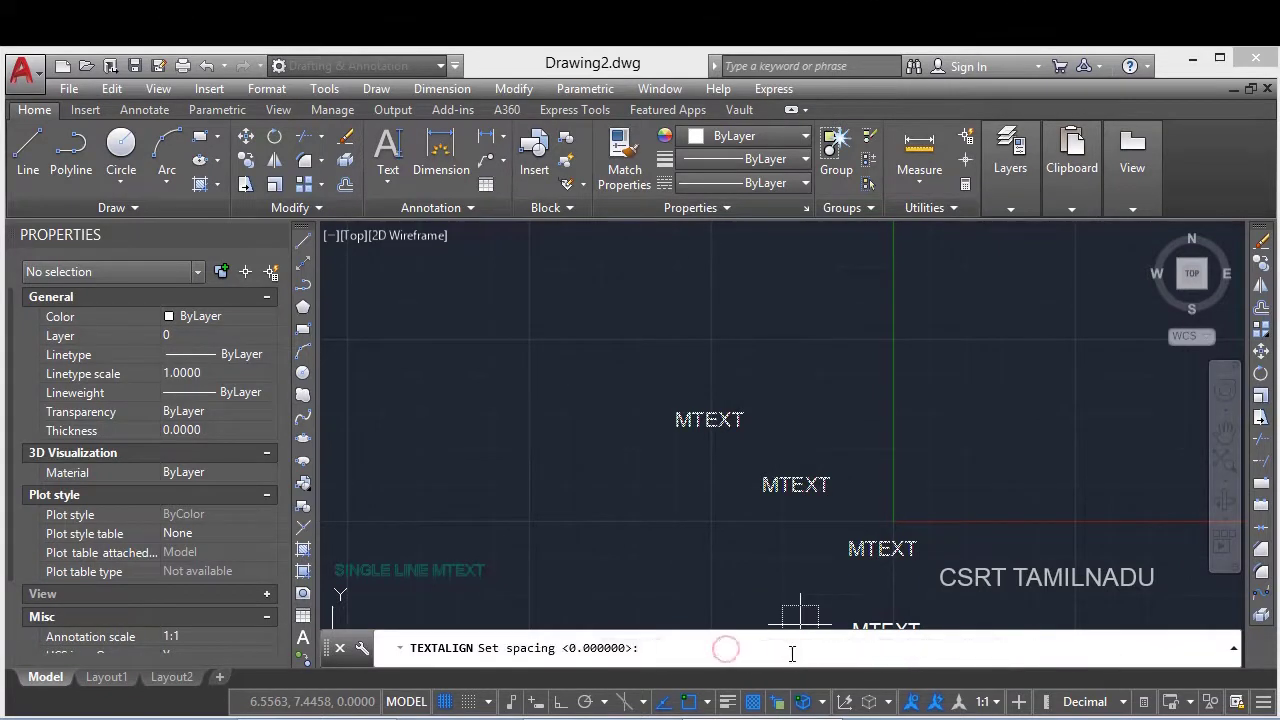
type("1")
key("Return")
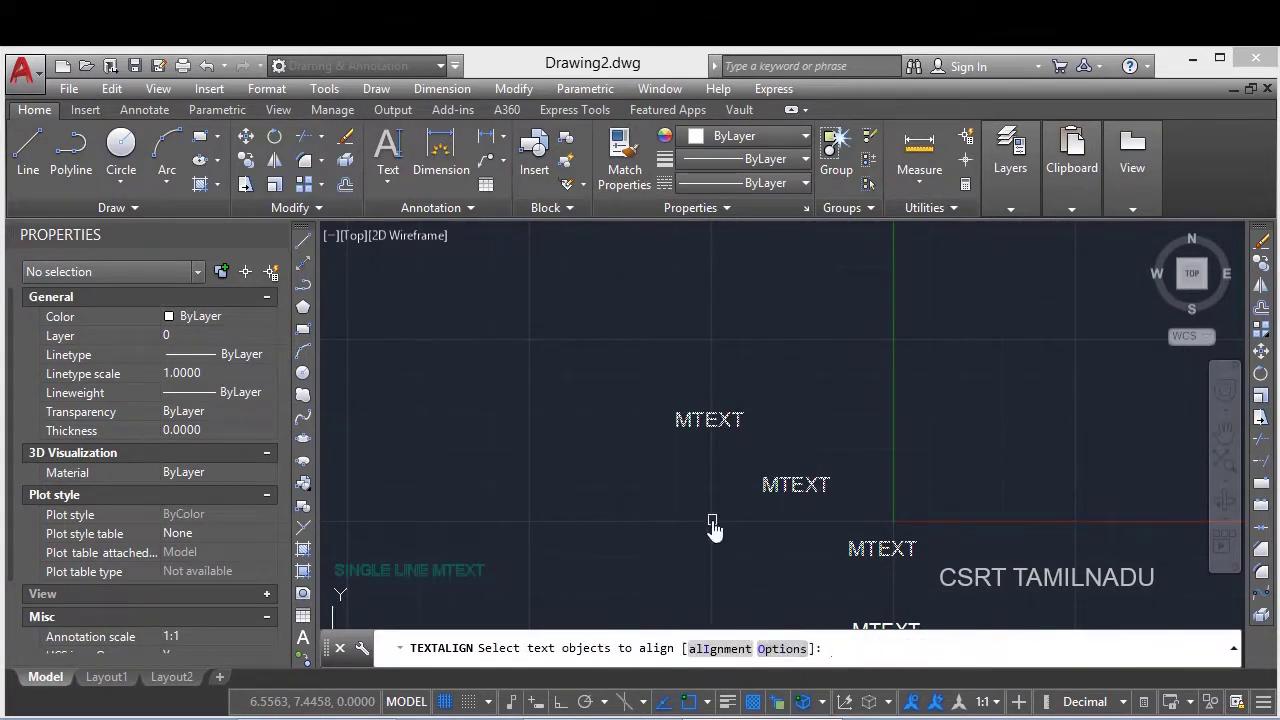
left_click(900, 592)
left_click(694, 420)
key("Return")
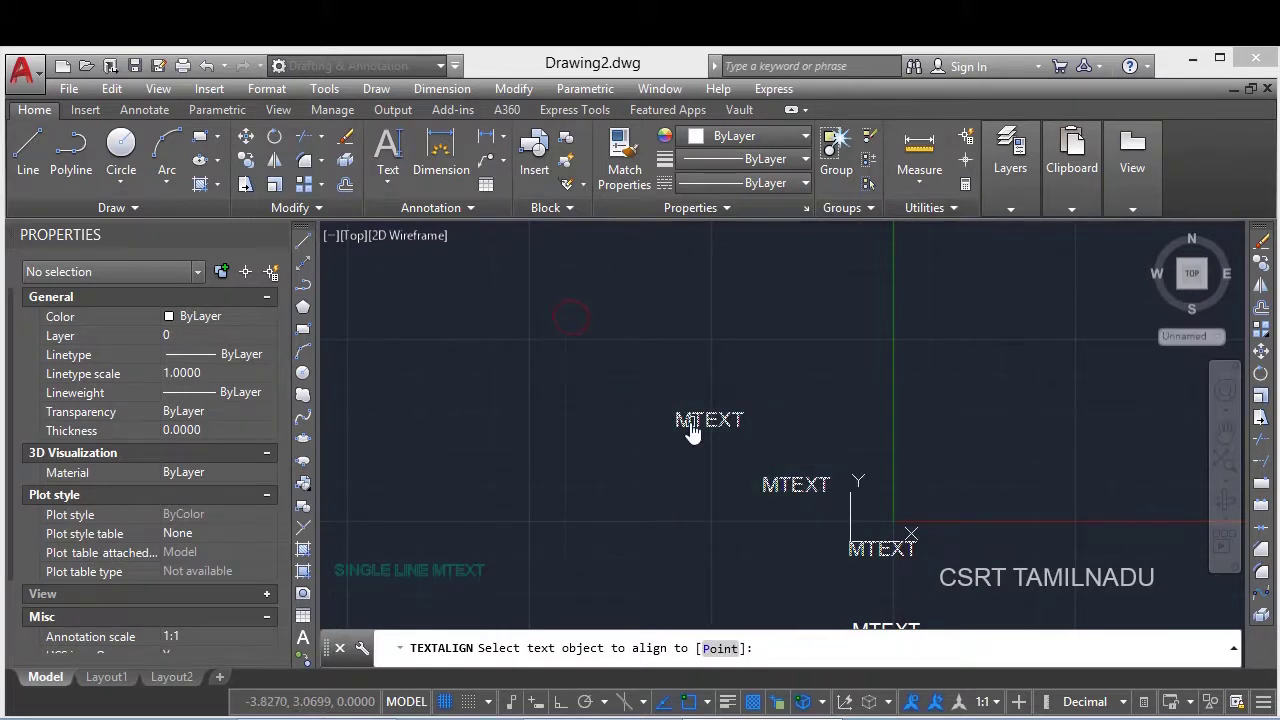
left_click(690, 428)
scroll(657, 508, "down", 2)
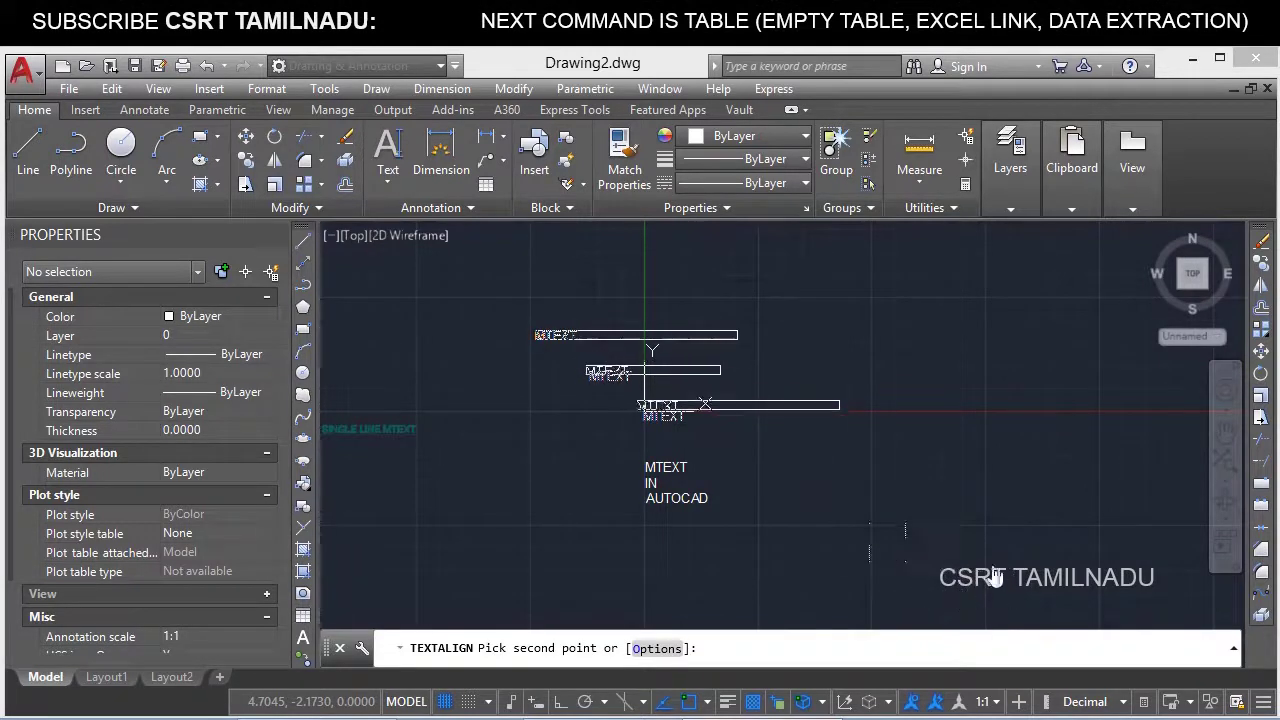
left_click(1066, 493)
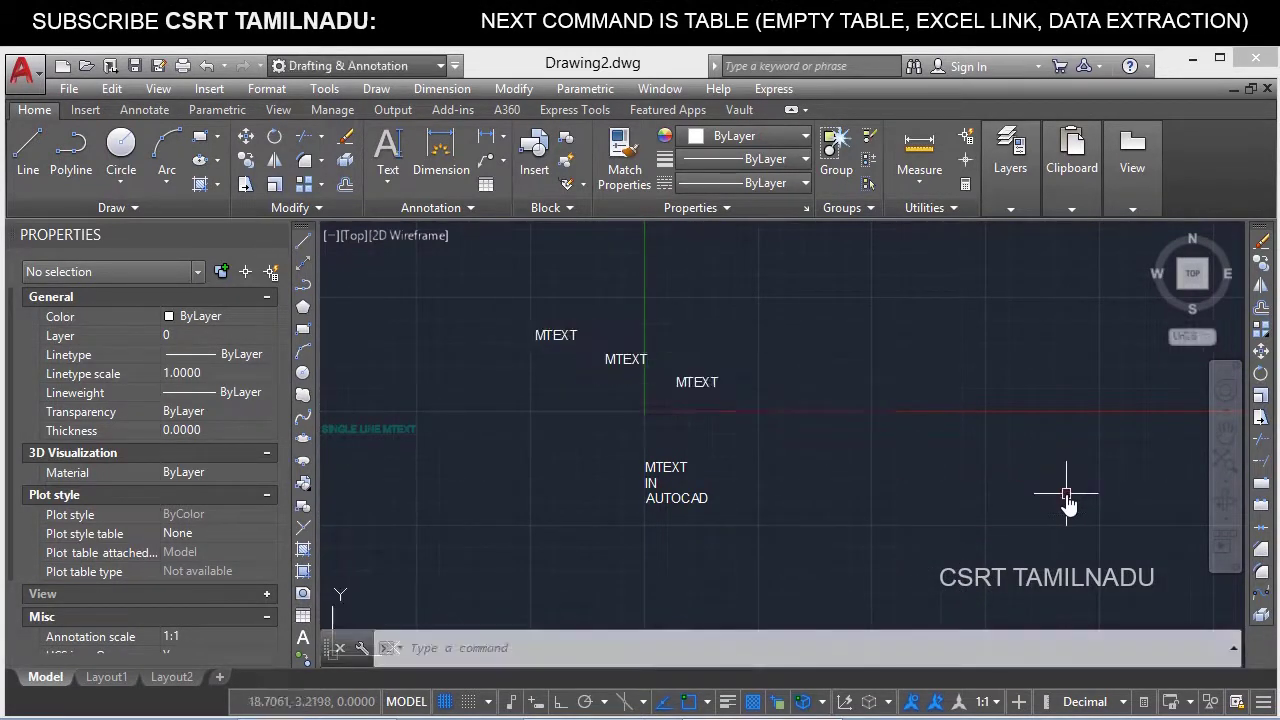
left_click(594, 568)
left_click(454, 572)
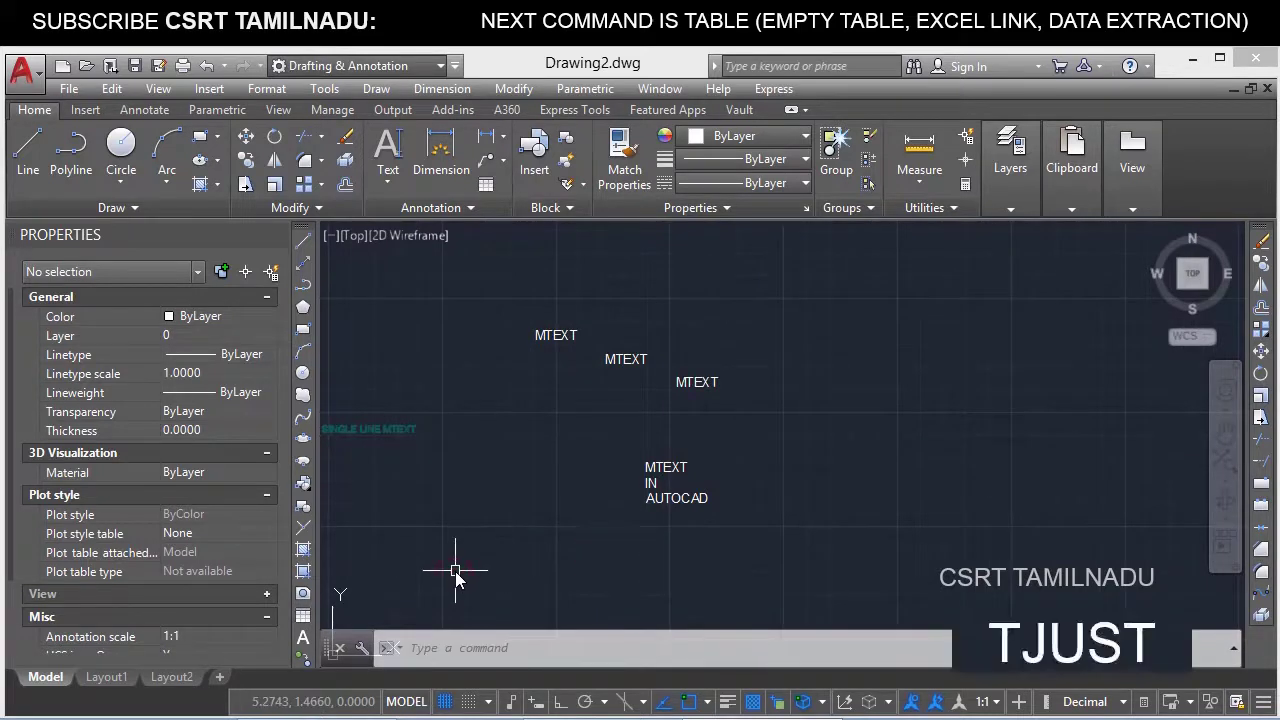
type("tUST")
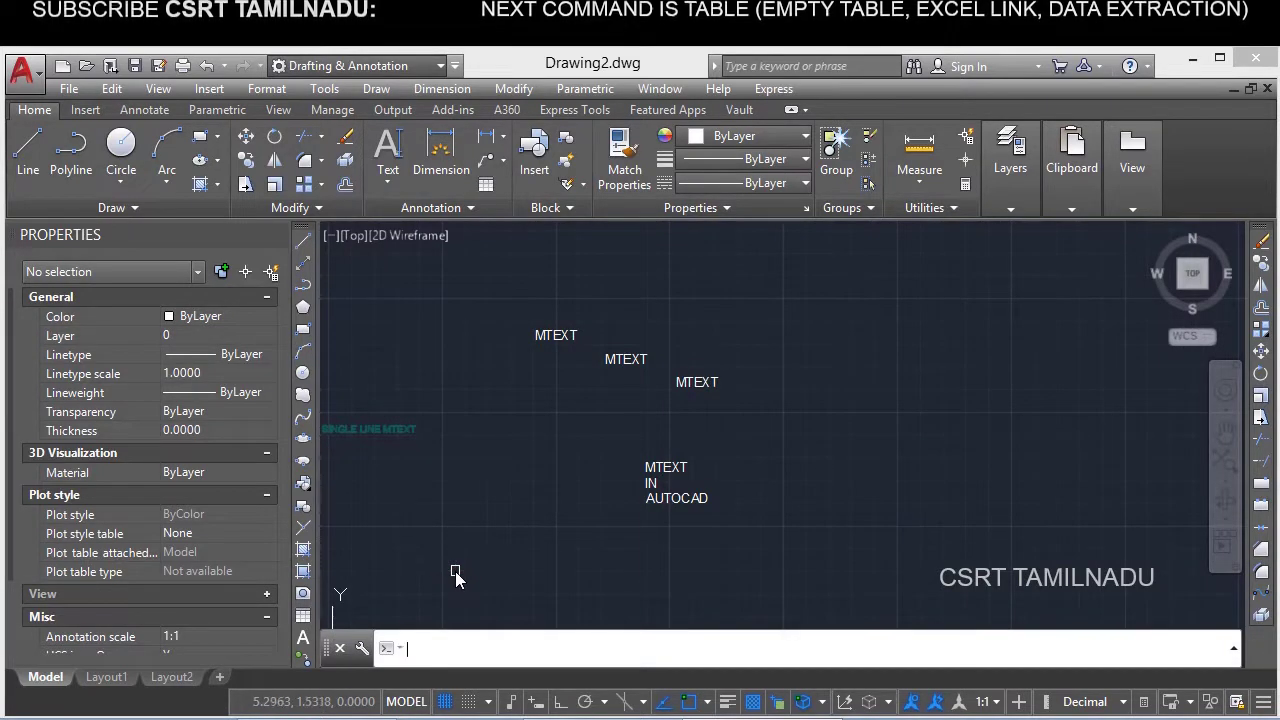
key("Return")
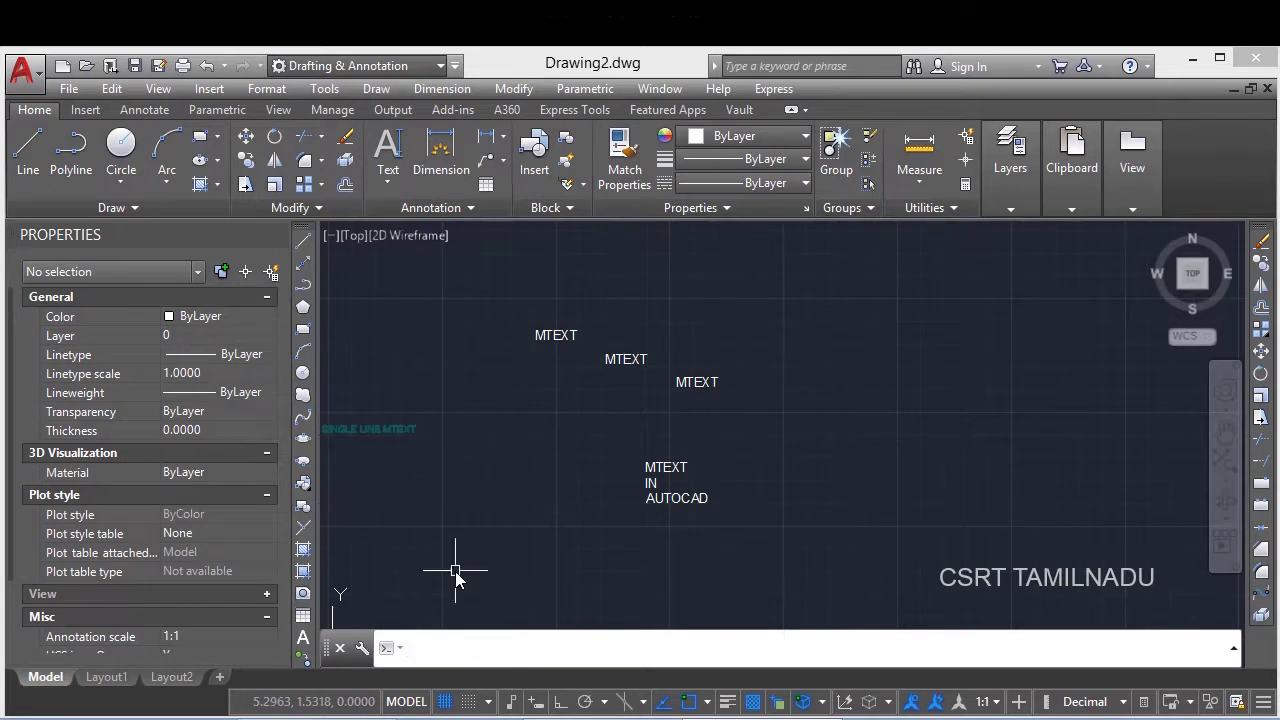
type("JUSTI")
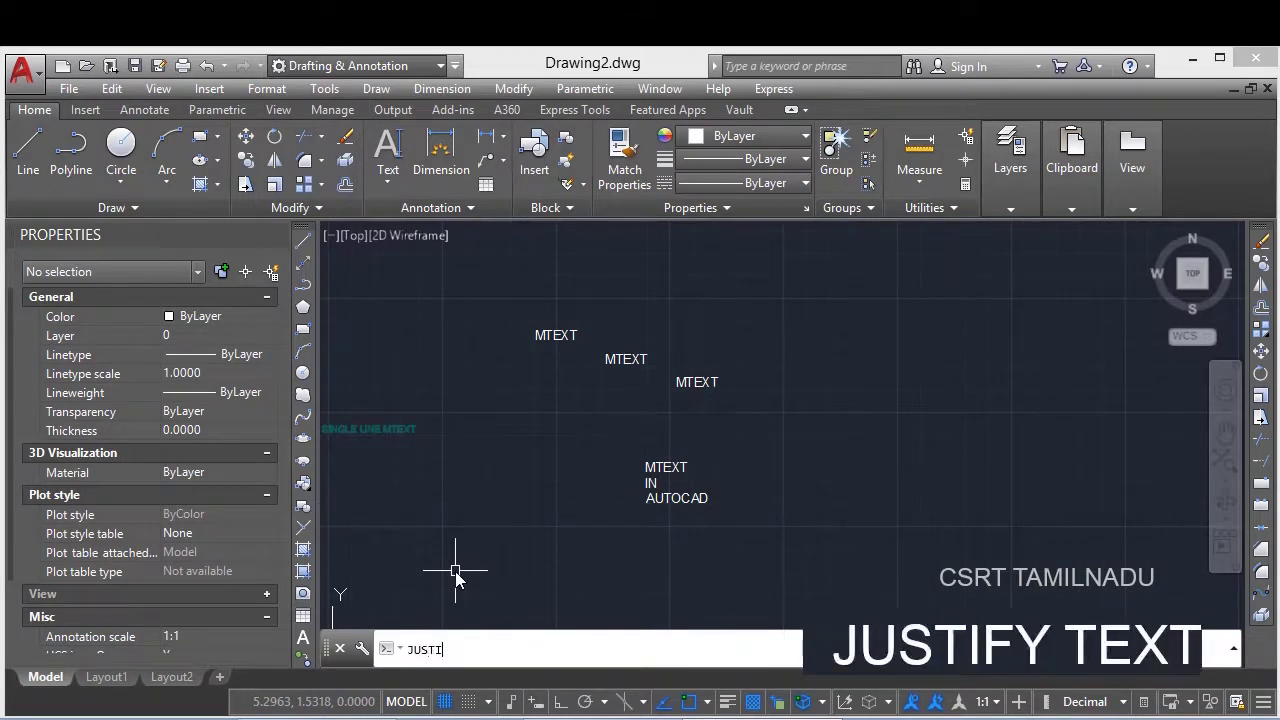
key("Return")
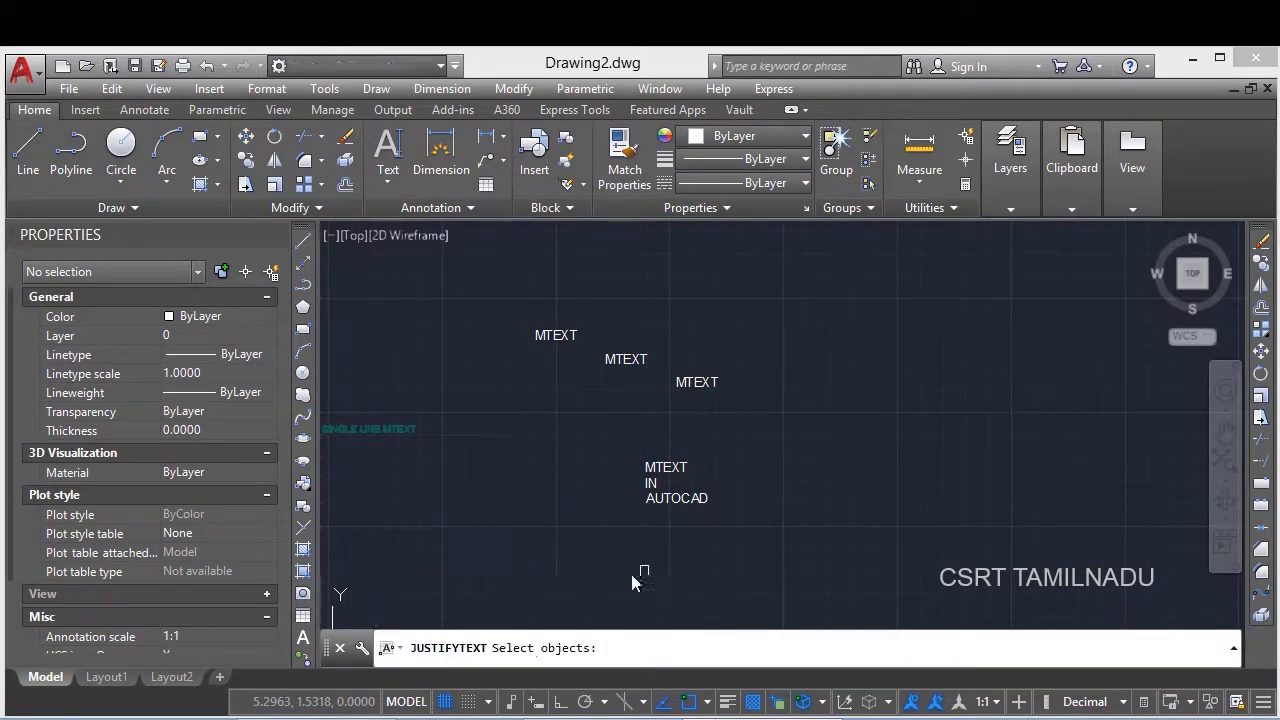
key("Escape")
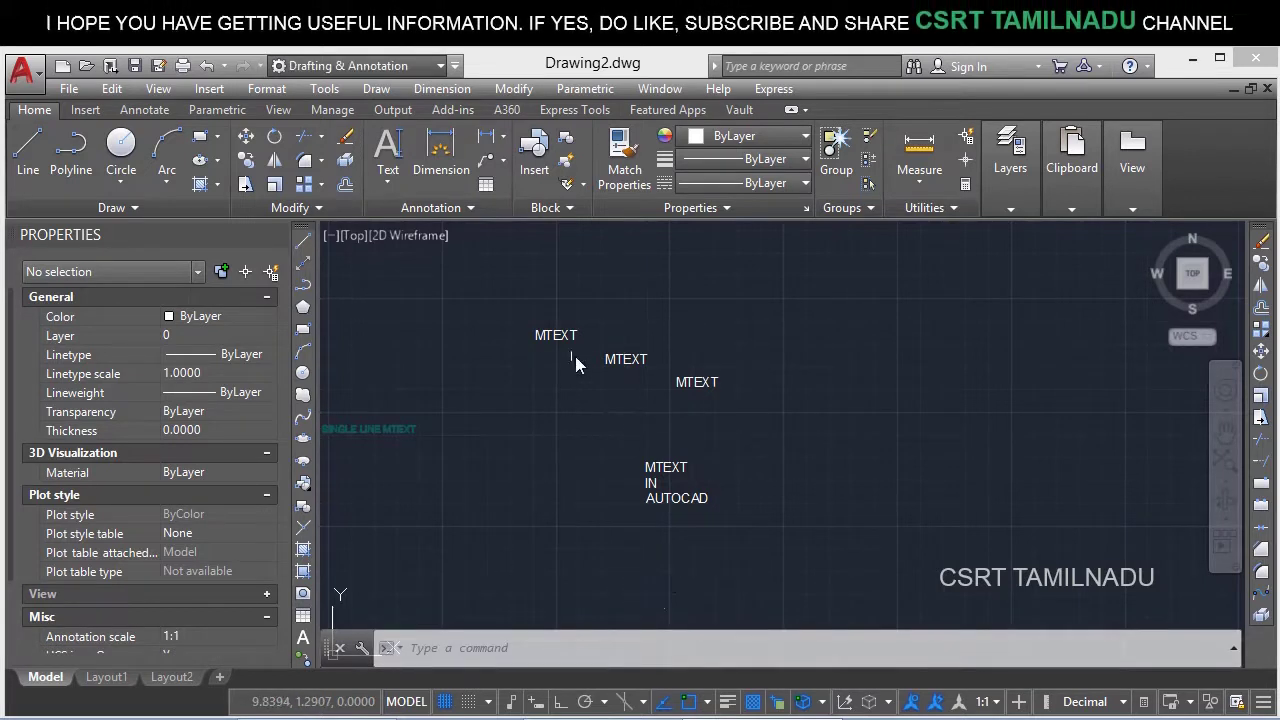
scroll(563, 303, "up", 4)
scroll(561, 308, "up", 2)
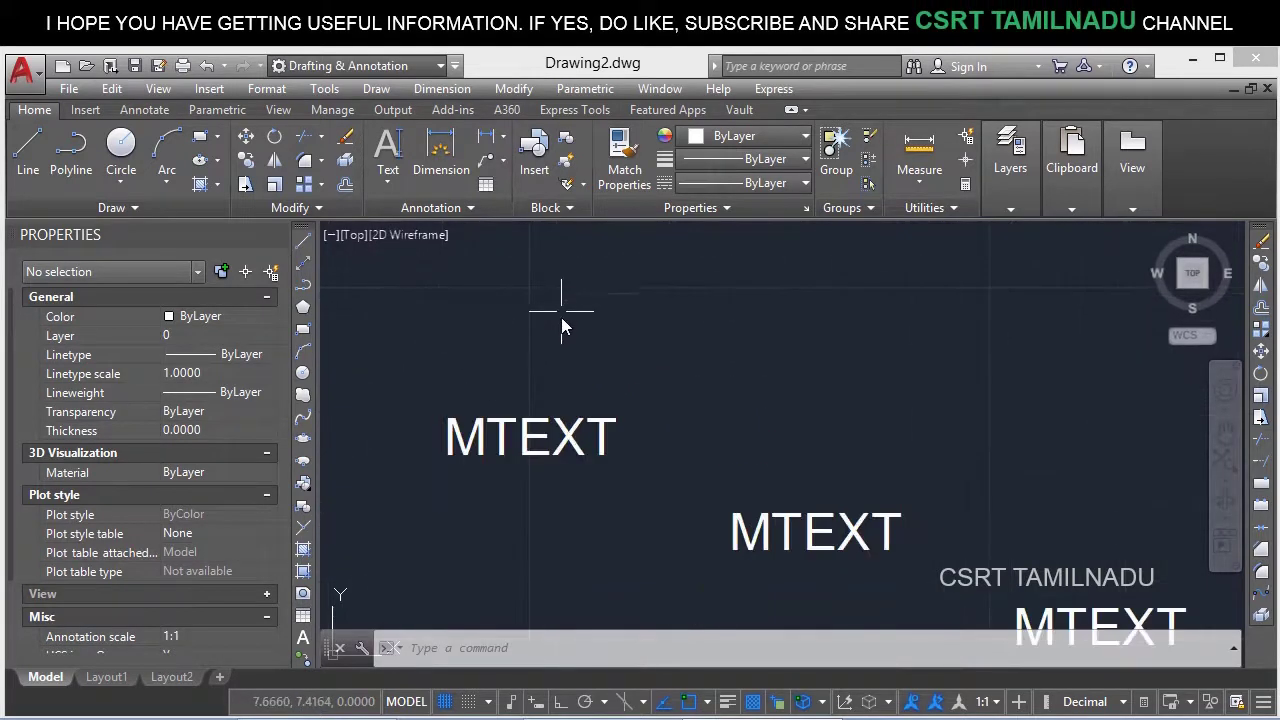
scroll(555, 325, "down", 2)
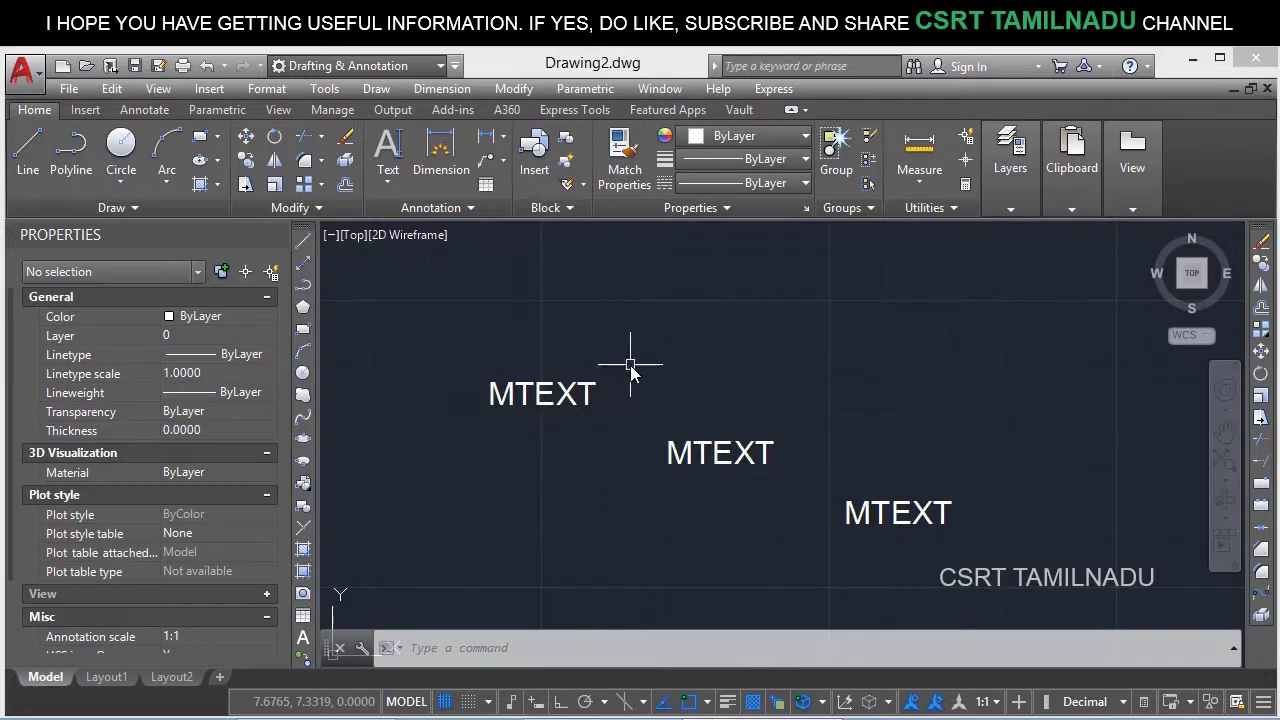